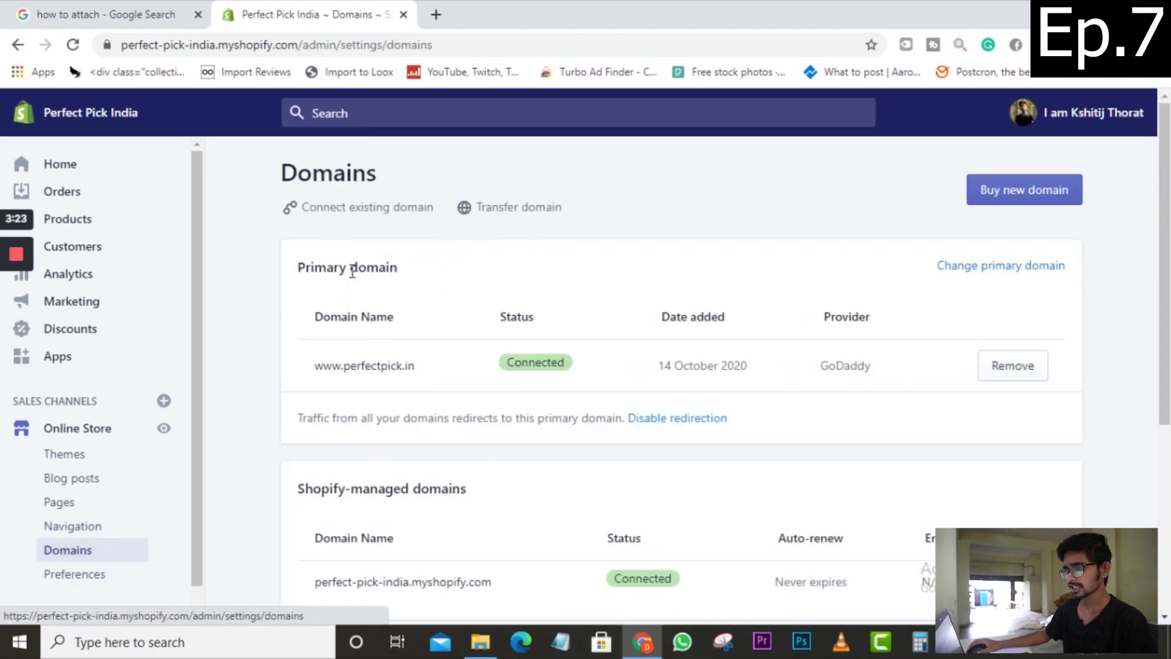
Step: Look at the form for connecting an existing domain, return to the domains list and review the primary, Shopify-managed and third-party domains
{"action": "left_click", "coordinate": [368, 211]}
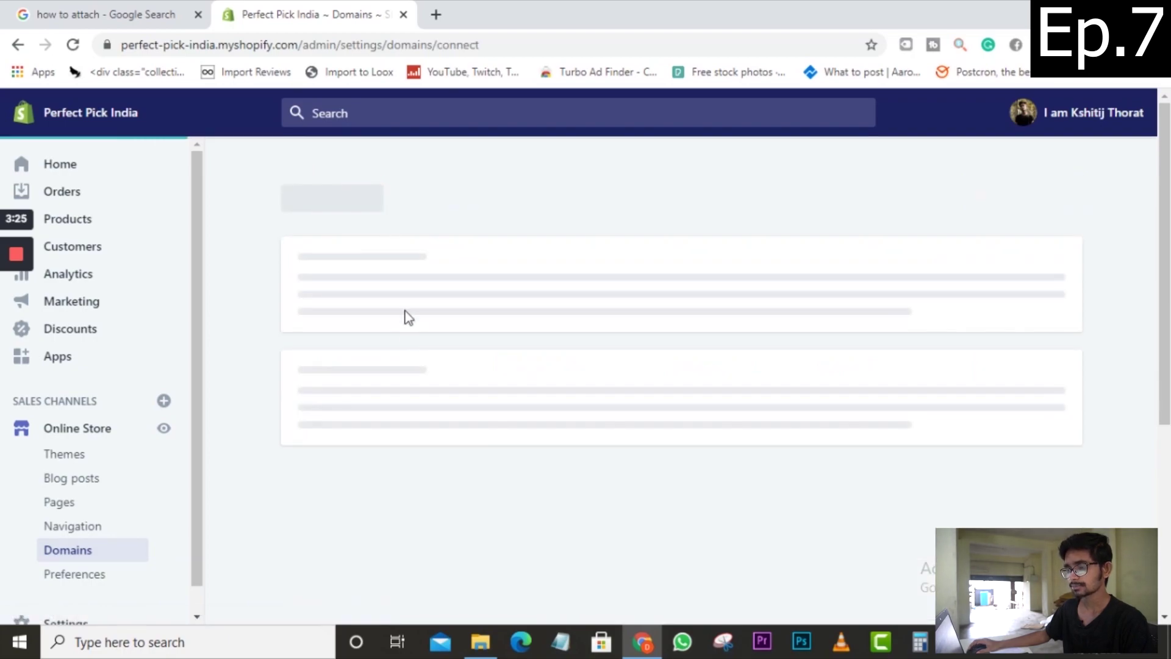
{"action": "left_click", "coordinate": [532, 332]}
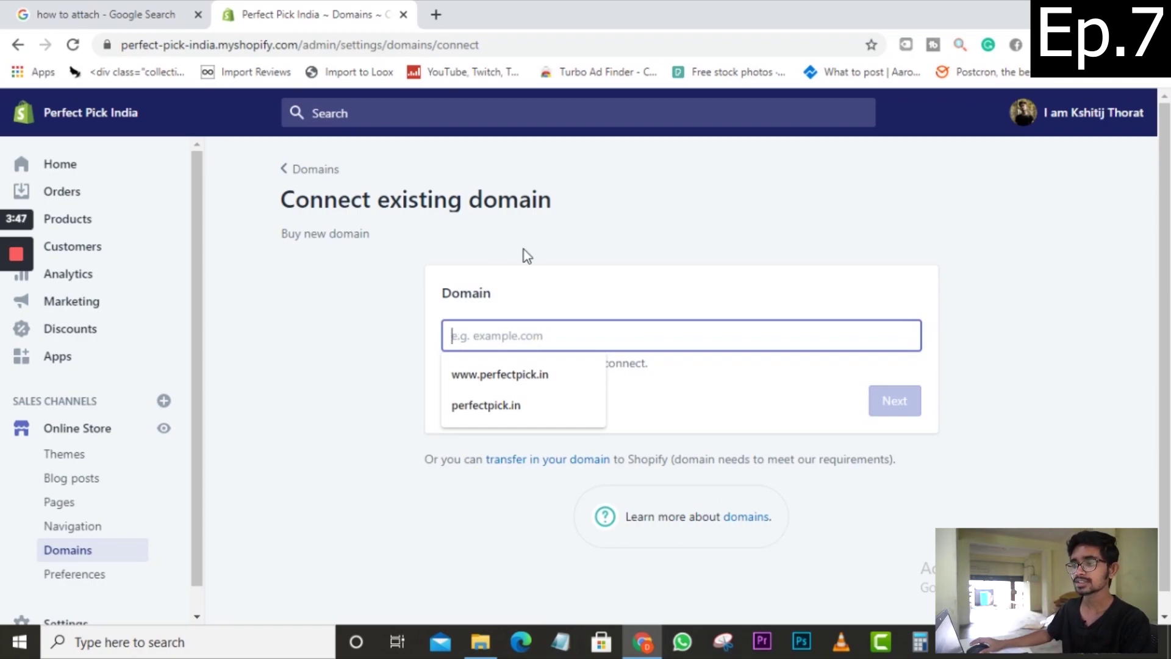
{"action": "left_click", "coordinate": [286, 168]}
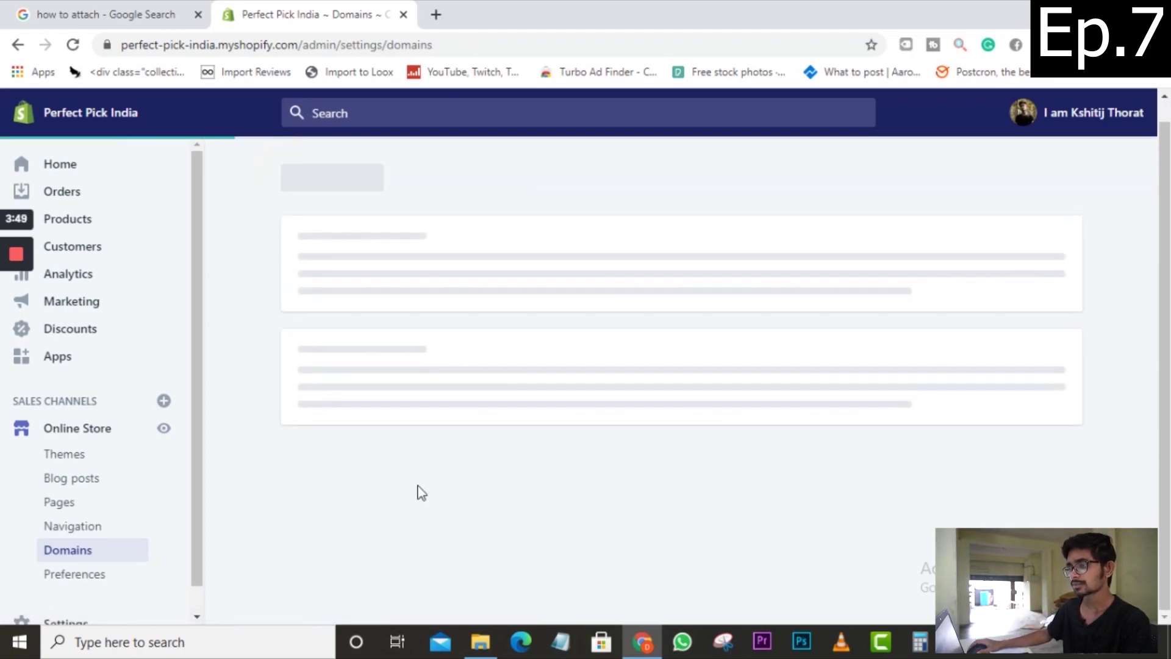
{"action": "scroll", "coordinate": [418, 491], "scroll_direction": "down", "scroll_amount": 5}
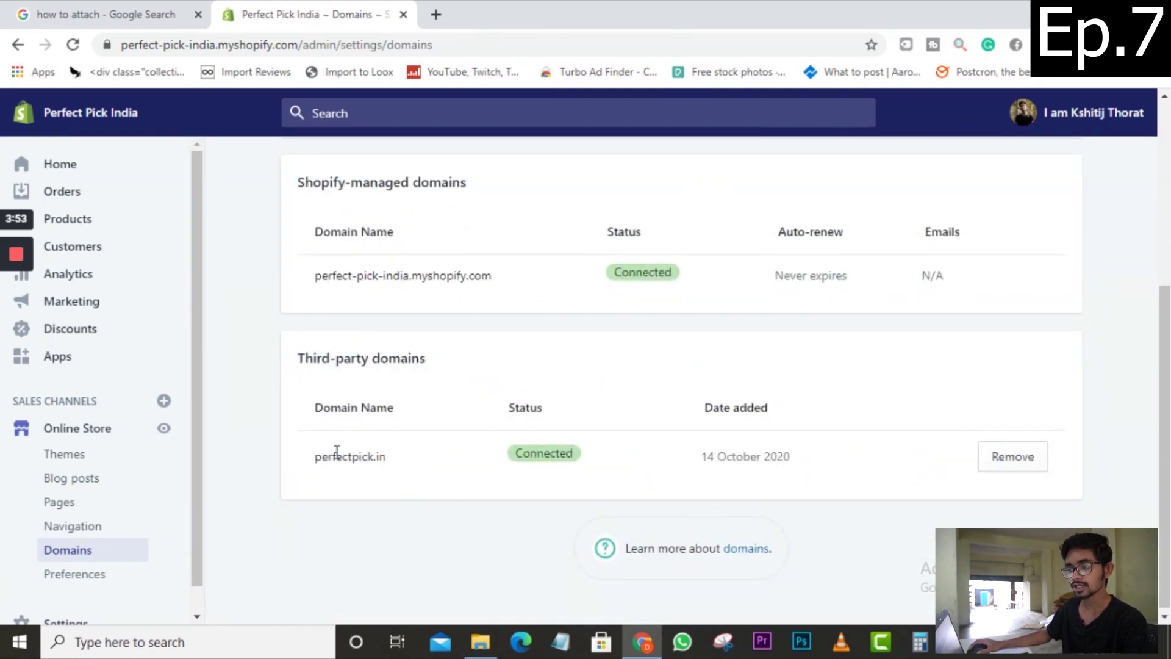
{"action": "scroll", "coordinate": [347, 462], "scroll_direction": "up", "scroll_amount": 3}
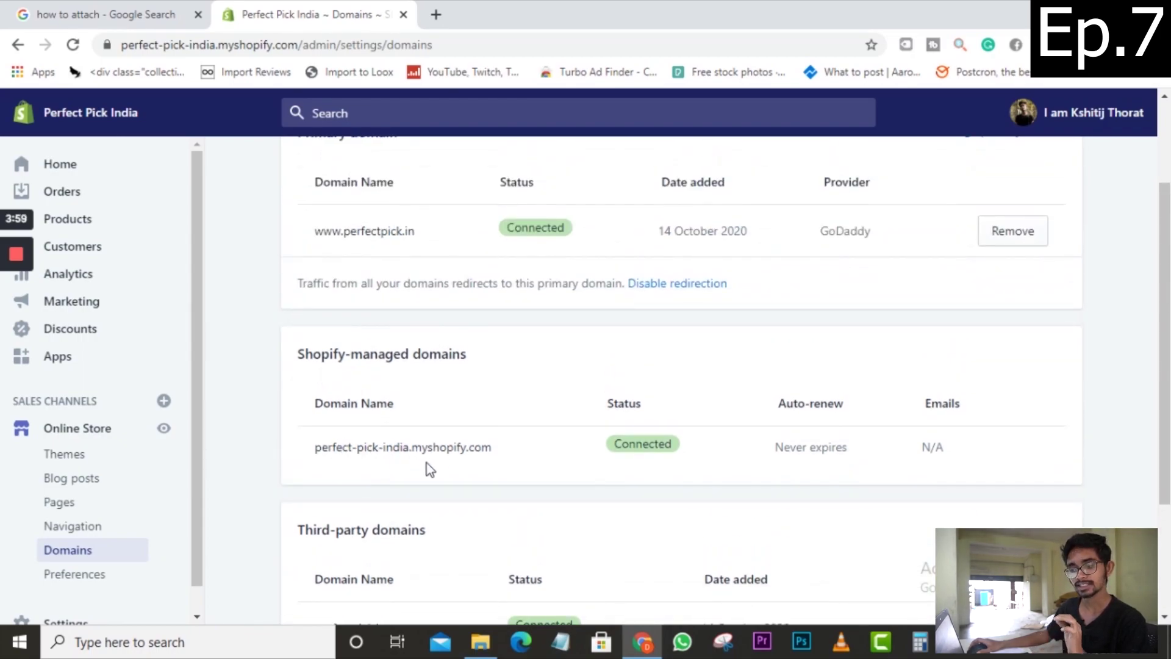
{"action": "scroll", "coordinate": [518, 464], "scroll_direction": "up", "scroll_amount": 3}
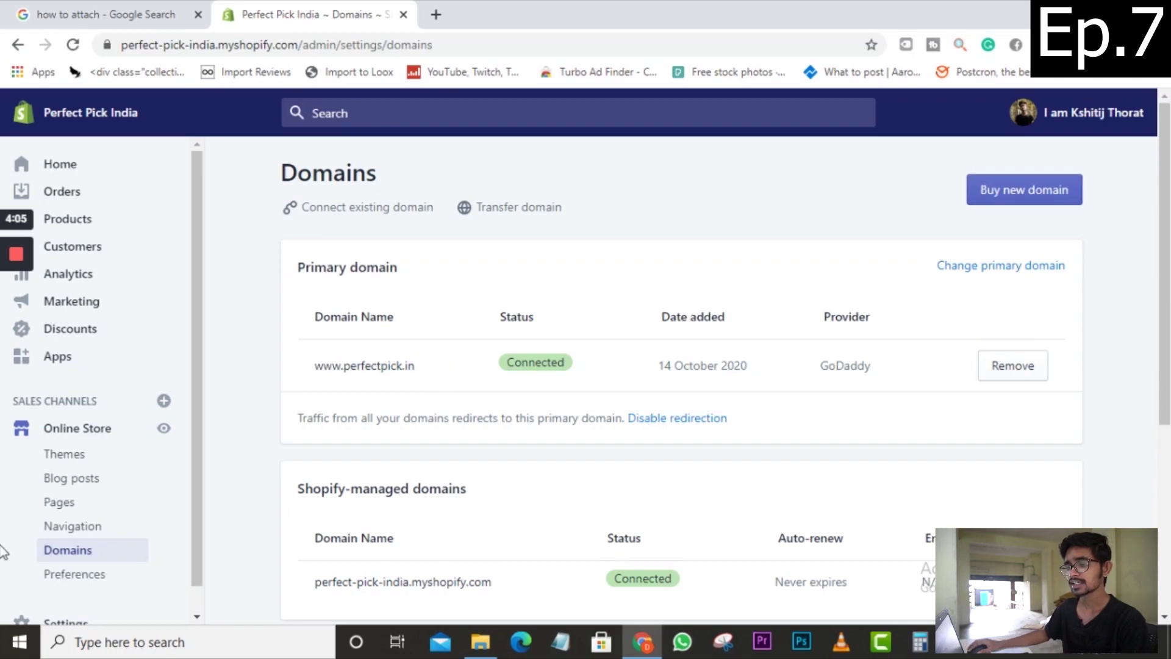
Step: Add a new page to the online store and title it "Contact Us"
{"action": "left_click", "coordinate": [80, 507]}
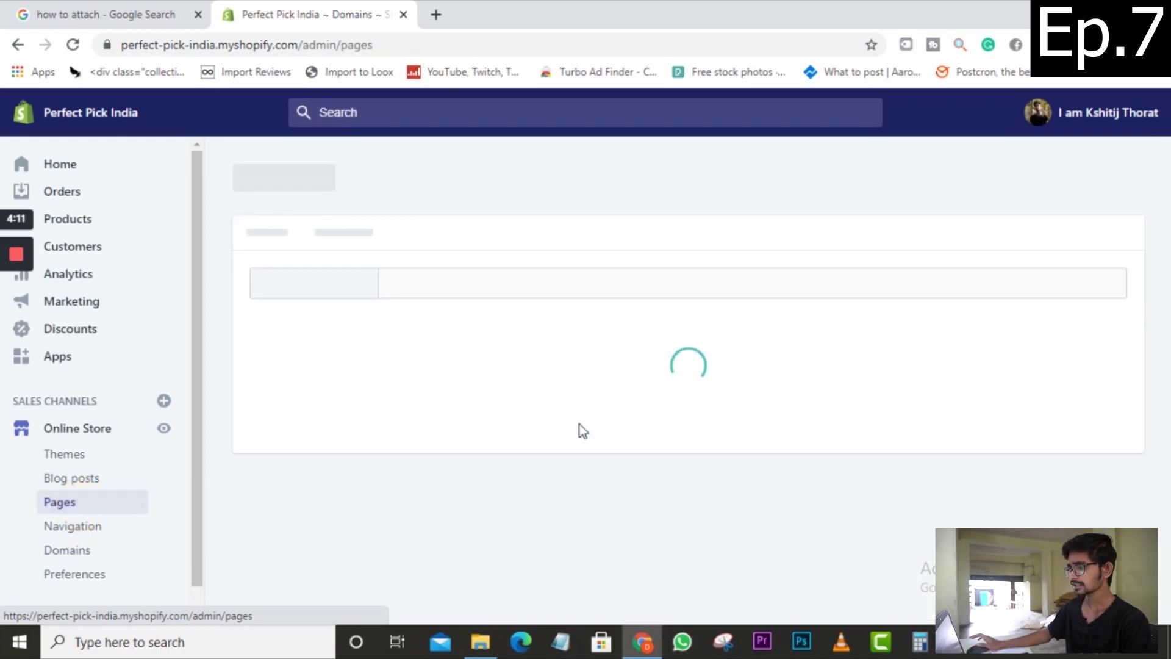
{"action": "scroll", "coordinate": [585, 409], "scroll_direction": "down", "scroll_amount": 2}
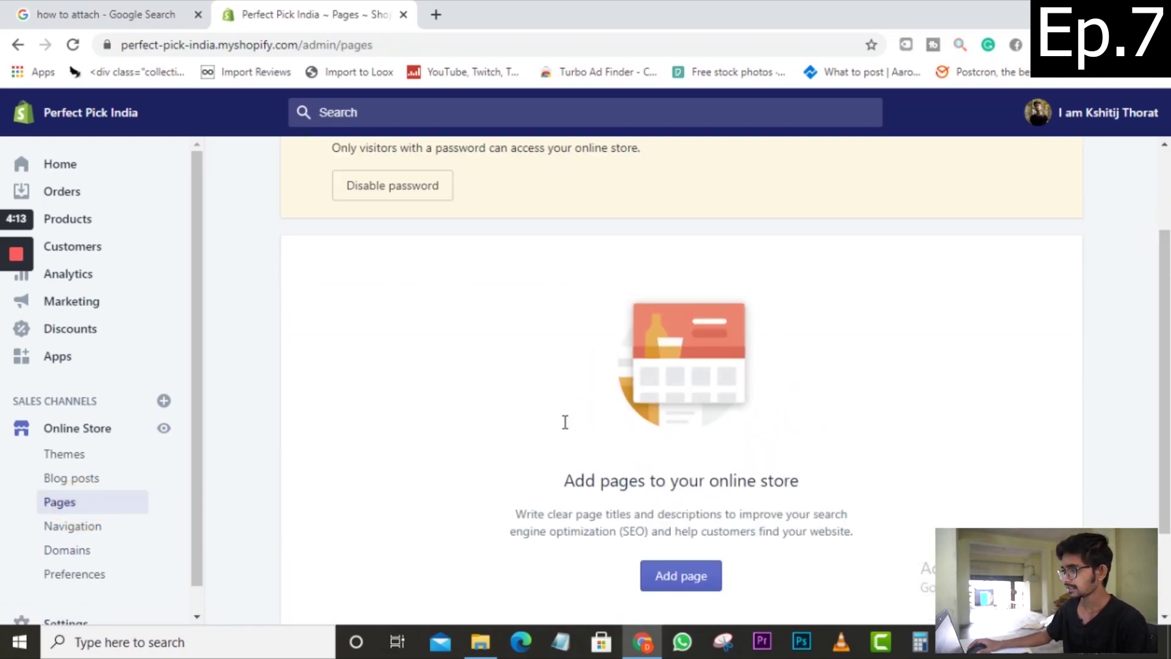
{"action": "scroll", "coordinate": [565, 421], "scroll_direction": "up", "scroll_amount": 2}
{"action": "left_click", "coordinate": [1034, 178]}
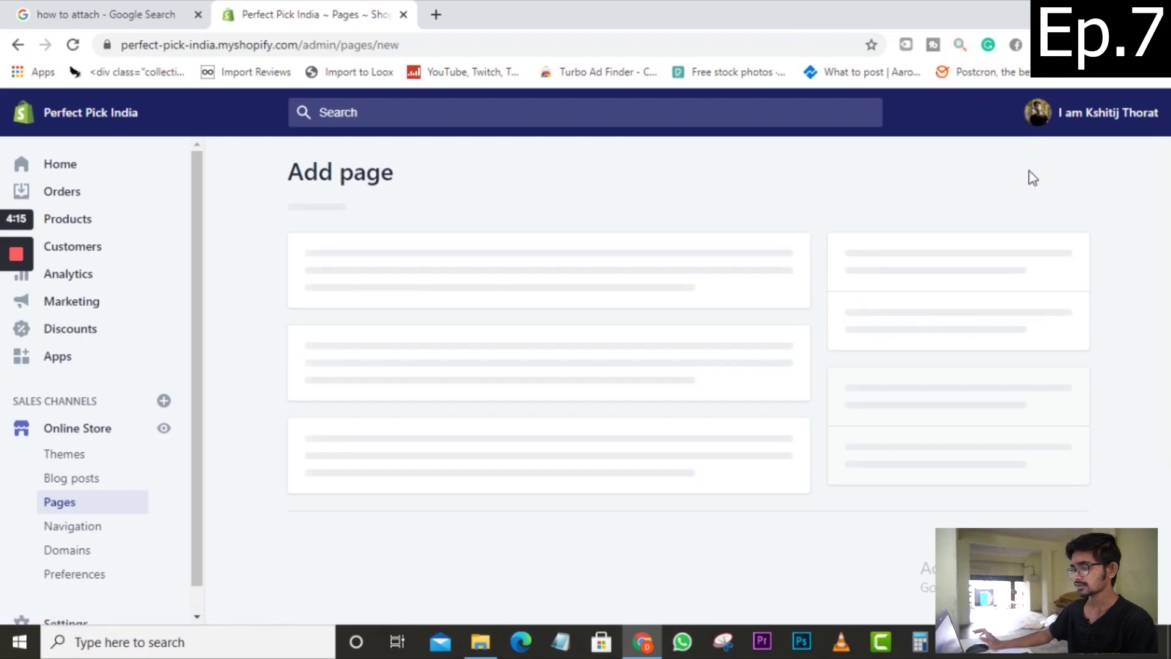
{"action": "left_click", "coordinate": [426, 288]}
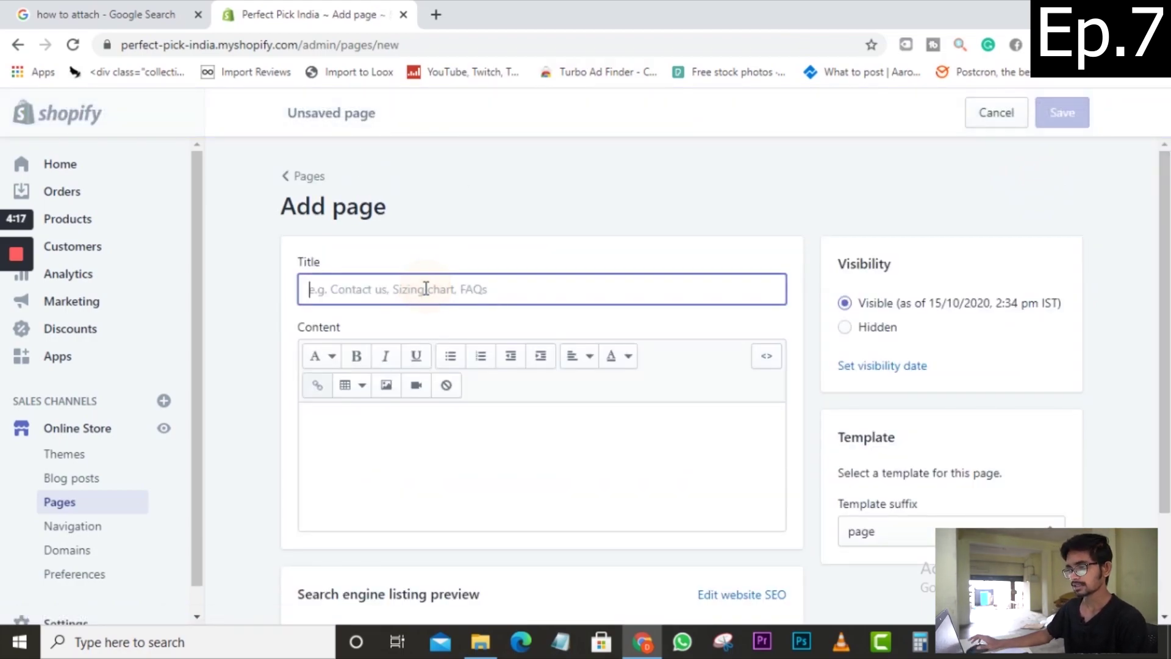
{"action": "type", "text": "Co"}
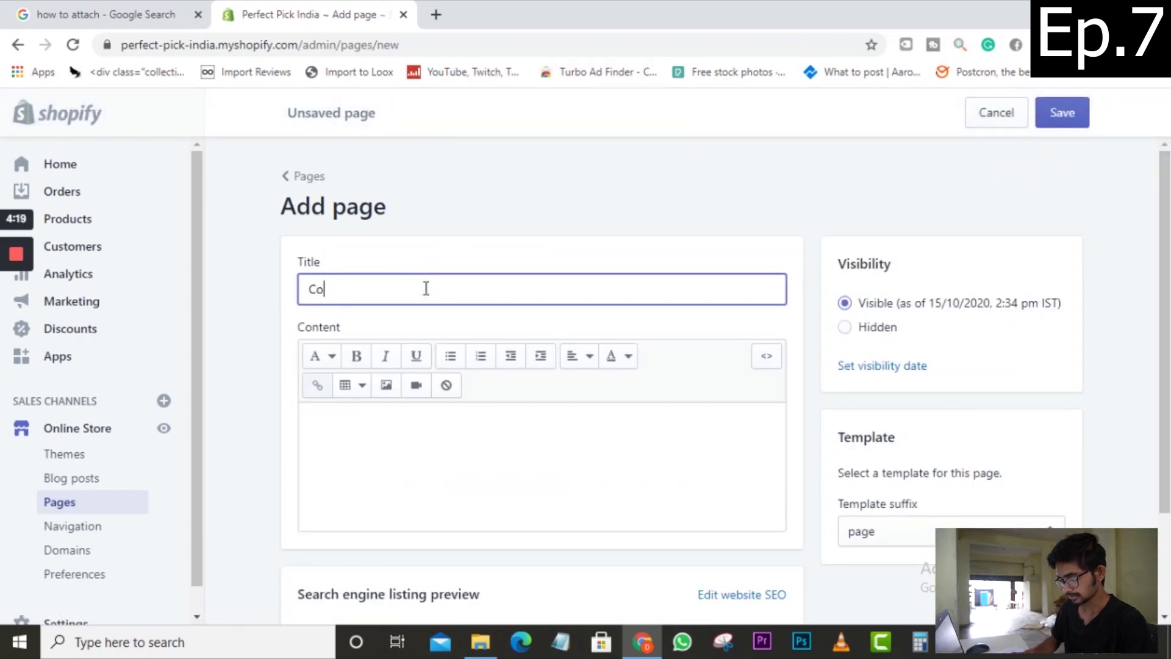
{"action": "type", "text": "ntact Us"}
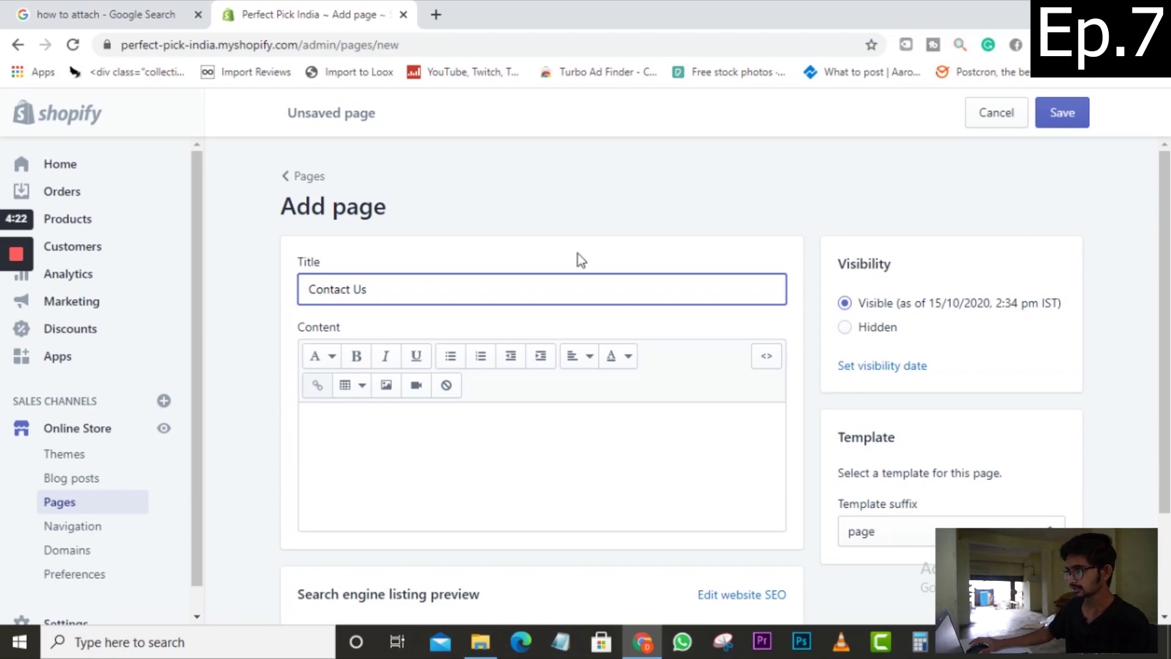
{"action": "left_click", "coordinate": [683, 176]}
Step: Set the Contact Us page's template suffix to page.contact
{"action": "scroll", "coordinate": [763, 257], "scroll_direction": "down", "scroll_amount": 2}
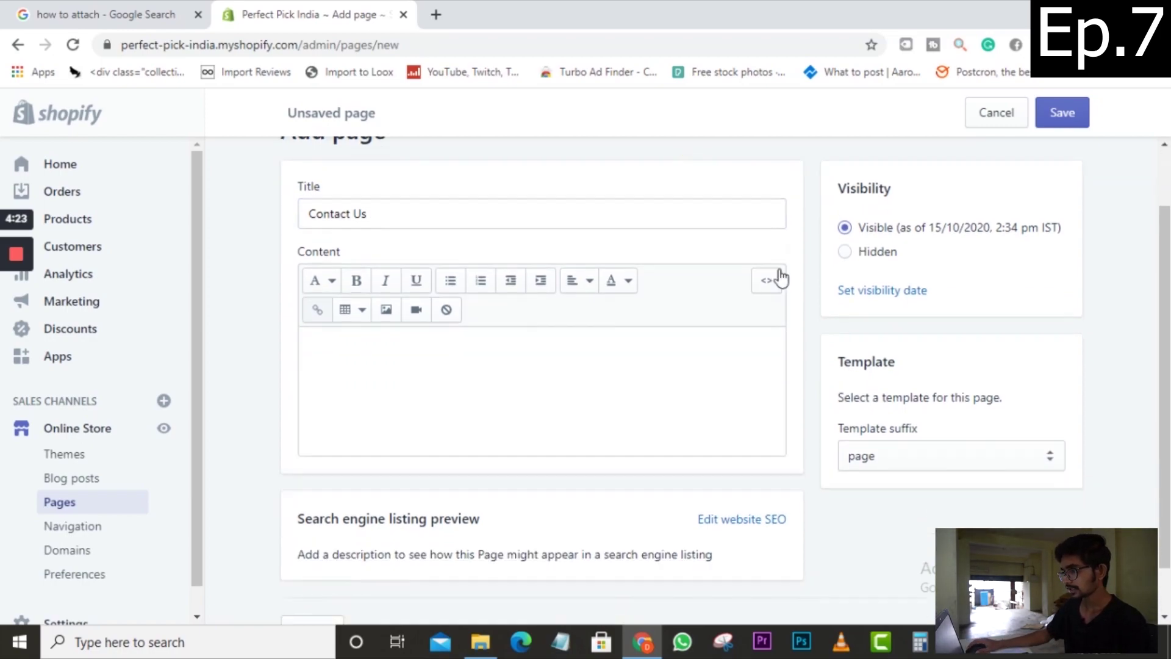
{"action": "scroll", "coordinate": [585, 268], "scroll_direction": "down", "scroll_amount": 1}
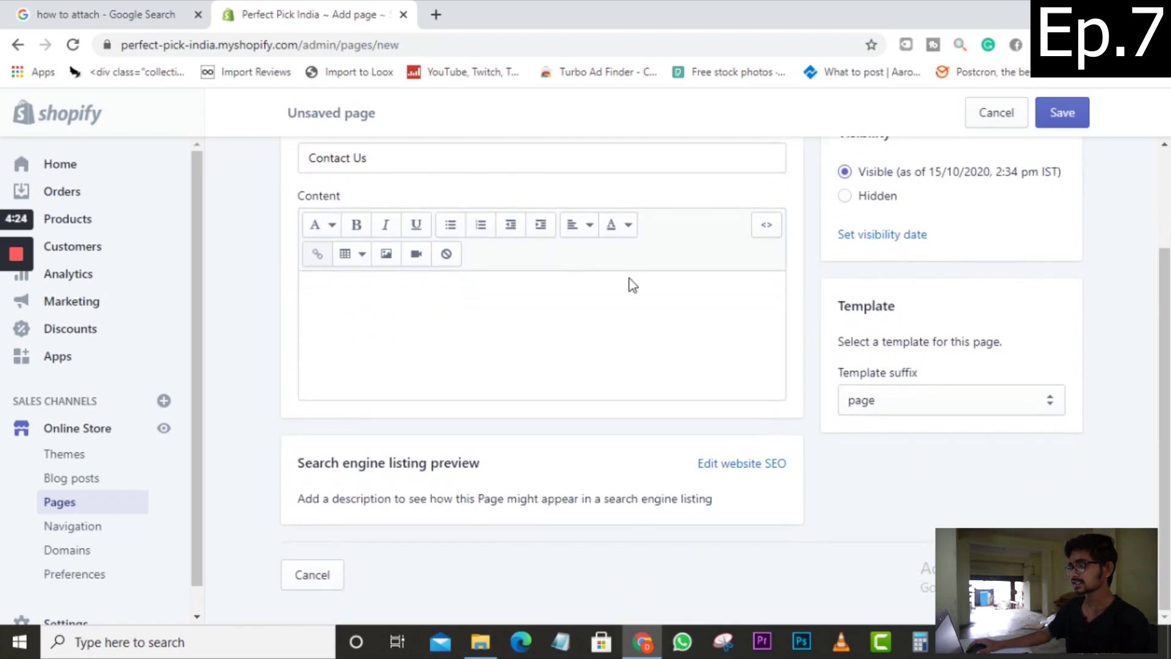
{"action": "left_click", "coordinate": [899, 401]}
{"action": "left_click", "coordinate": [878, 439]}
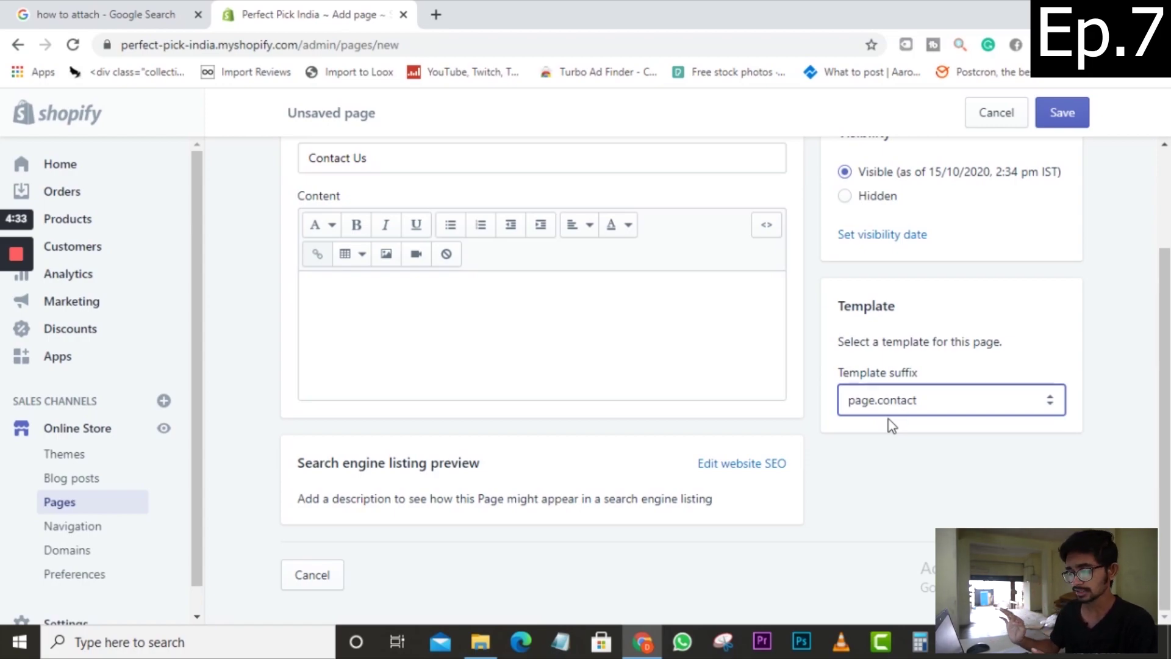
{"action": "left_click", "coordinate": [892, 400]}
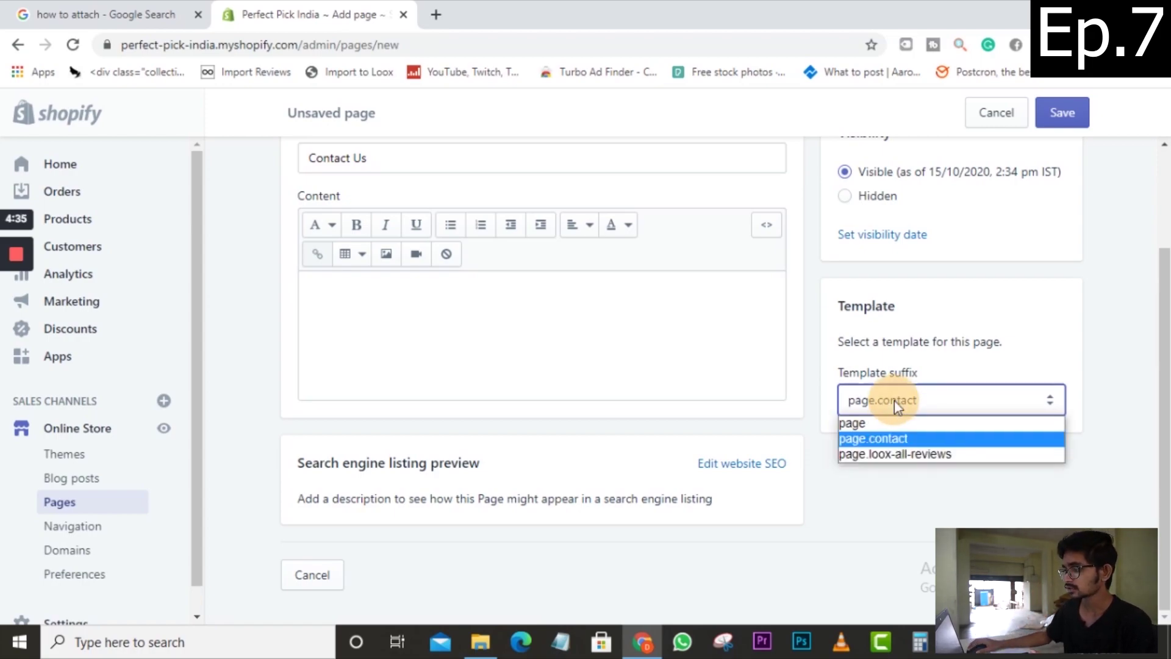
{"action": "left_click", "coordinate": [878, 438]}
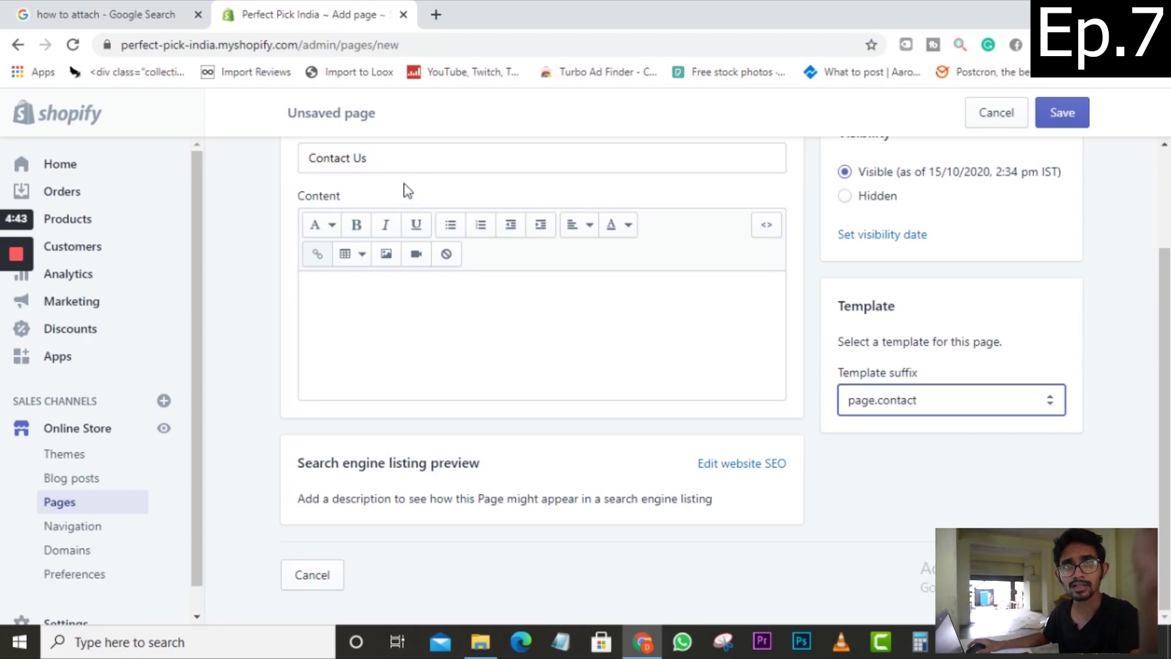
Step: Switch to File Explorer, open the Contact Us Word document from the PerfectPick Pages folder and copy all of its text
{"action": "left_click", "coordinate": [360, 310]}
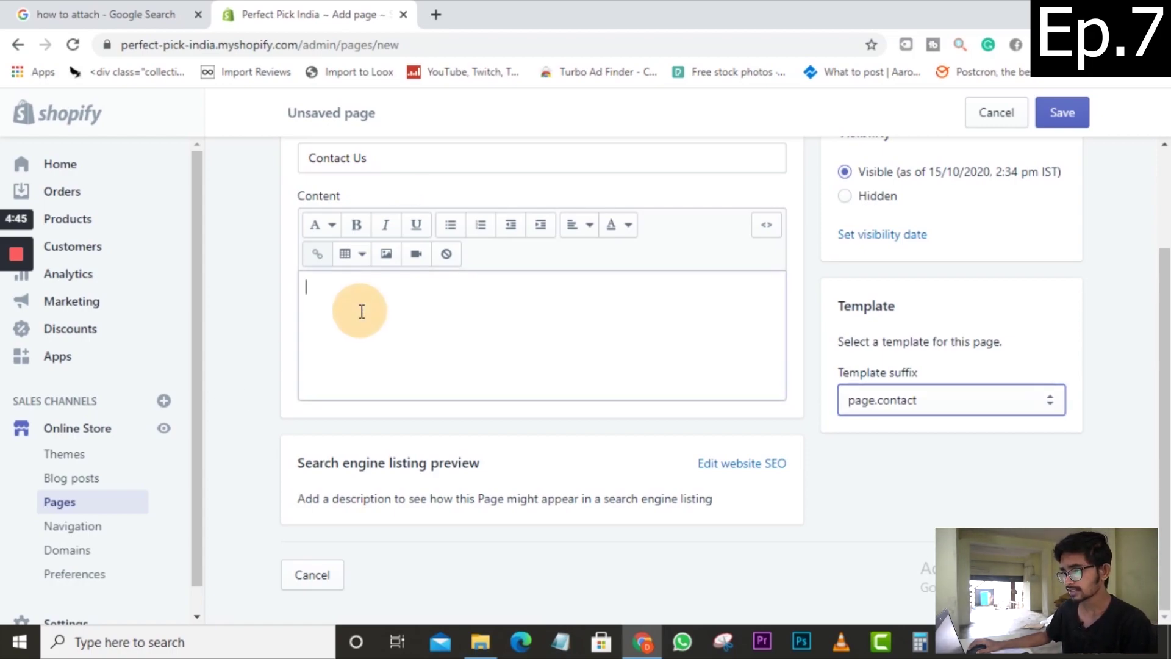
{"action": "left_click", "coordinate": [495, 648]}
{"action": "double_click", "coordinate": [313, 208]}
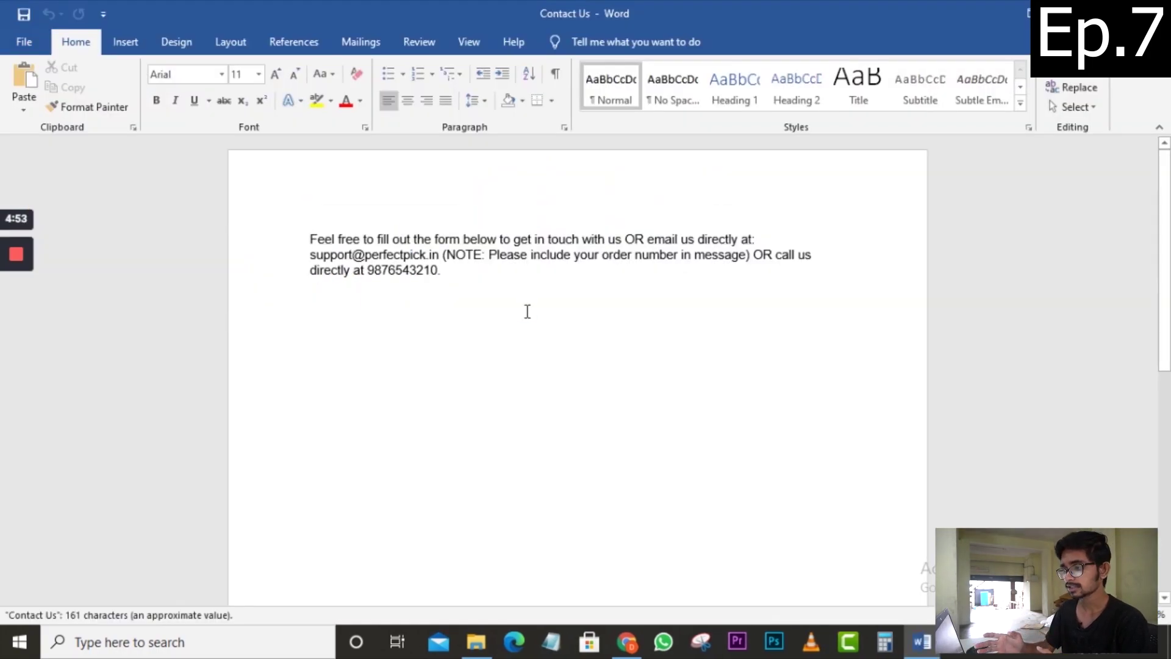
{"action": "key", "text": "super+Down"}
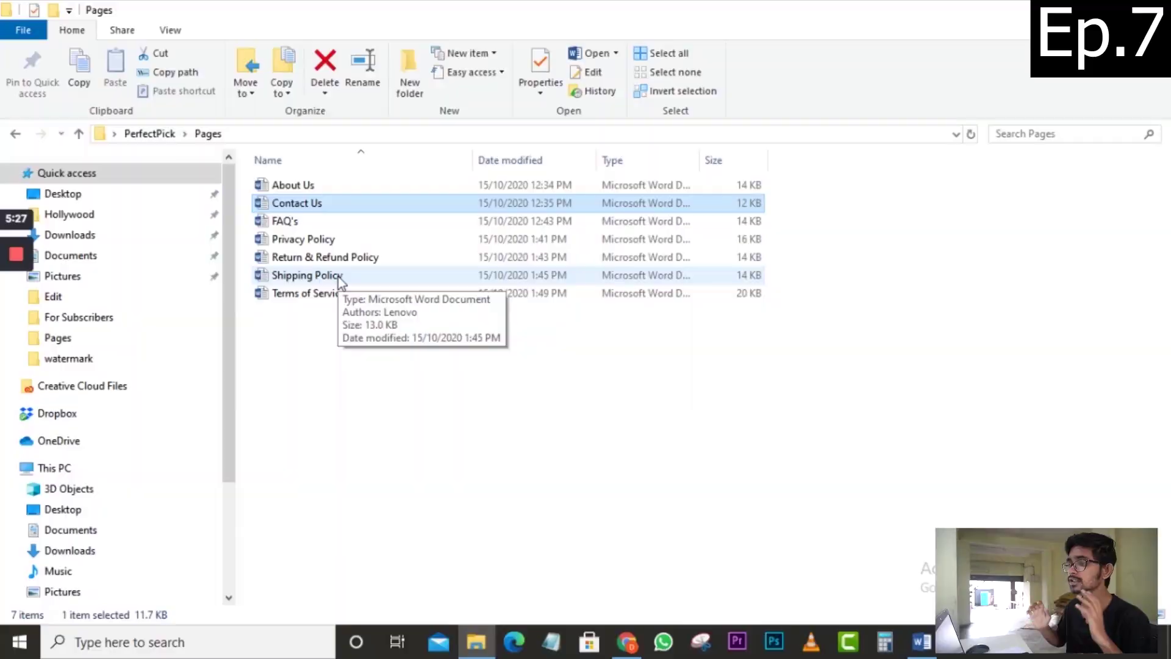
{"action": "left_click", "coordinate": [338, 207]}
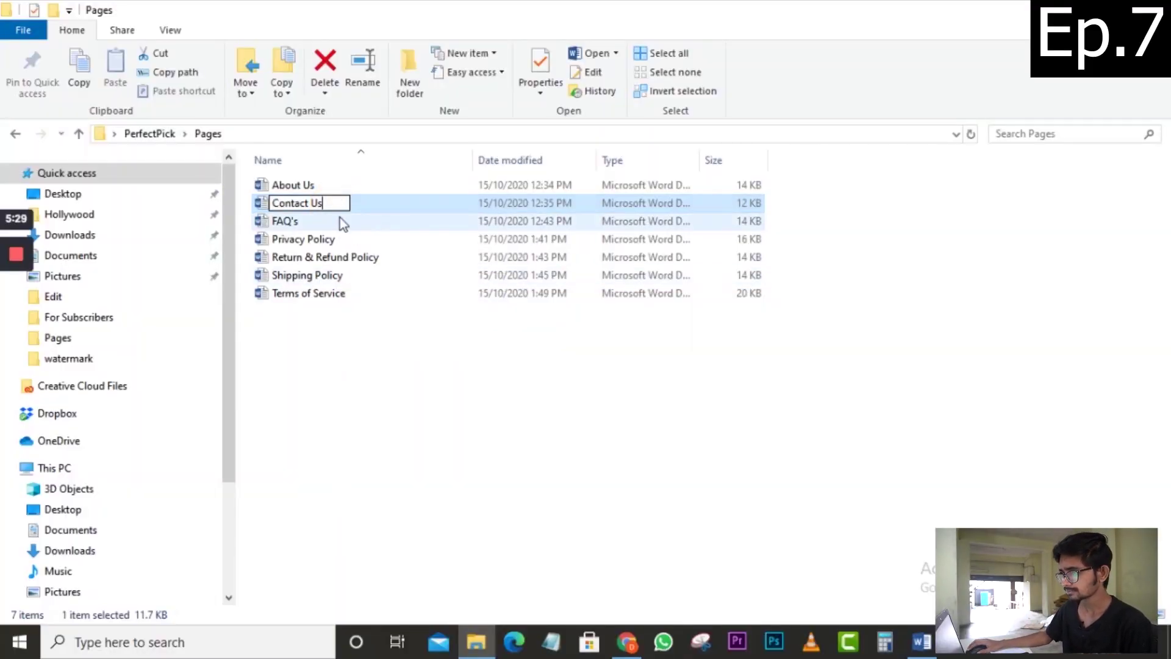
{"action": "left_click", "coordinate": [397, 200]}
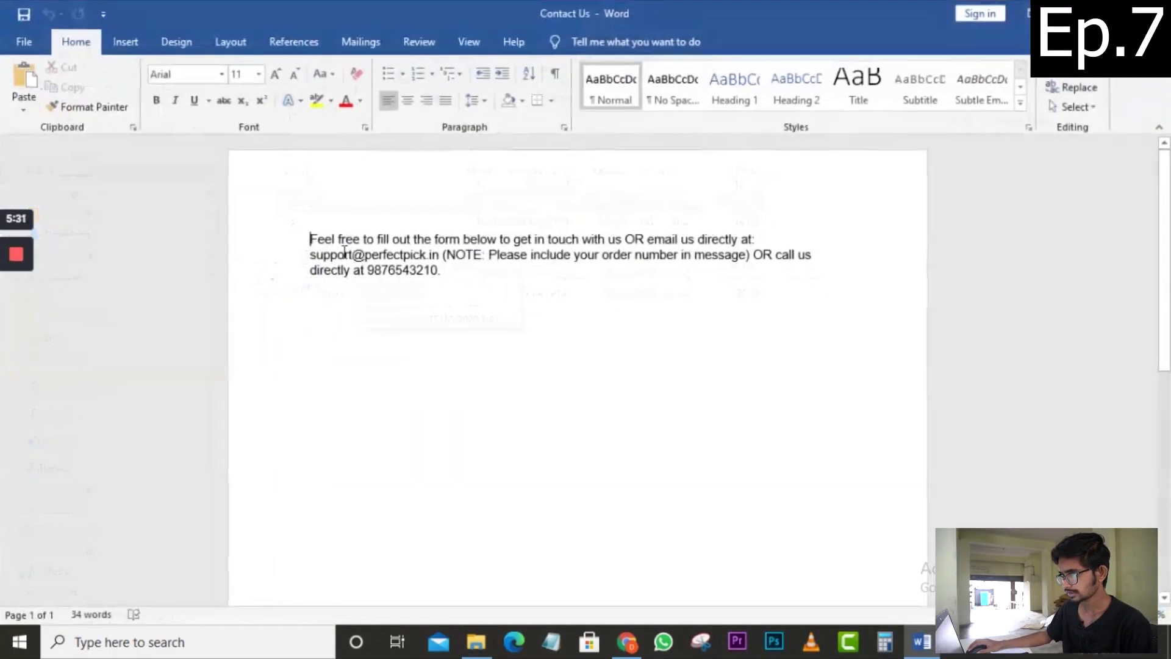
{"action": "key", "text": "ctrl+a"}
{"action": "key", "text": "ctrl+c"}
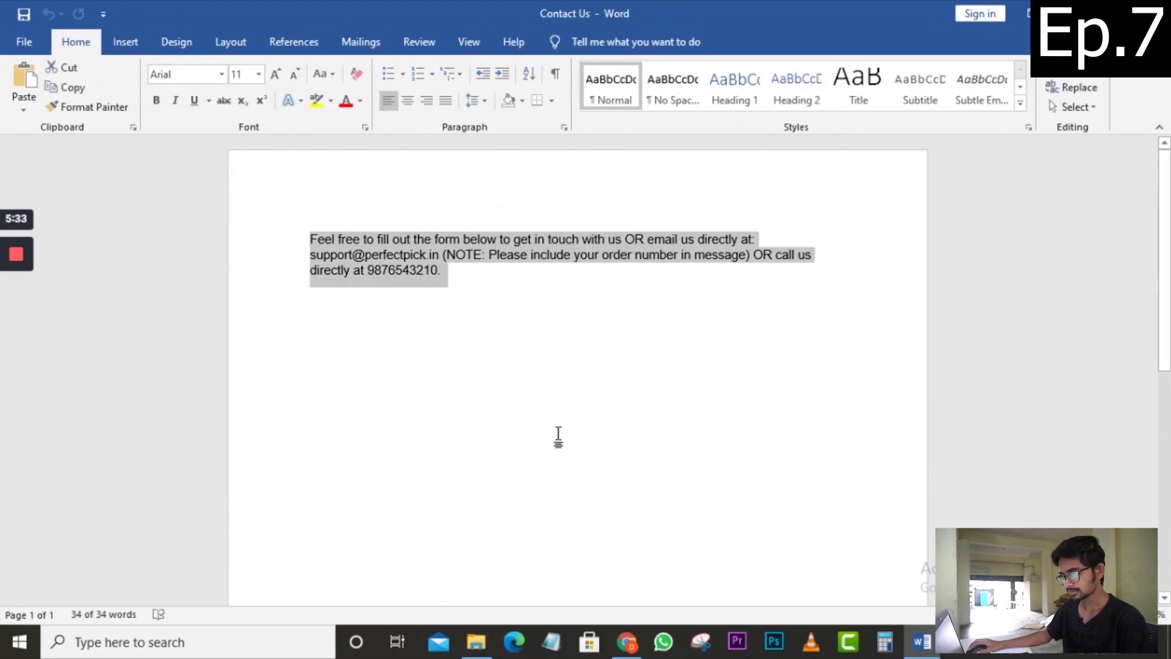
Step: Switch back to Chrome, paste the copied text into the Contact Us page's content and save the page
{"action": "left_click", "coordinate": [625, 631]}
{"action": "left_click", "coordinate": [410, 327]}
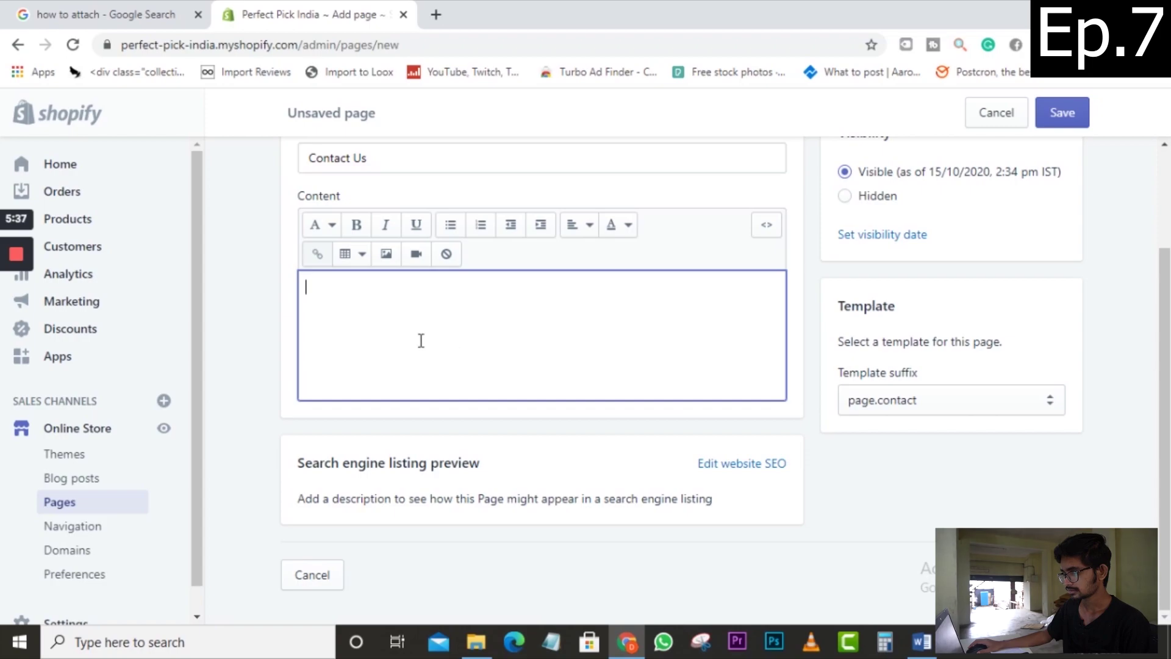
{"action": "key", "text": "ctrl+v"}
{"action": "left_click", "coordinate": [1114, 229]}
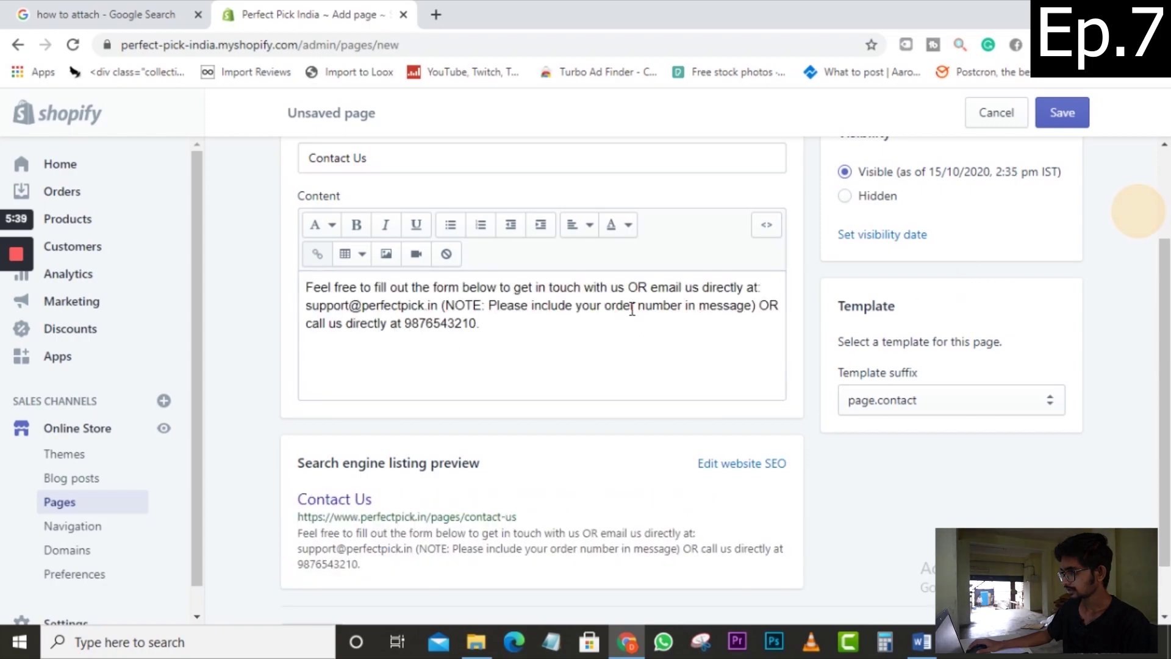
{"action": "scroll", "coordinate": [839, 256], "scroll_direction": "down", "scroll_amount": 1}
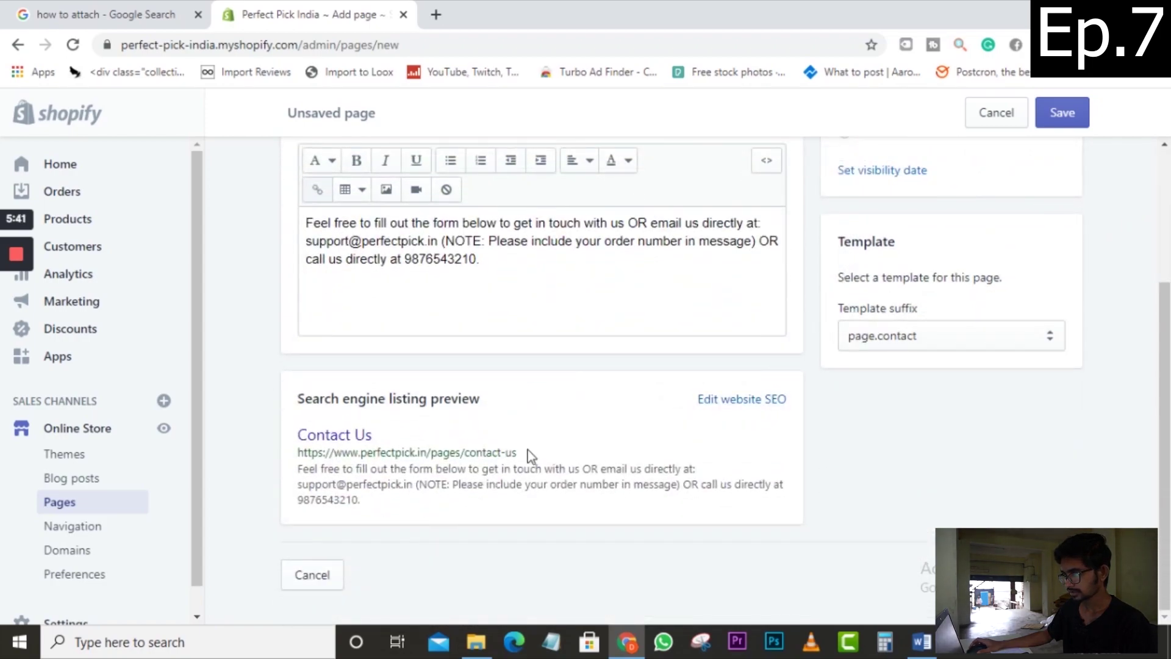
{"action": "scroll", "coordinate": [881, 353], "scroll_direction": "up", "scroll_amount": 3}
{"action": "left_click", "coordinate": [1072, 114]}
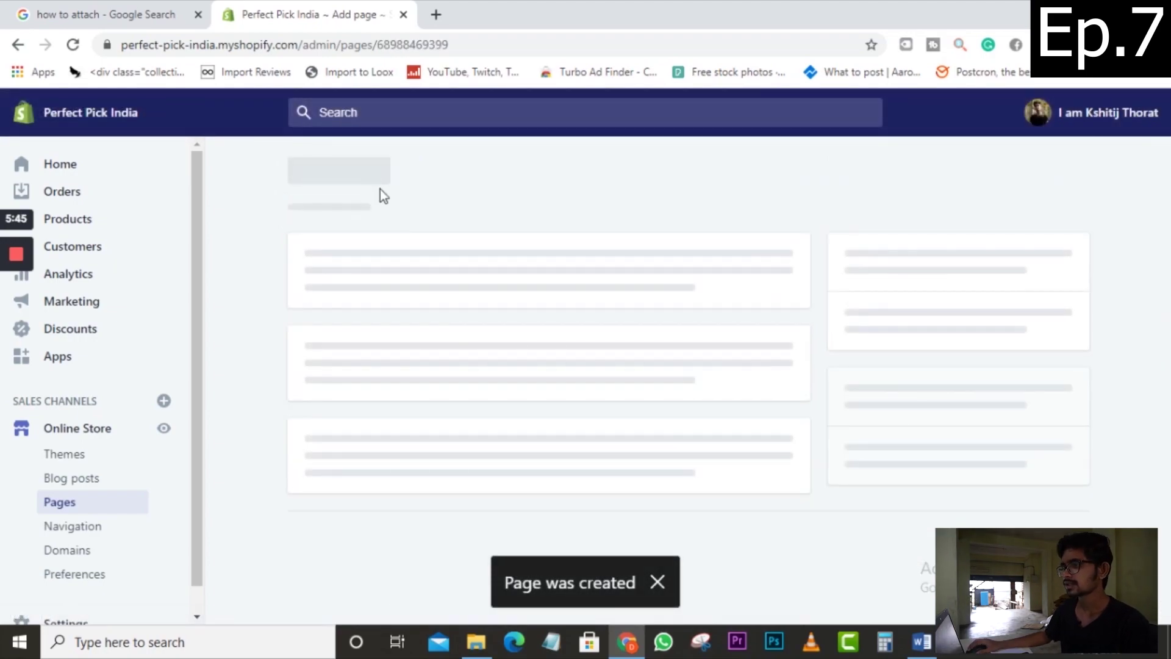
Step: Return to the store's pages list and add another page titled "About Us"
{"action": "left_click", "coordinate": [284, 174]}
{"action": "left_click", "coordinate": [152, 14]}
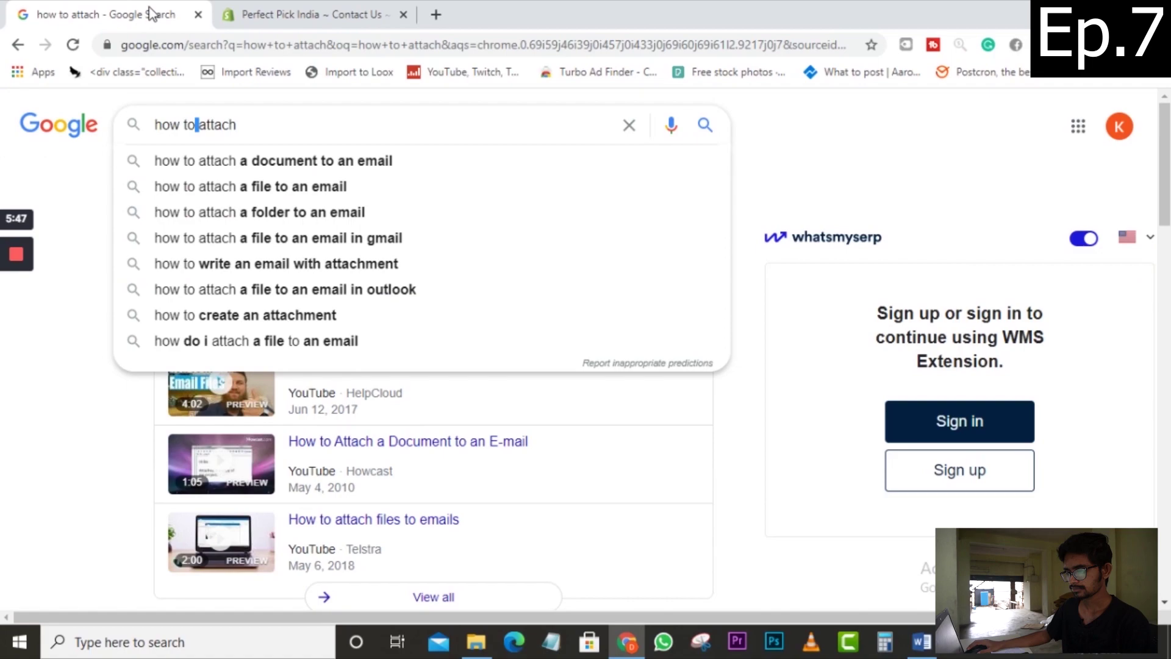
{"action": "left_click", "coordinate": [277, 14]}
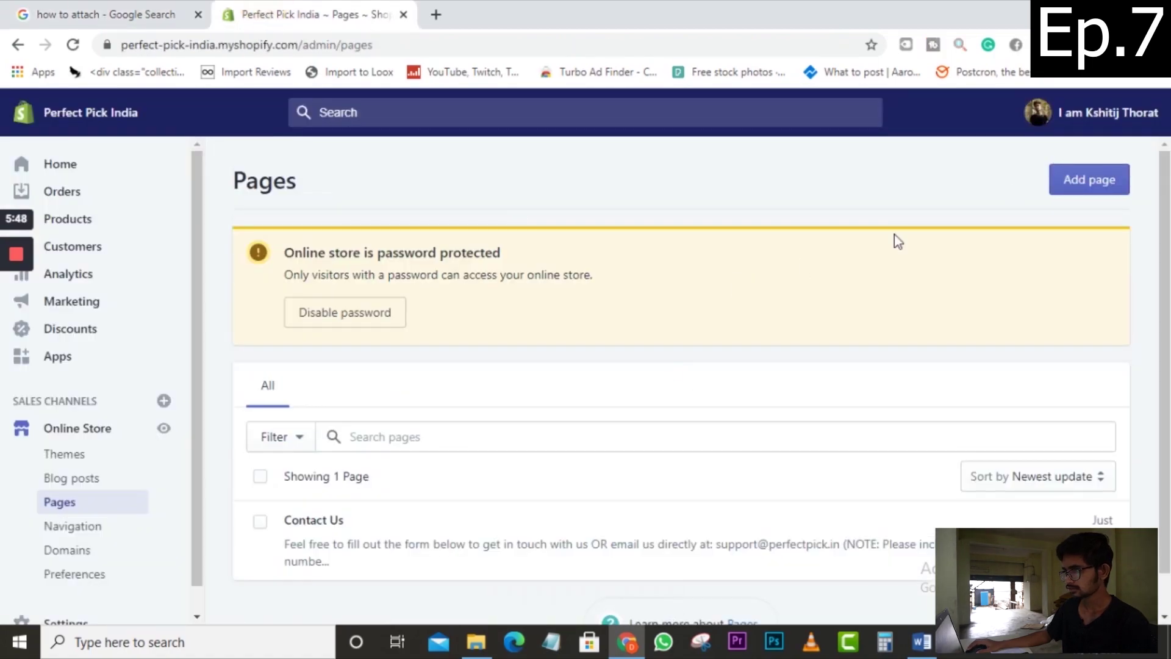
{"action": "left_click", "coordinate": [1076, 180]}
{"action": "left_click", "coordinate": [480, 297]}
{"action": "type", "text": "A"}
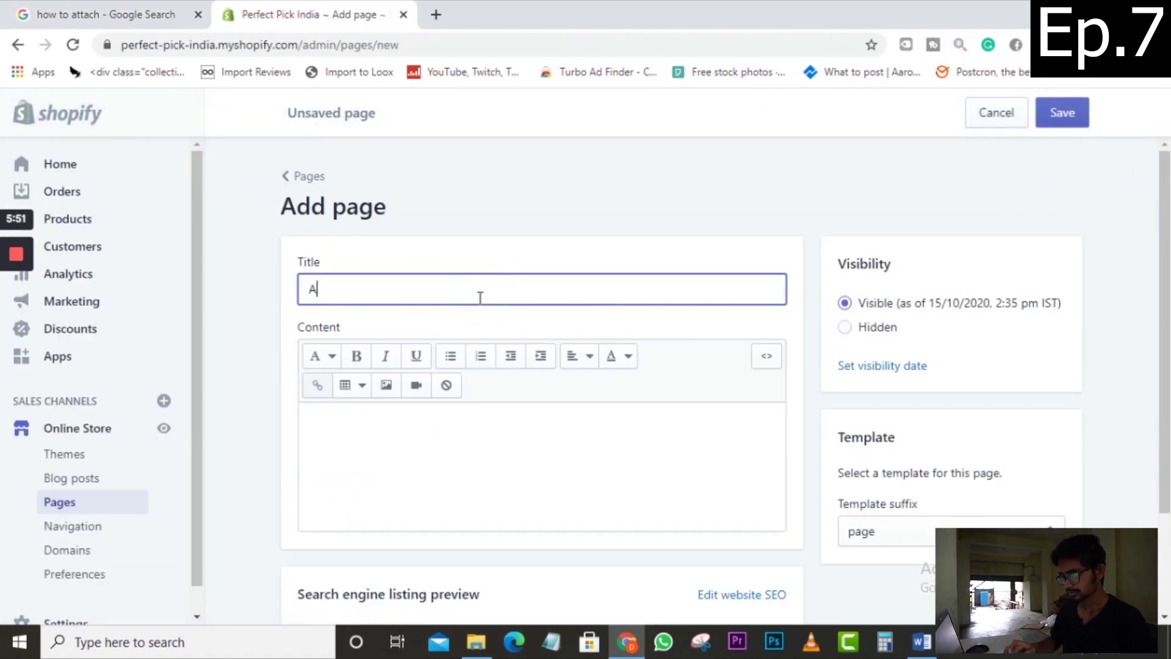
{"action": "type", "text": "bout"}
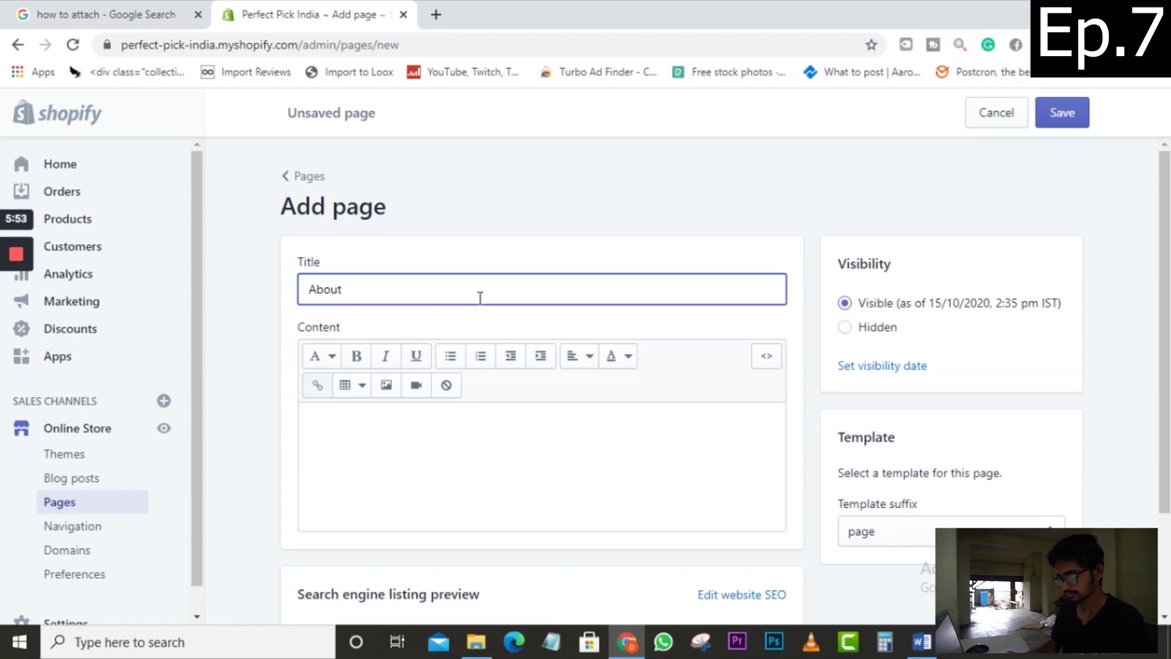
{"action": "type", "text": " Us"}
Step: Choose page as the template suffix for the About Us page
{"action": "scroll", "coordinate": [842, 329], "scroll_direction": "down", "scroll_amount": 3}
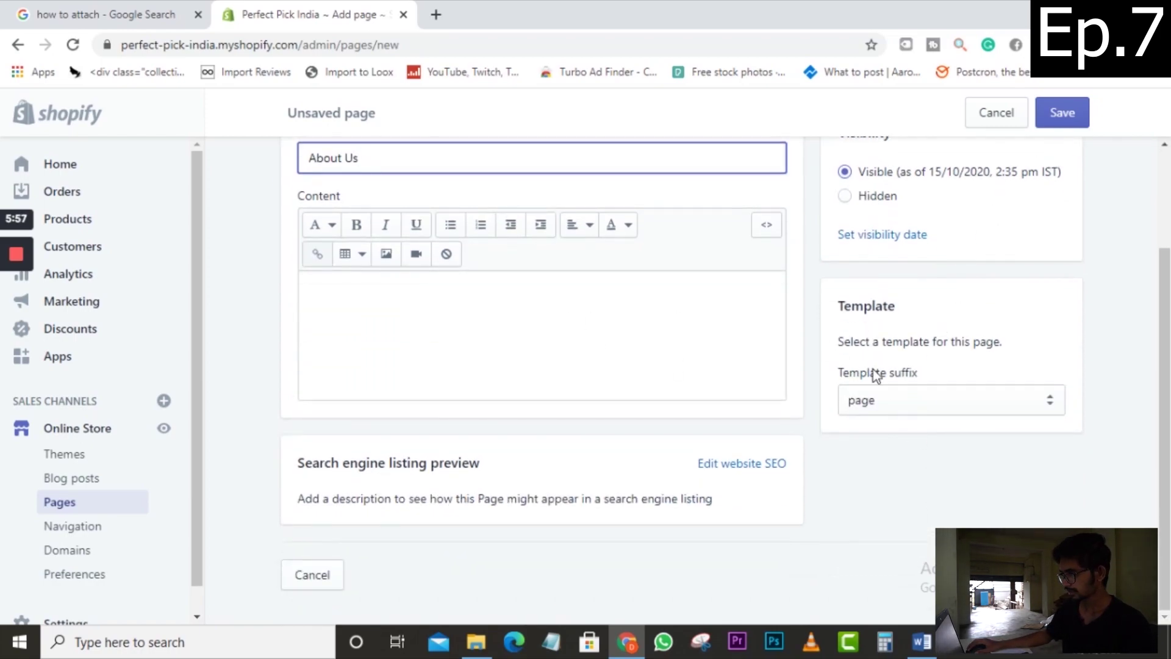
{"action": "left_click", "coordinate": [884, 400]}
{"action": "left_click", "coordinate": [867, 420]}
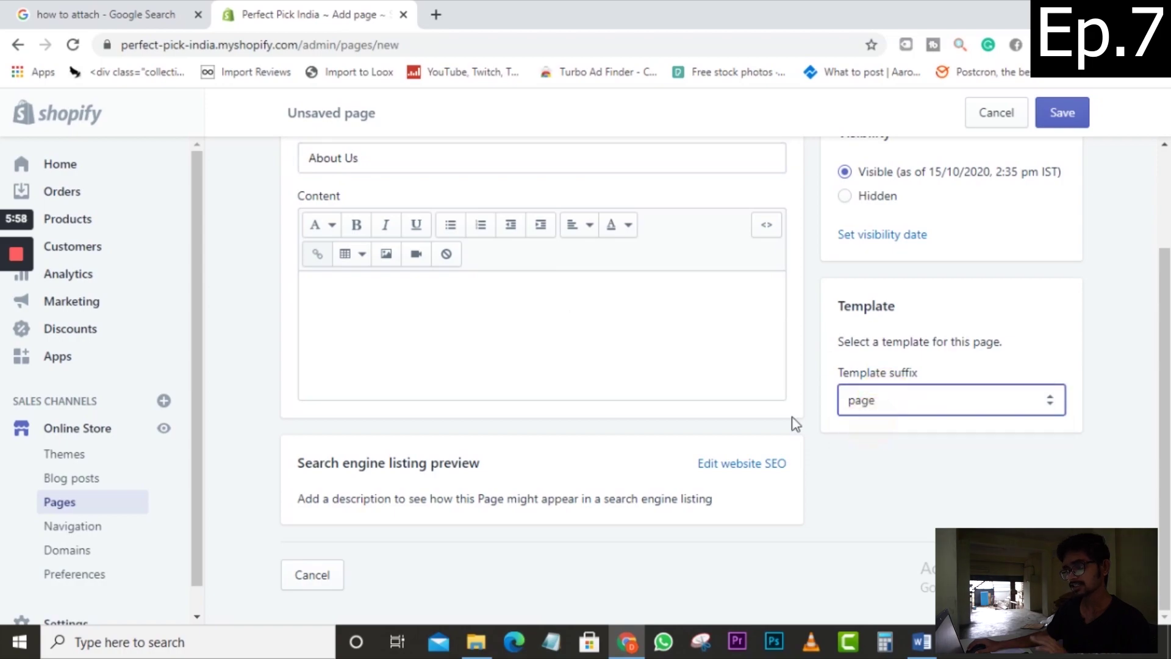
Step: Switch to File Explorer, open the About Us Word document and copy all of its text
{"action": "left_click", "coordinate": [461, 342]}
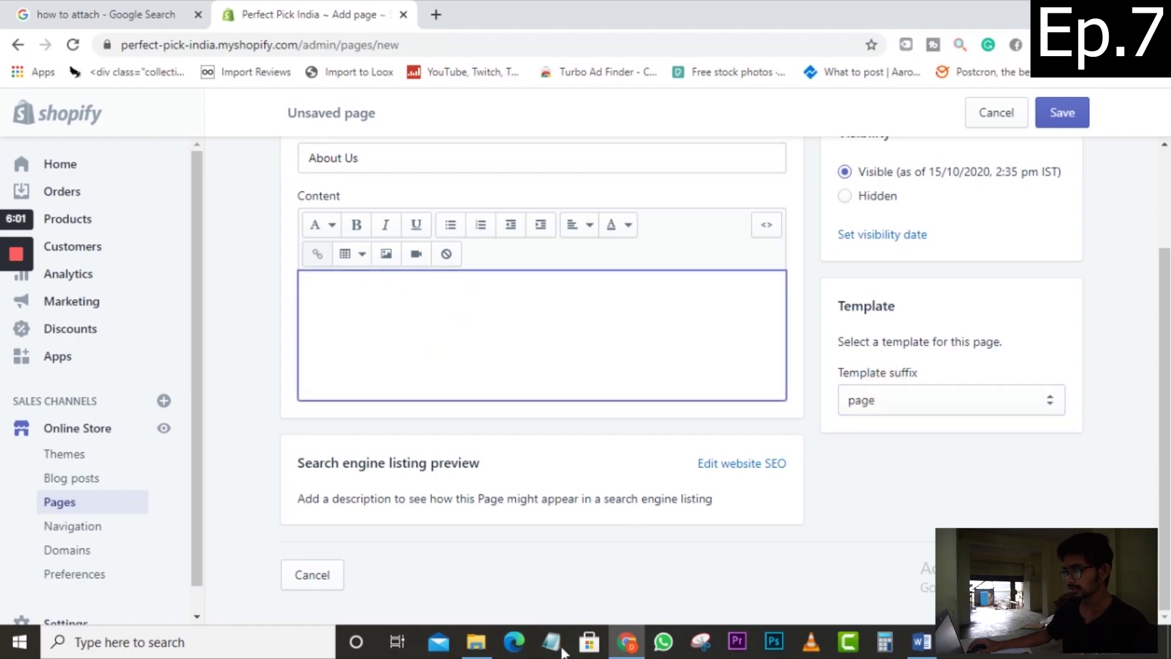
{"action": "left_click", "coordinate": [476, 641]}
{"action": "left_click", "coordinate": [308, 190]}
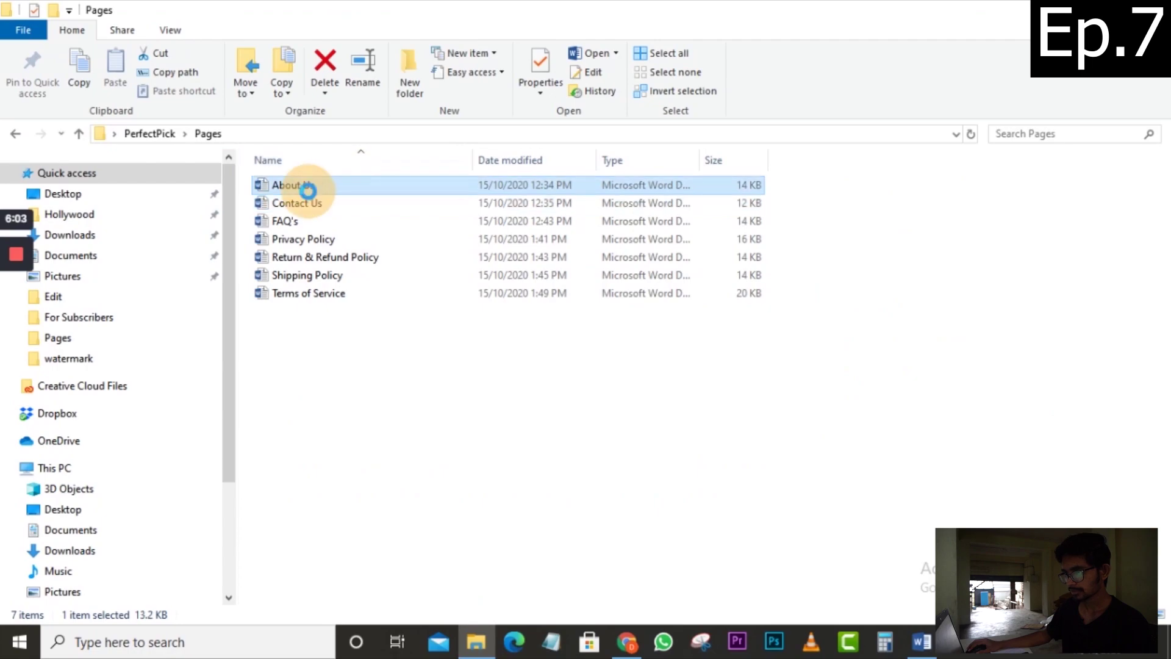
{"action": "double_click", "coordinate": [308, 190]}
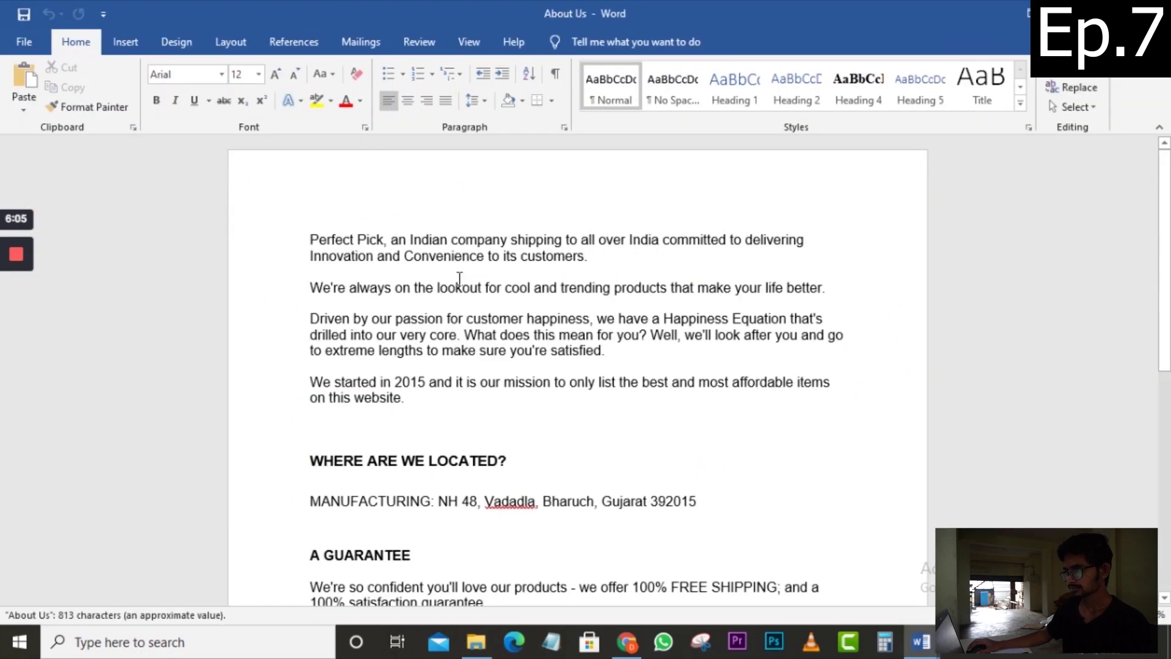
{"action": "left_click", "coordinate": [425, 288]}
{"action": "key", "text": "ctrl+a"}
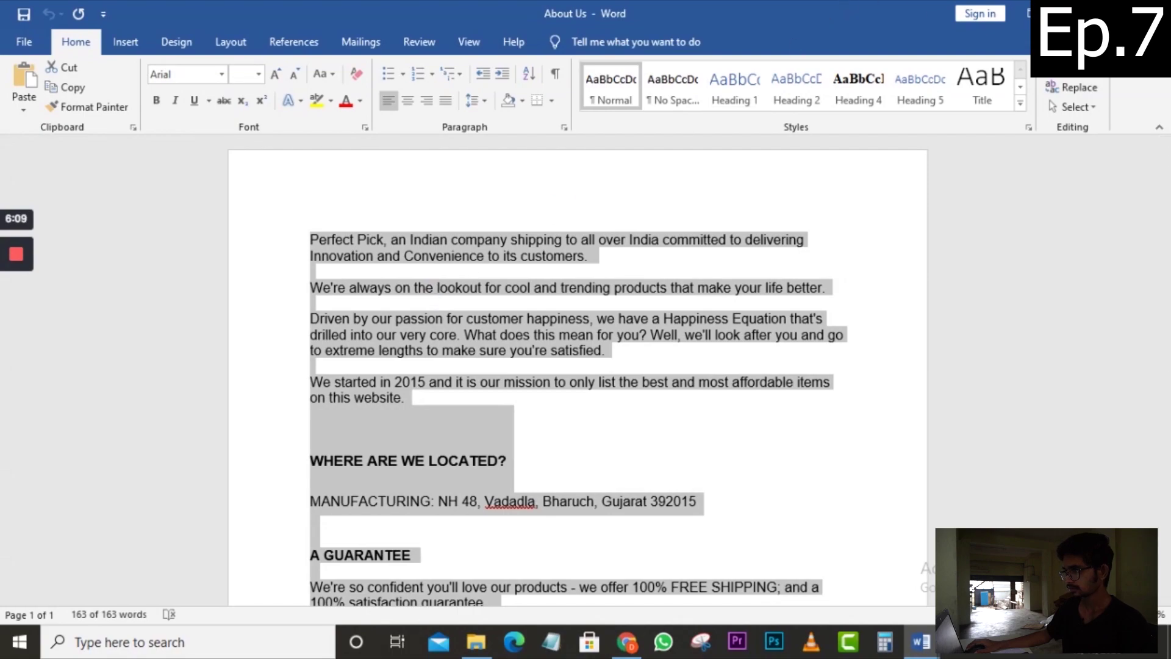
Step: Switch back to Chrome, paste the copied text into the About Us page's content and save the page
{"action": "key", "text": "alt+Tab"}
{"action": "left_click", "coordinate": [627, 642]}
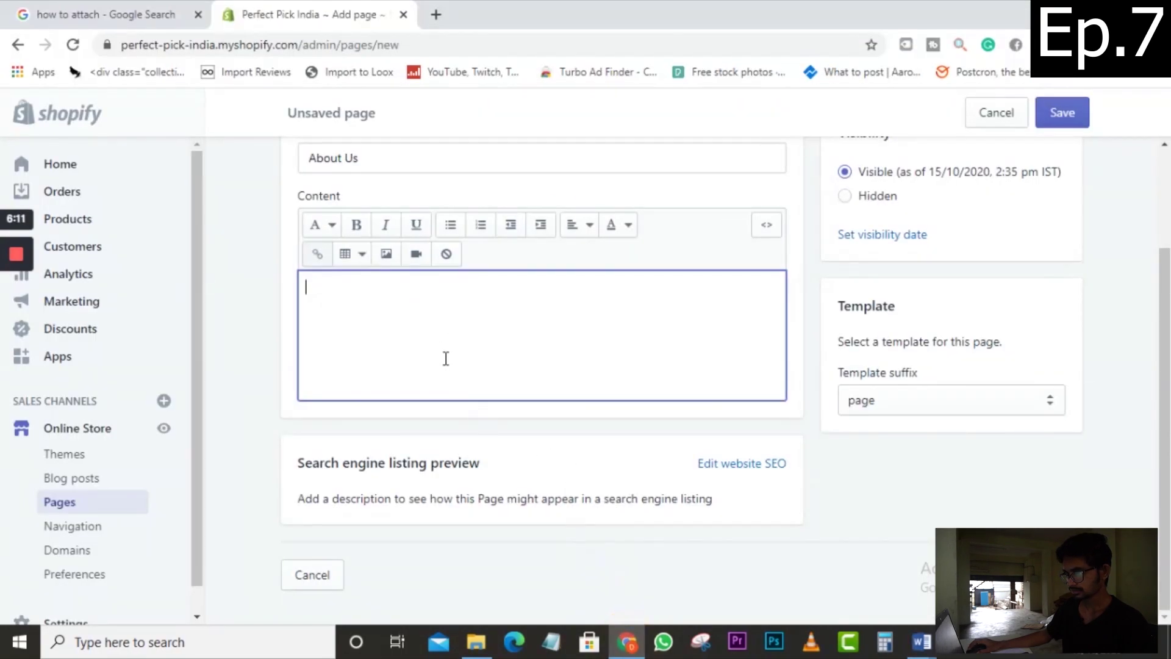
{"action": "left_click", "coordinate": [427, 332]}
{"action": "key", "text": "ctrl+v"}
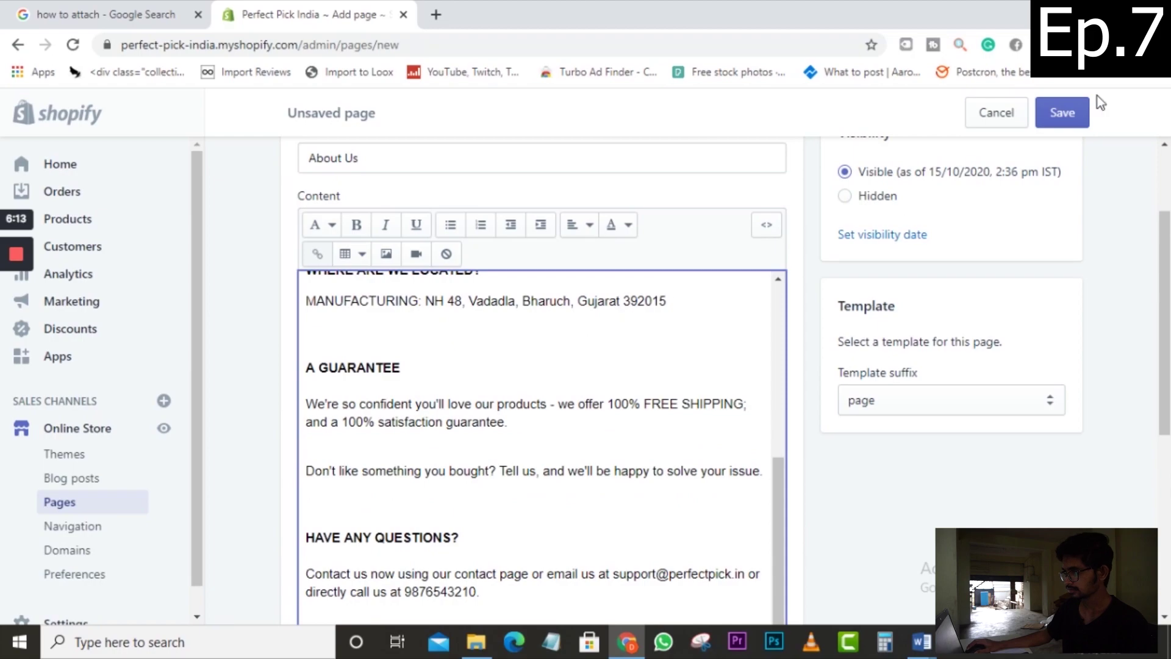
{"action": "left_click", "coordinate": [1063, 112]}
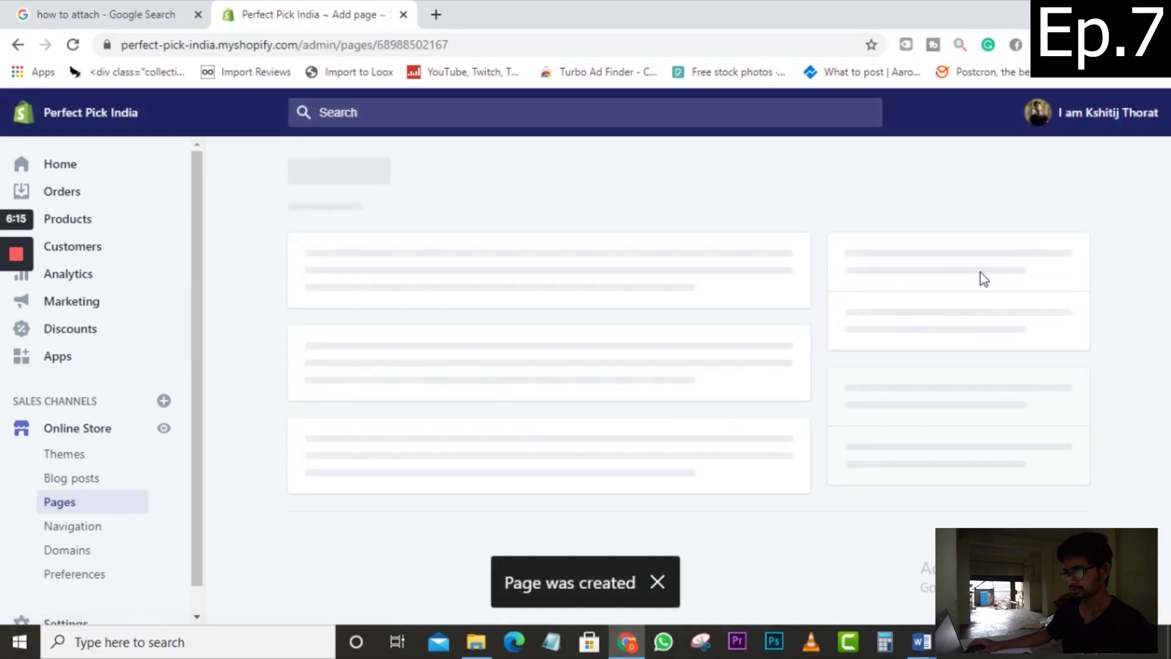
Step: Return to the store's pages list and add another page titled "FAQ's"
{"action": "scroll", "coordinate": [330, 214], "scroll_direction": "up", "scroll_amount": 4}
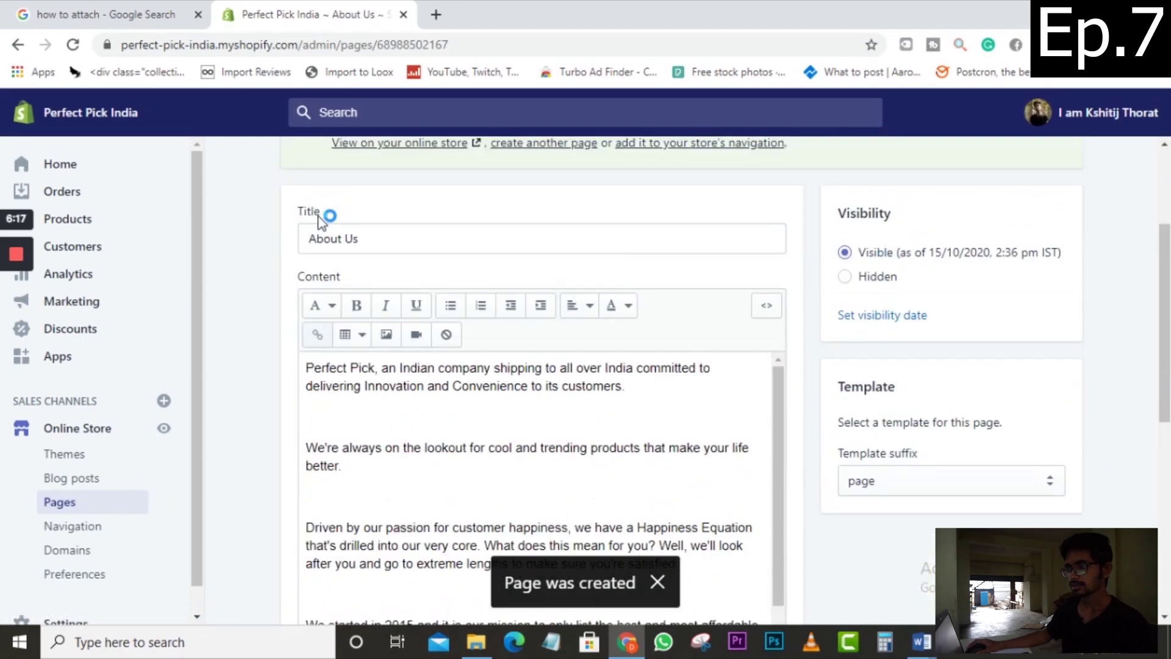
{"action": "left_click", "coordinate": [290, 176]}
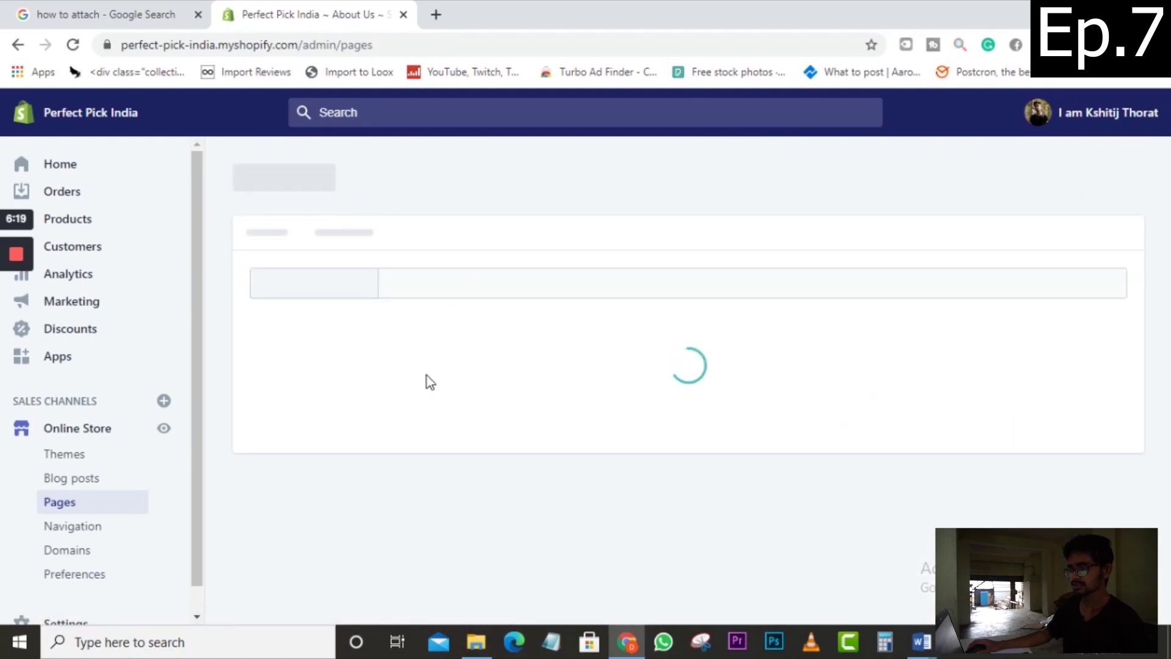
{"action": "scroll", "coordinate": [430, 381], "scroll_direction": "down", "scroll_amount": 2}
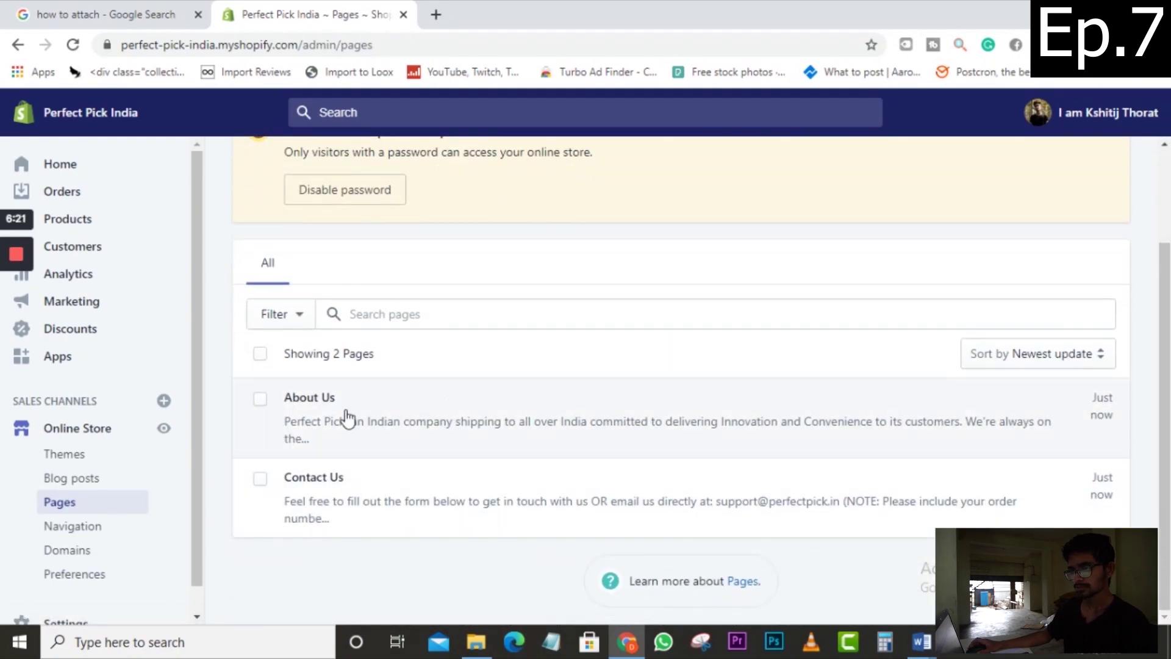
{"action": "scroll", "coordinate": [1013, 214], "scroll_direction": "up", "scroll_amount": 2}
{"action": "left_click", "coordinate": [1056, 178]}
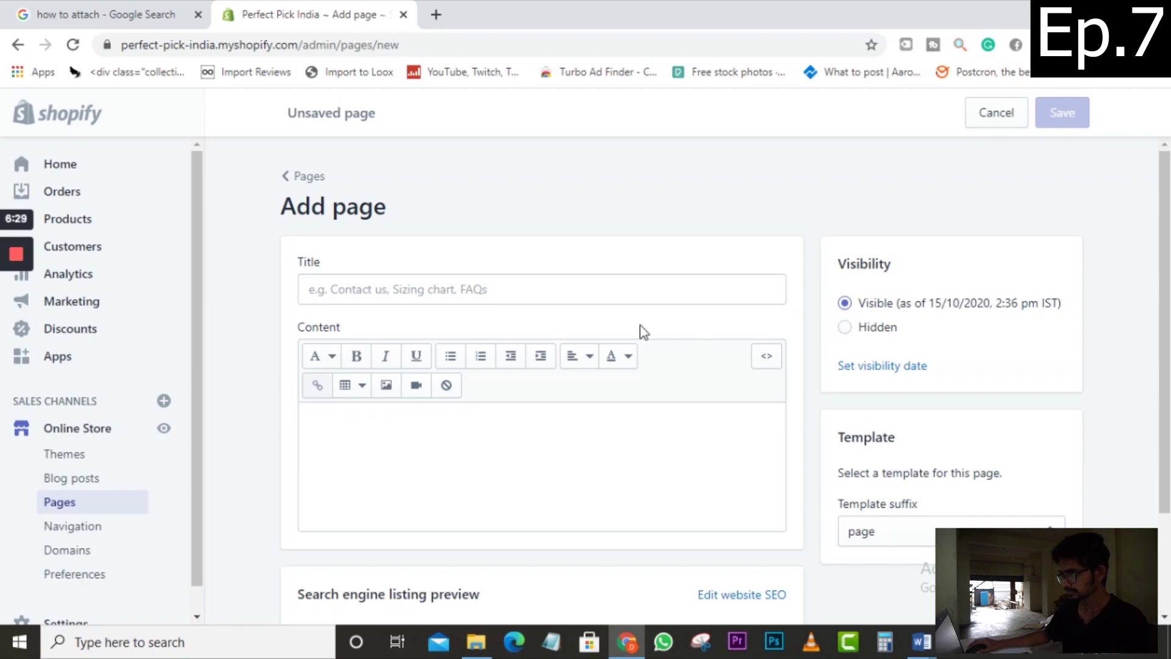
{"action": "left_click", "coordinate": [430, 283]}
{"action": "type", "text": "FA"}
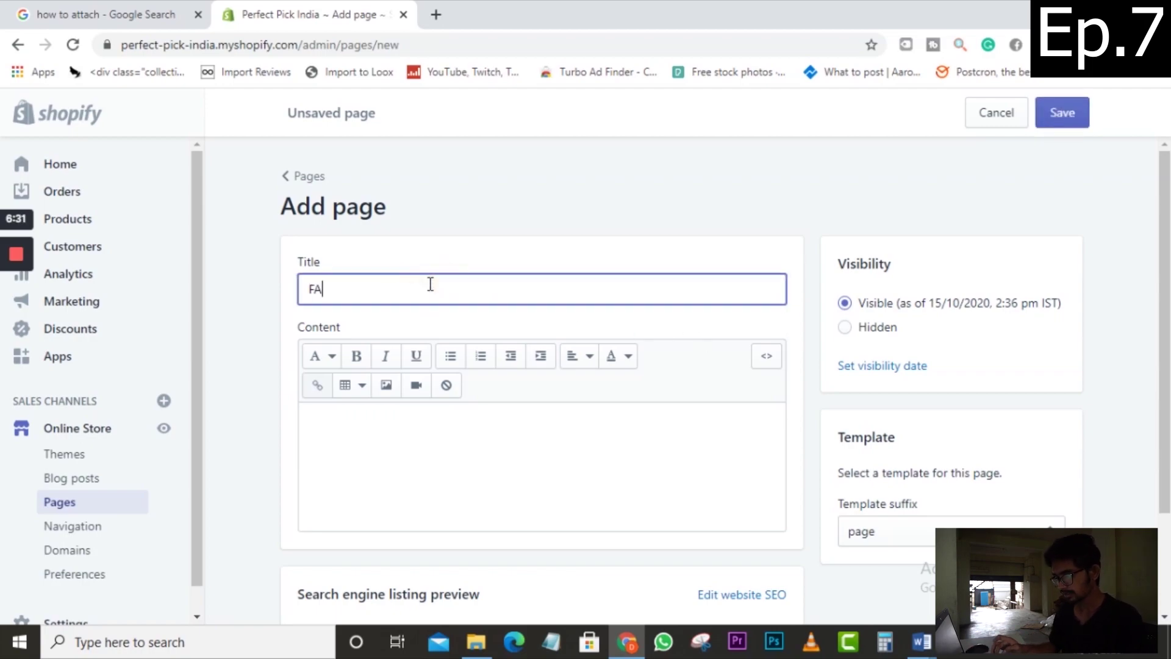
{"action": "type", "text": "Q's"}
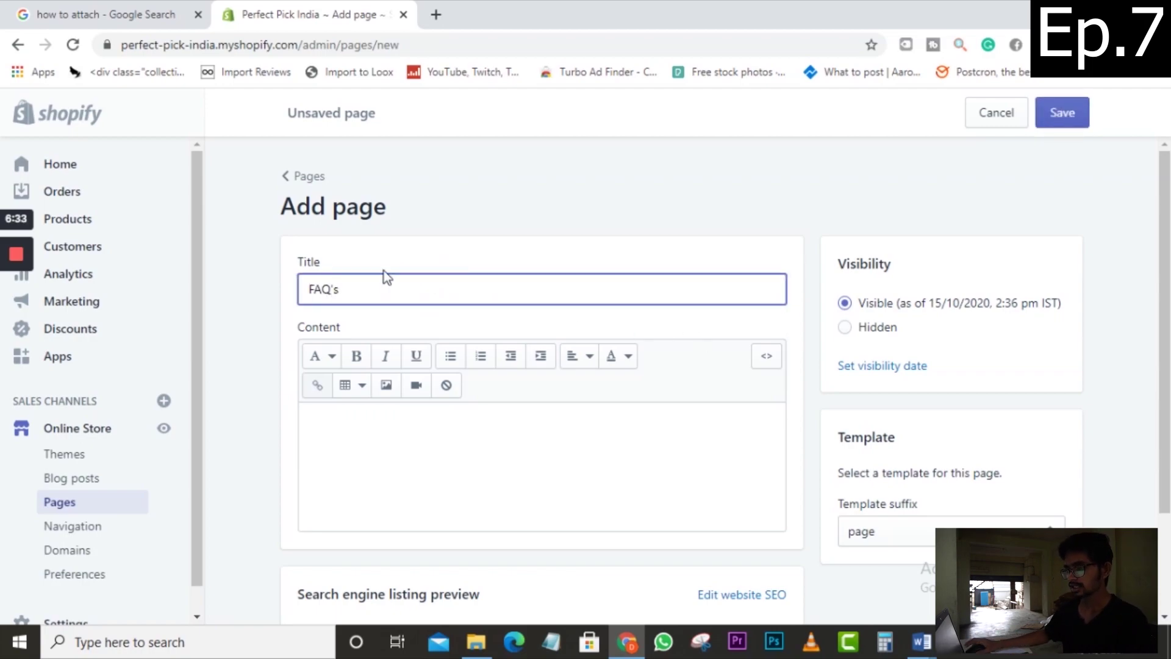
Step: Switch to File Explorer, open the FAQ's Word document and copy all of its text
{"action": "scroll", "coordinate": [460, 303], "scroll_direction": "down", "scroll_amount": 2}
{"action": "left_click", "coordinate": [586, 300]}
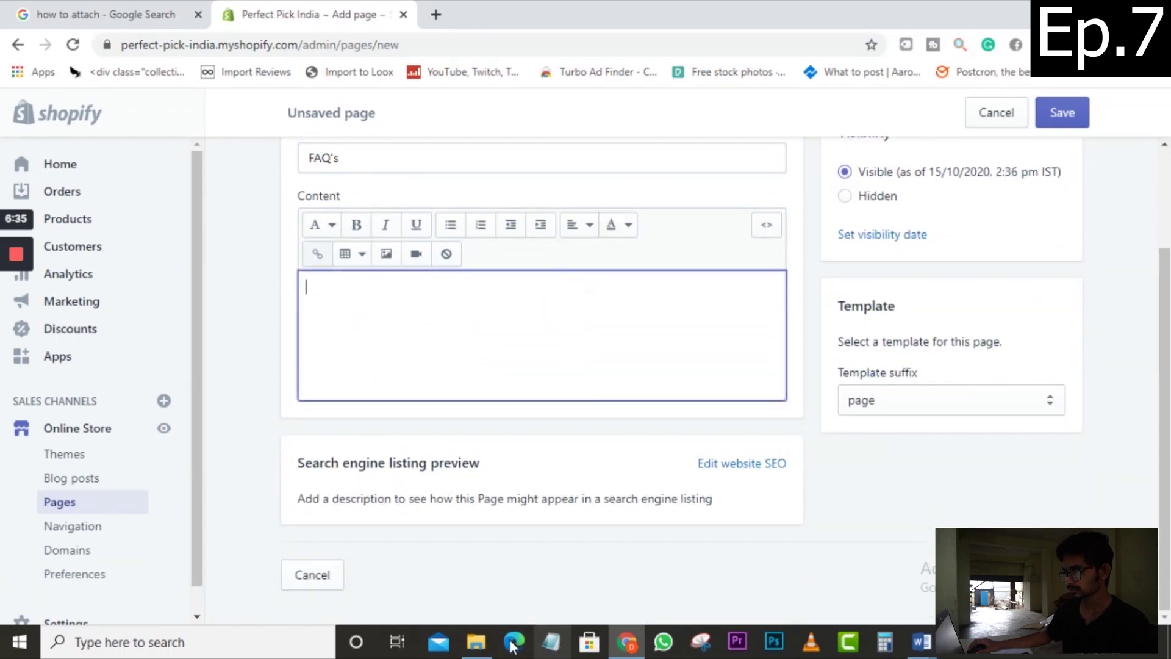
{"action": "left_click", "coordinate": [479, 643]}
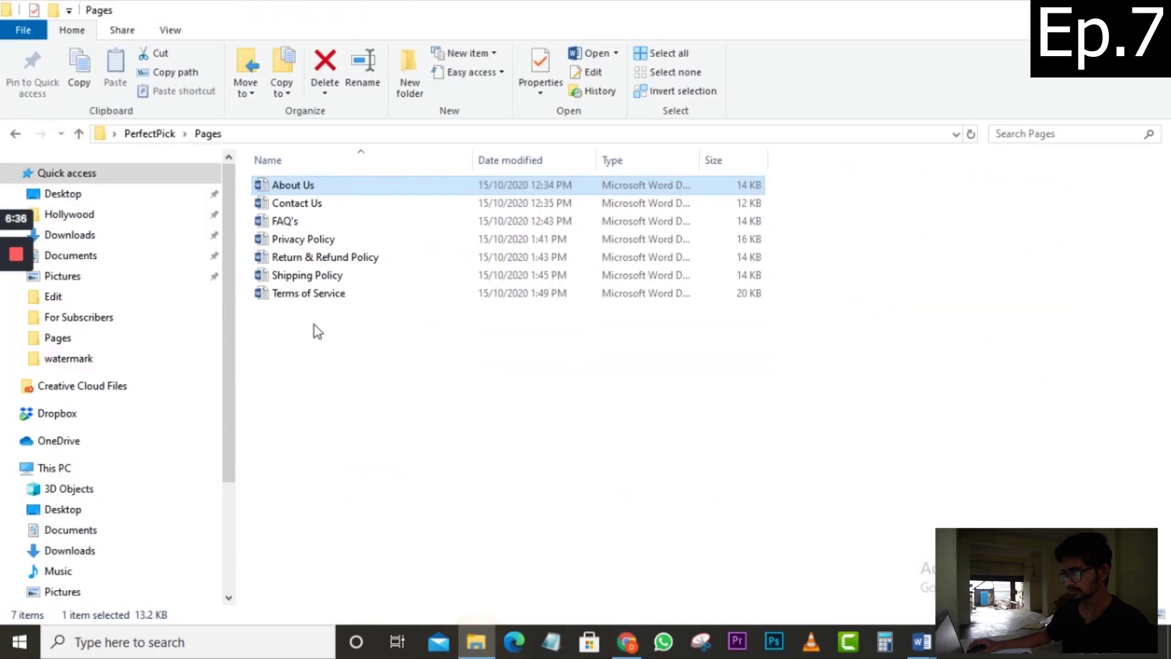
{"action": "double_click", "coordinate": [299, 222]}
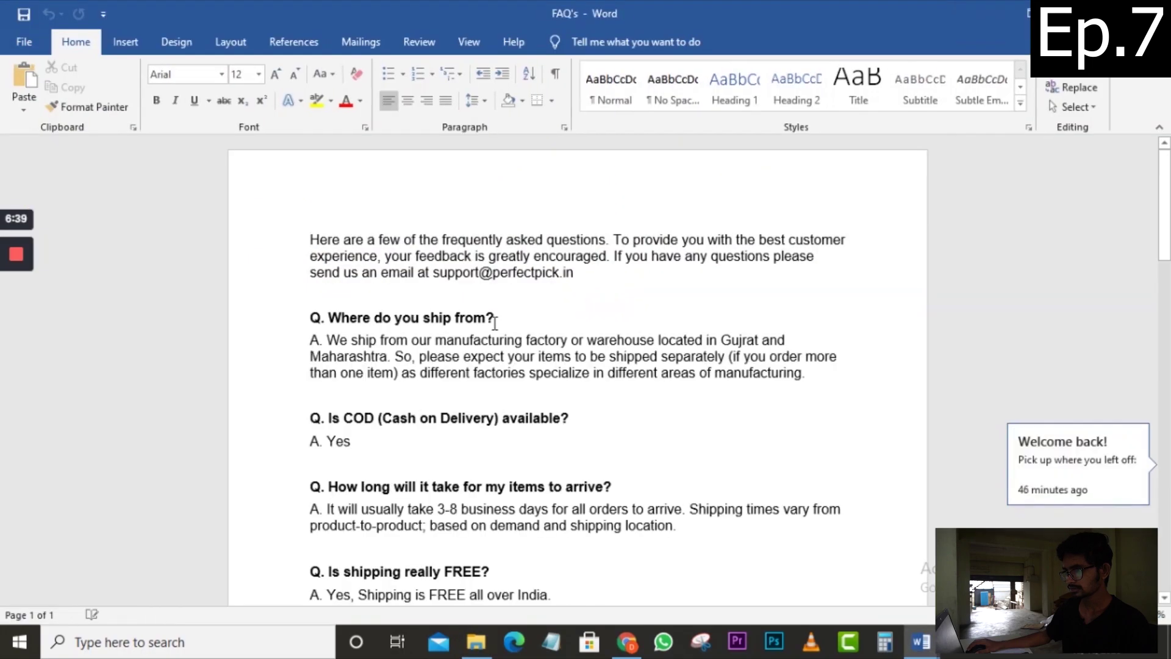
{"action": "key", "text": "ctrl+a"}
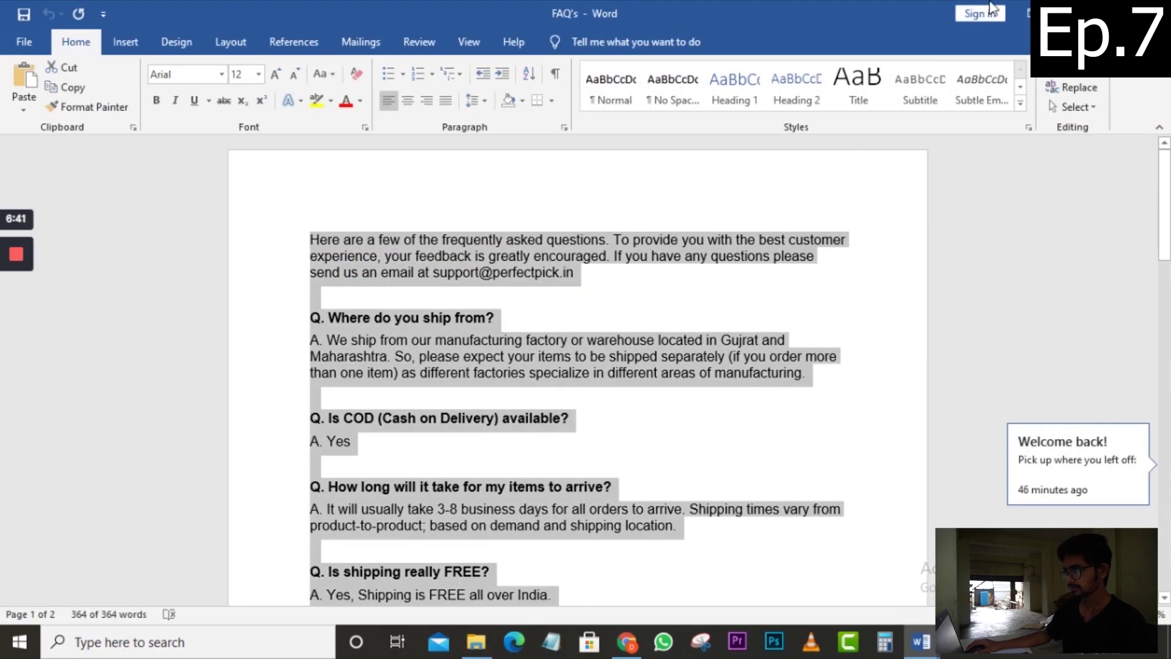
Step: Switch back to Chrome, paste the copied text into the FAQ's page's content and save the page
{"action": "key", "text": "alt+Tab"}
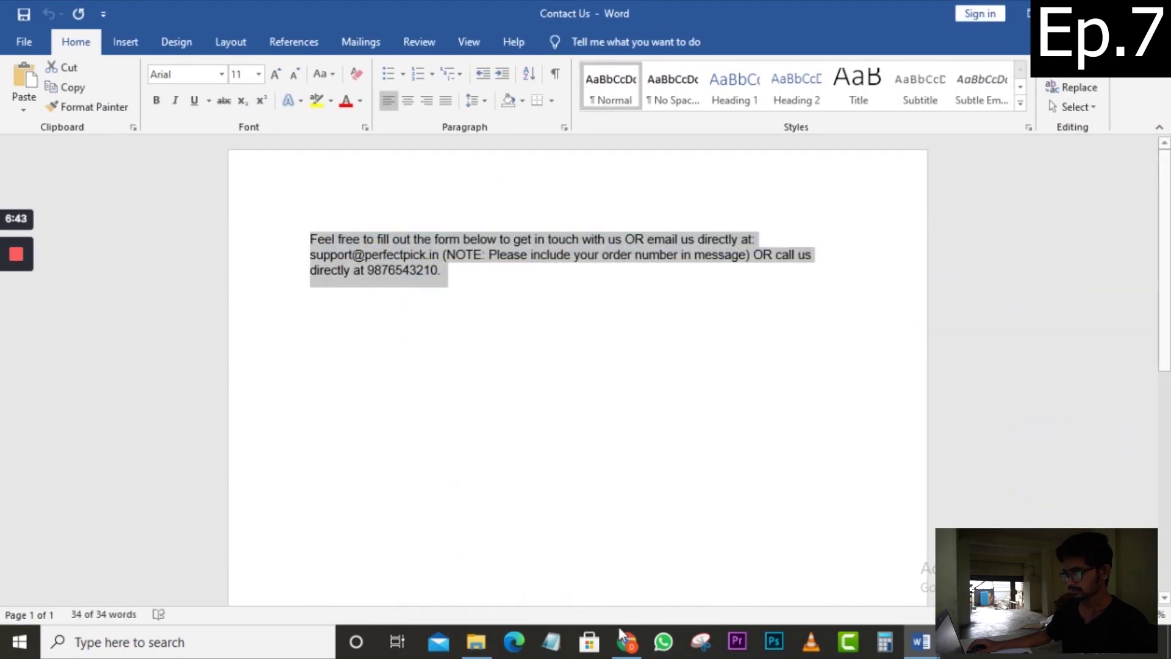
{"action": "left_click", "coordinate": [625, 641]}
{"action": "key", "text": "ctrl+v"}
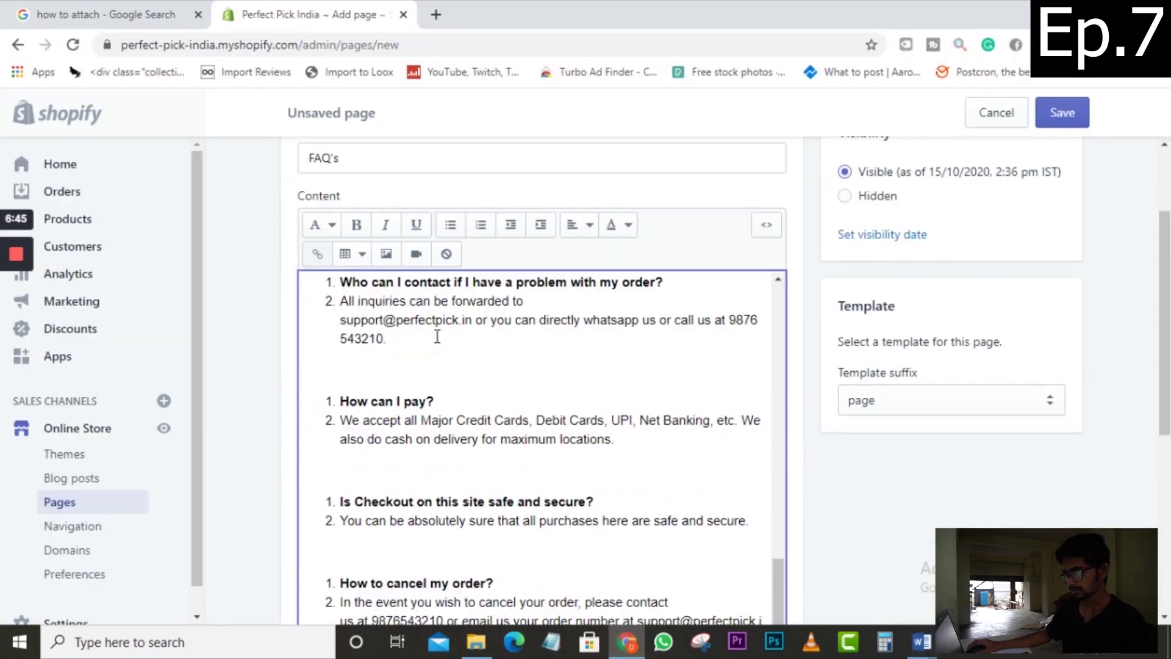
{"action": "left_click", "coordinate": [1072, 111]}
Step: Close the open Contact Us, About Us and FAQ's Word documents
{"action": "mouse_move", "coordinate": [916, 638]}
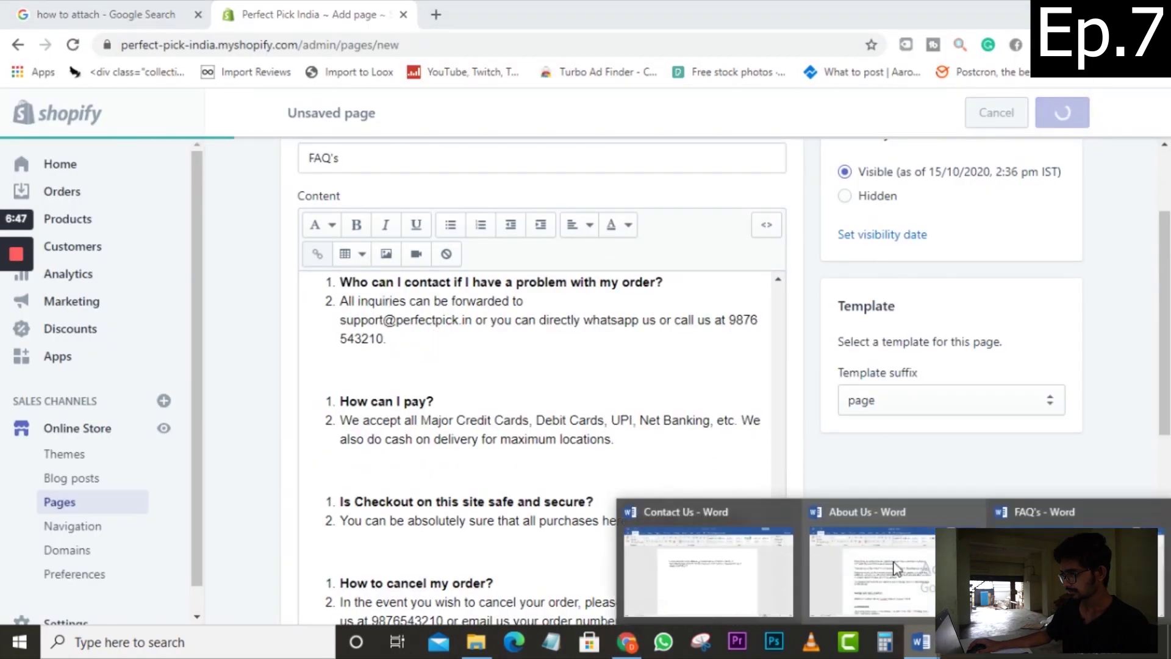
{"action": "left_click", "coordinate": [790, 511]}
{"action": "left_click", "coordinate": [908, 512]}
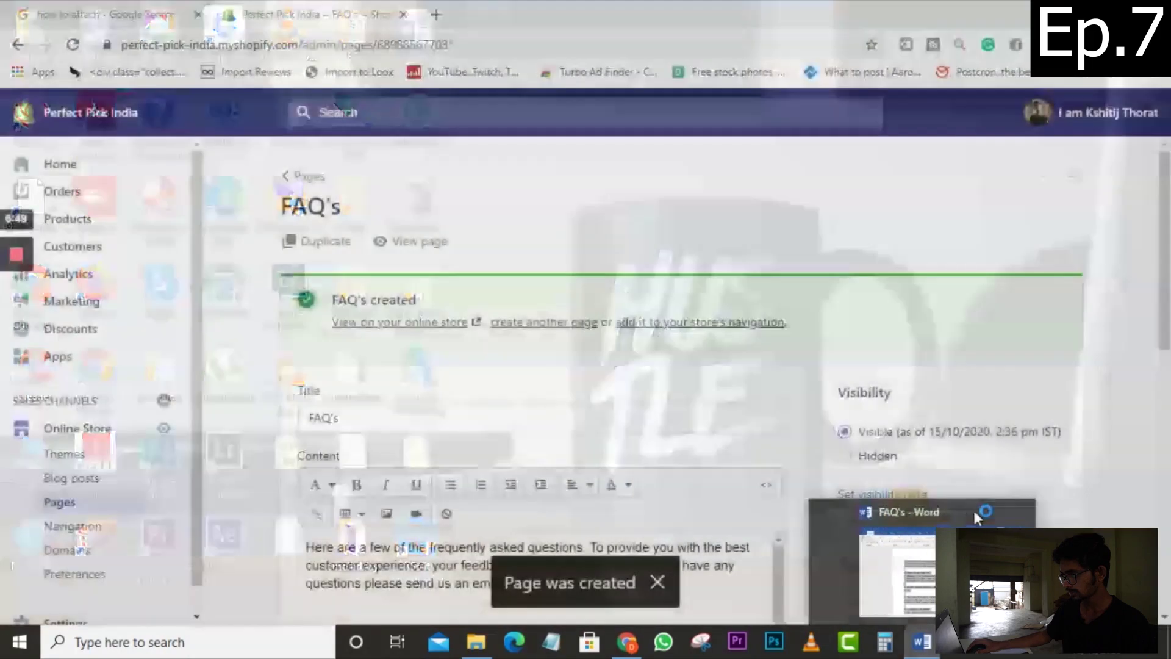
{"action": "left_click", "coordinate": [986, 511]}
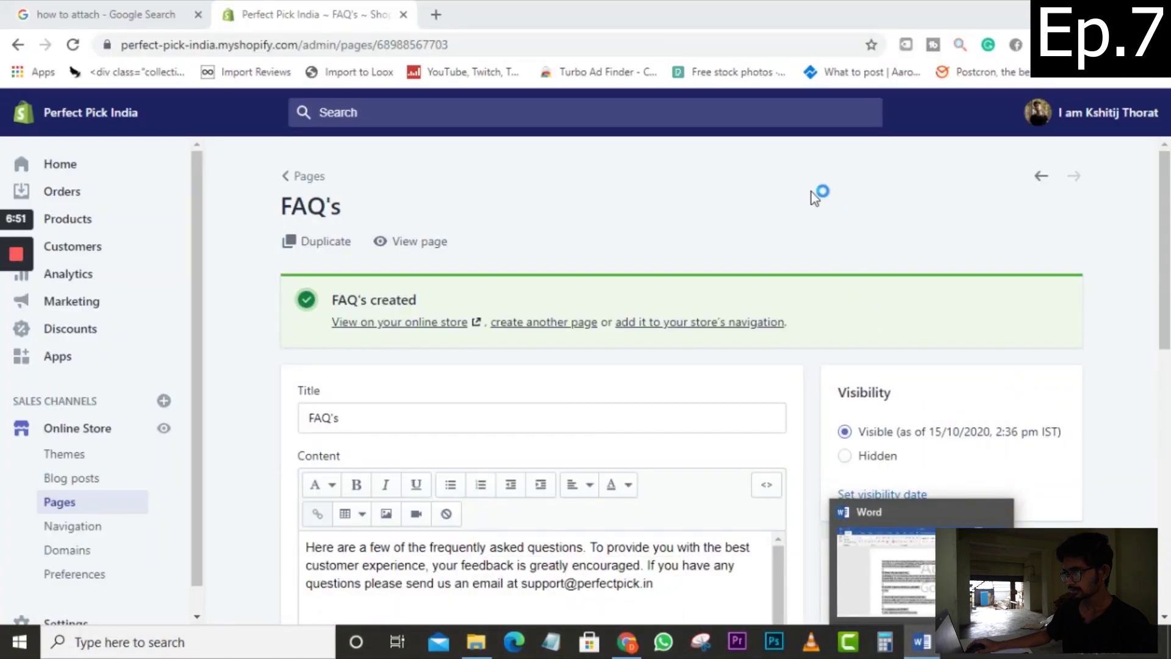
Step: Return to the store's pages list and review the pages created for the store
{"action": "left_click", "coordinate": [288, 175]}
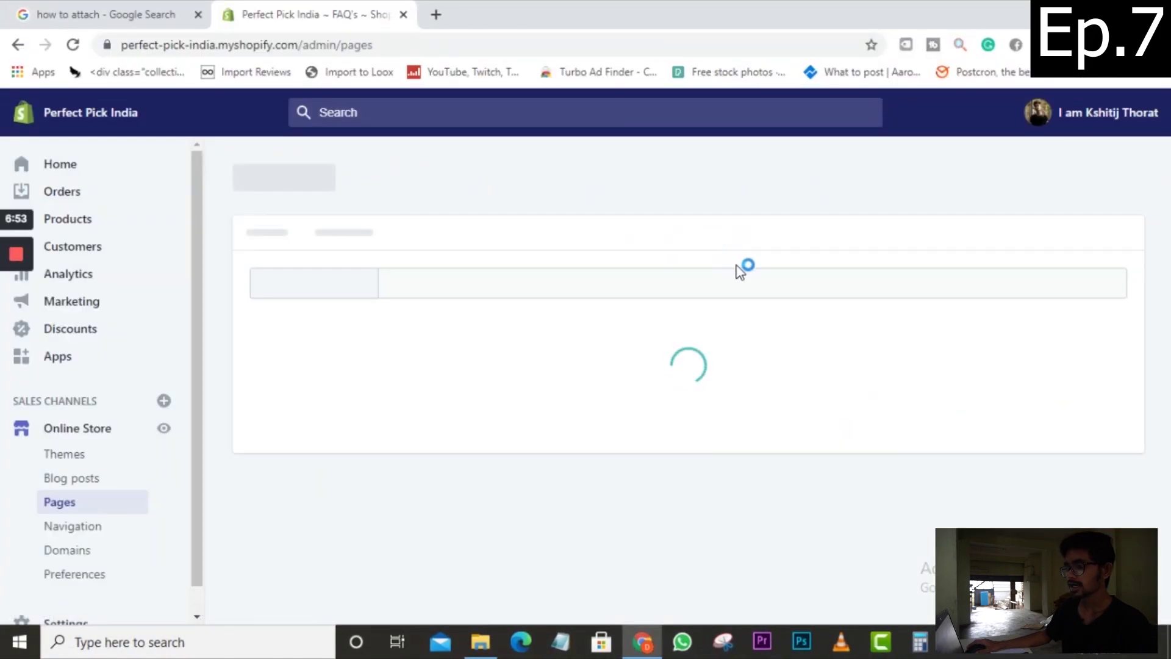
{"action": "scroll", "coordinate": [741, 305], "scroll_direction": "down", "scroll_amount": 3}
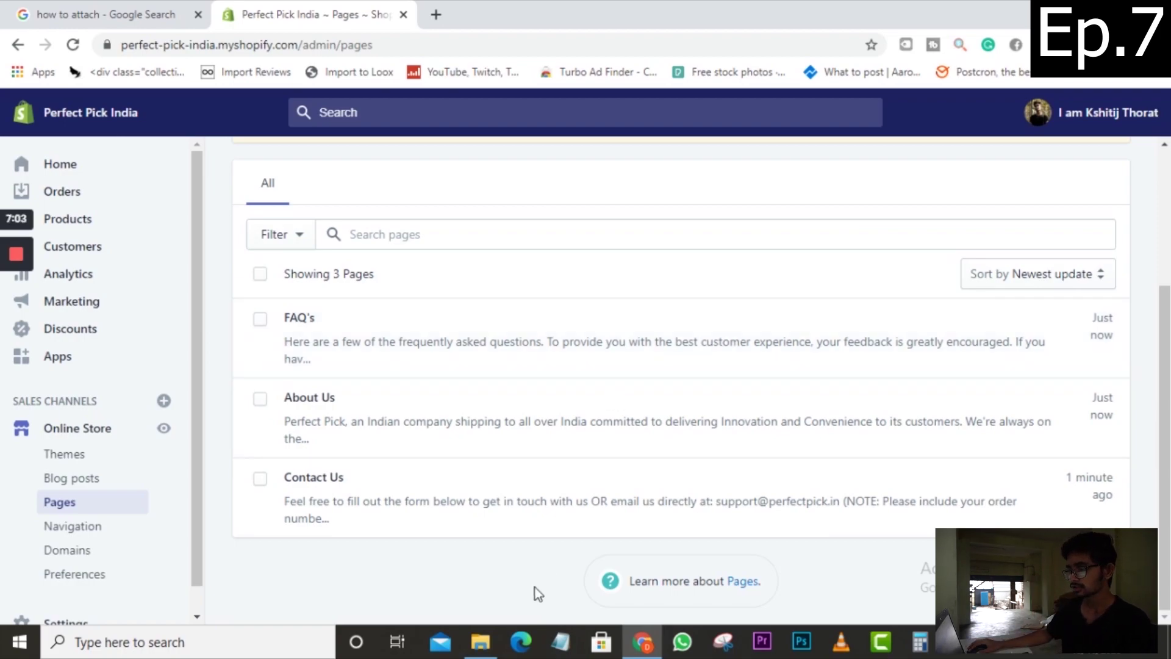
{"action": "left_click", "coordinate": [481, 642]}
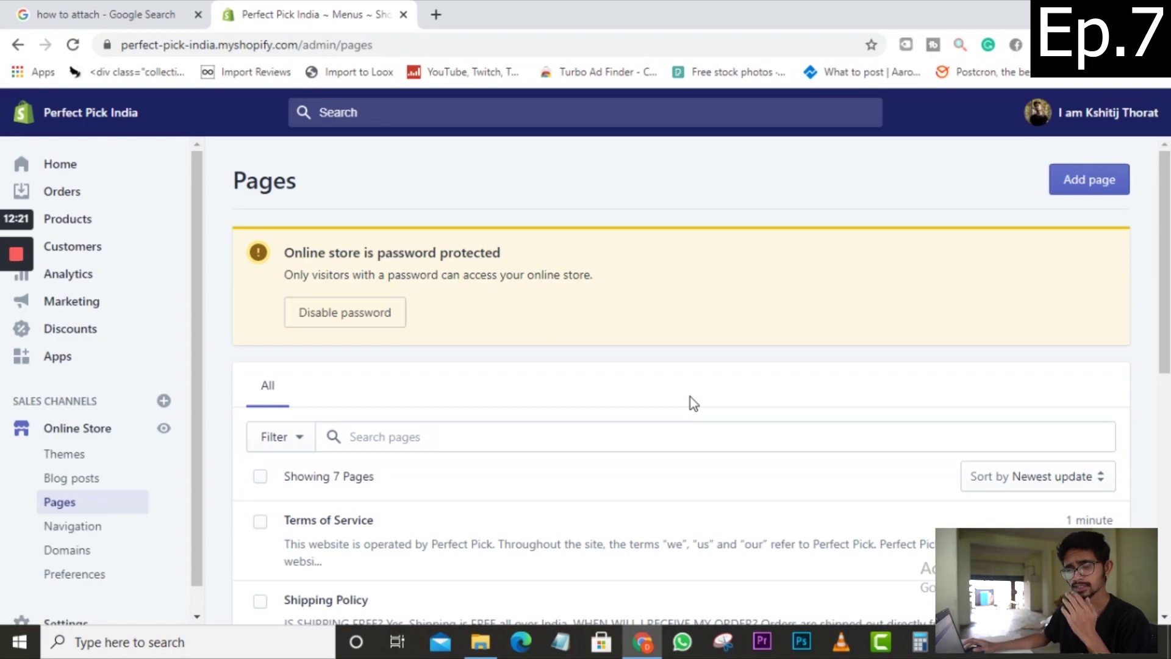
{"action": "scroll", "coordinate": [667, 386], "scroll_direction": "down", "scroll_amount": 5}
{"action": "scroll", "coordinate": [647, 401], "scroll_direction": "down", "scroll_amount": 2}
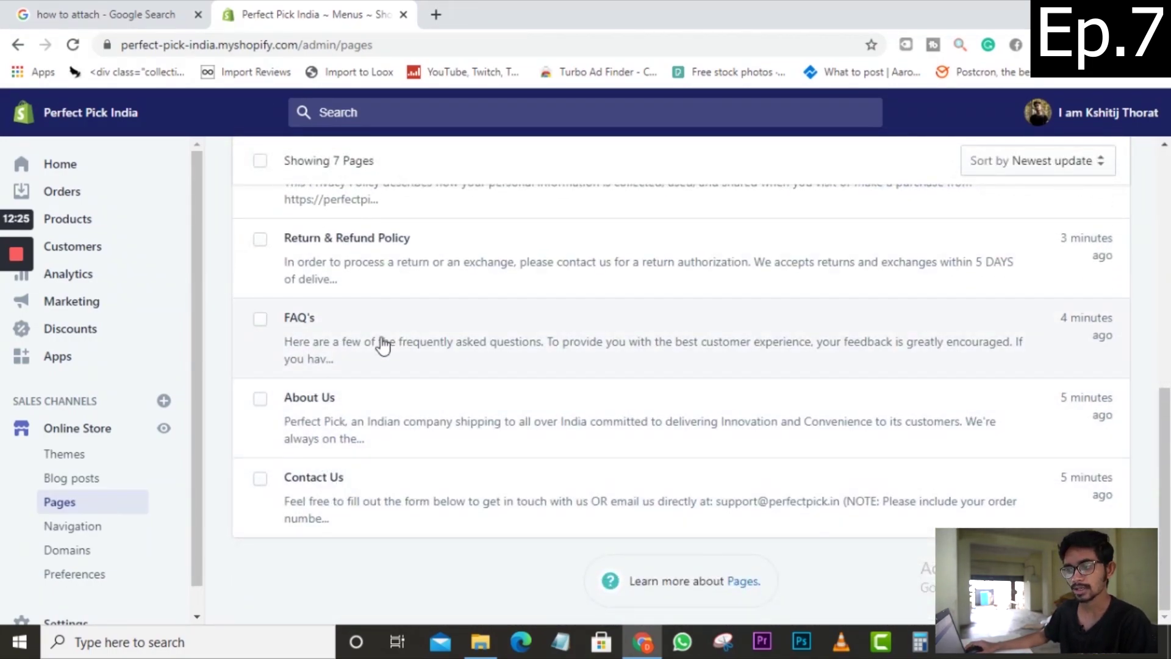
{"action": "scroll", "coordinate": [390, 379], "scroll_direction": "up", "scroll_amount": 4}
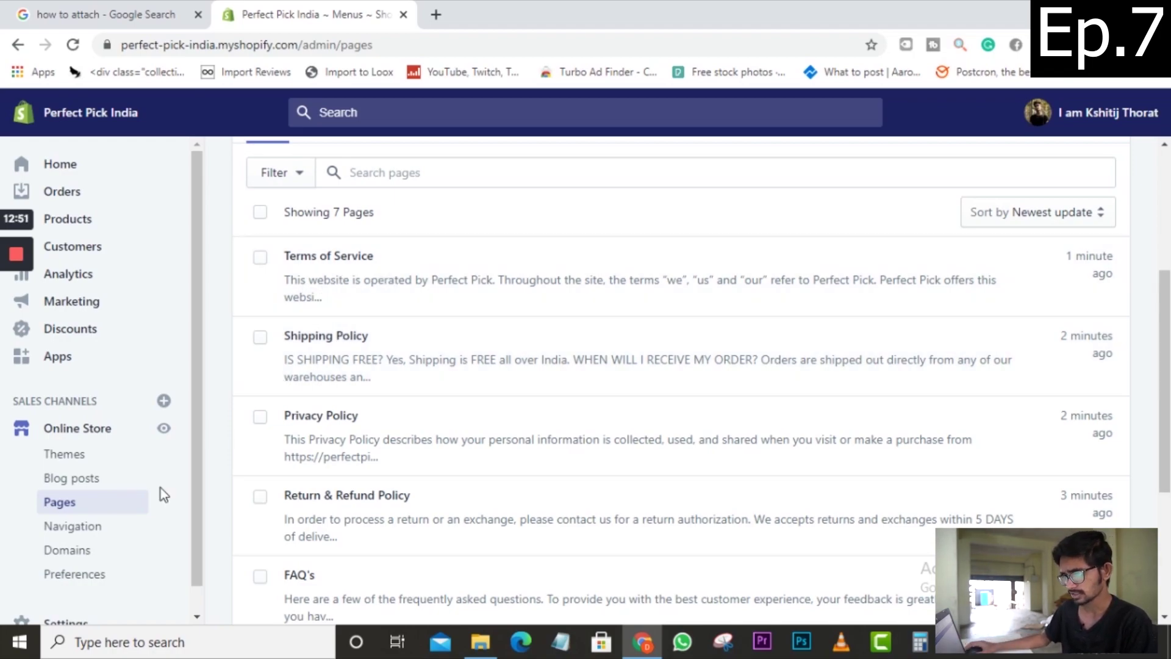
Step: Go to the online store's navigation settings and open the footer menu for editing
{"action": "scroll", "coordinate": [160, 488], "scroll_direction": "down", "scroll_amount": 1}
{"action": "scroll", "coordinate": [395, 305], "scroll_direction": "down", "scroll_amount": 4}
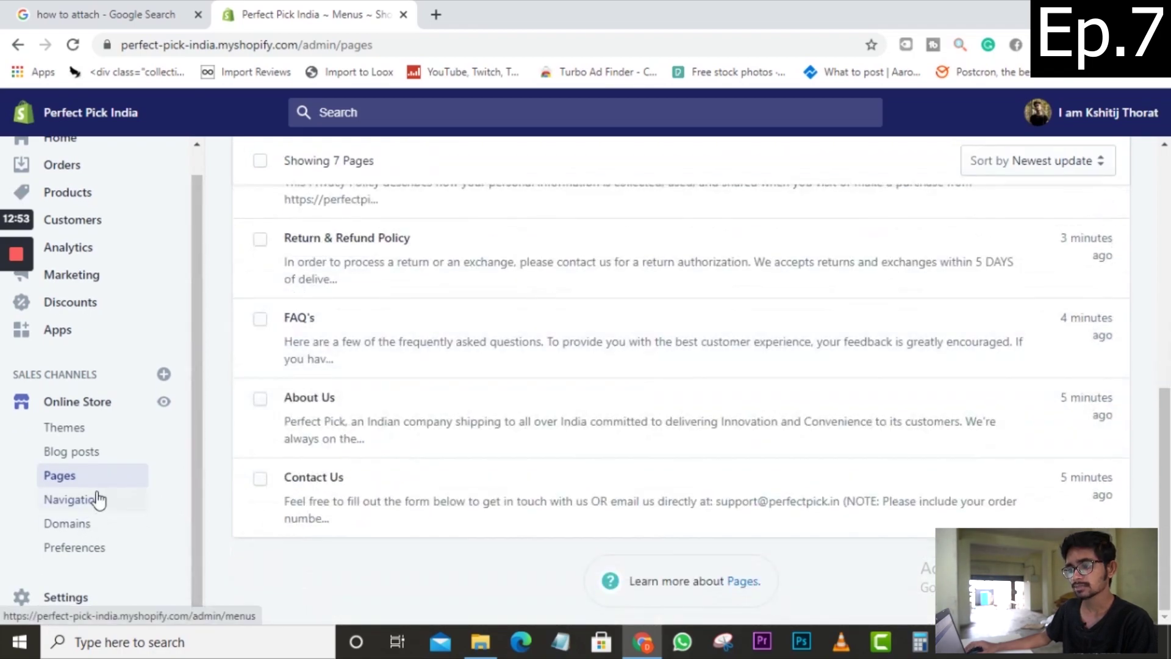
{"action": "left_click", "coordinate": [91, 496]}
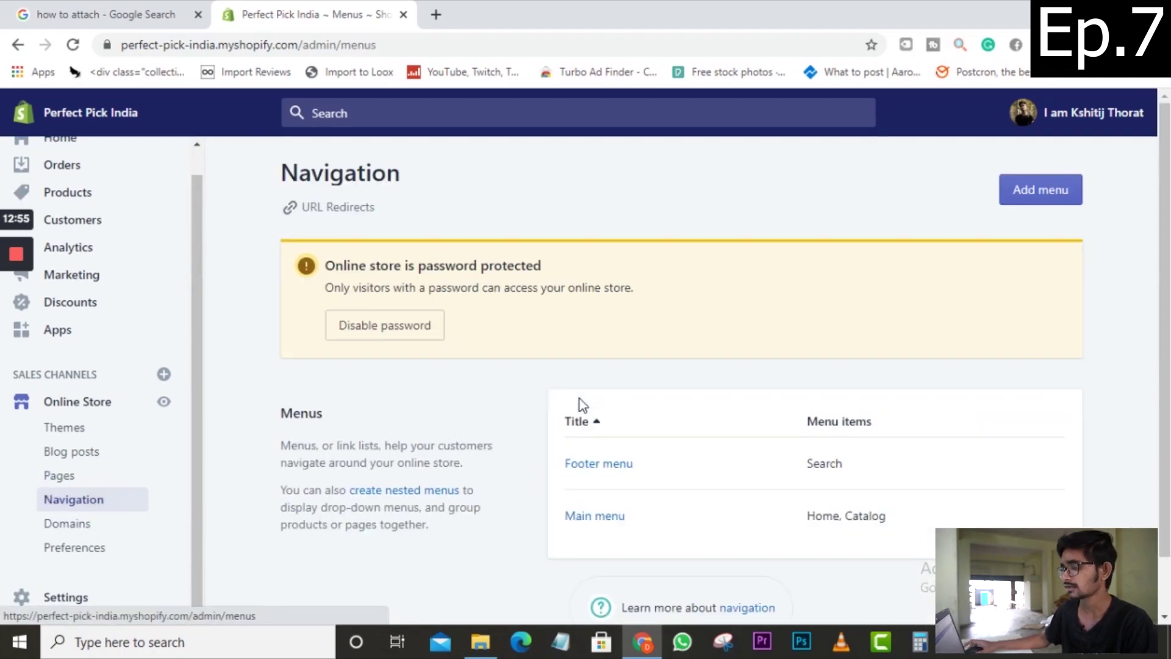
{"action": "scroll", "coordinate": [579, 399], "scroll_direction": "down", "scroll_amount": 1}
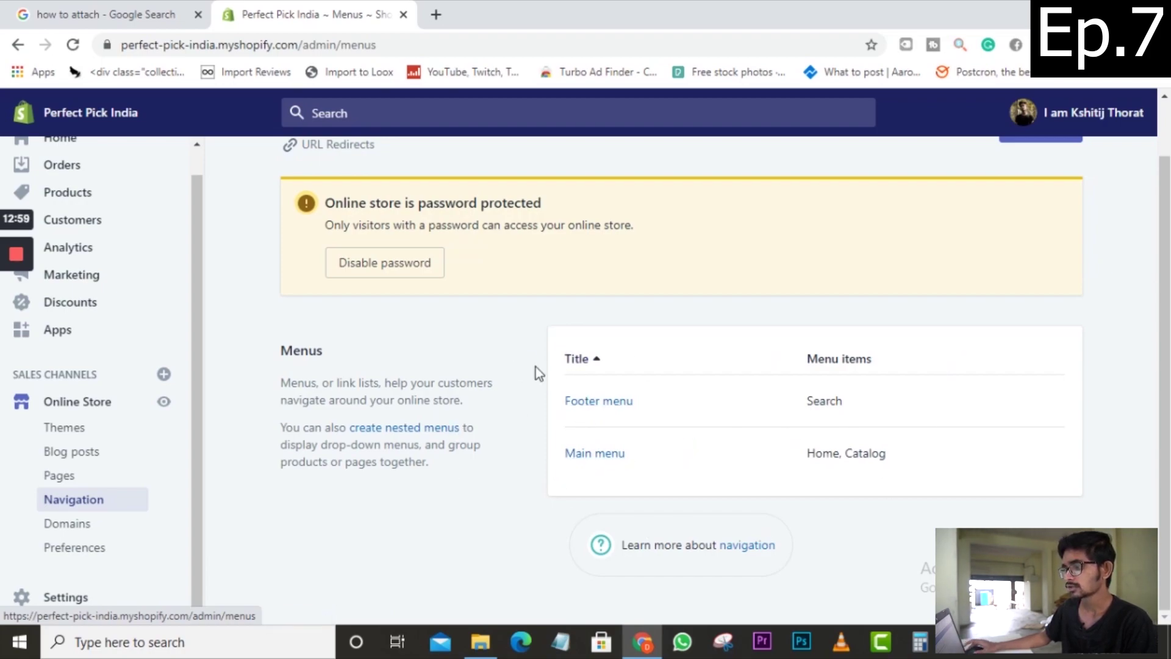
{"action": "left_click", "coordinate": [601, 400]}
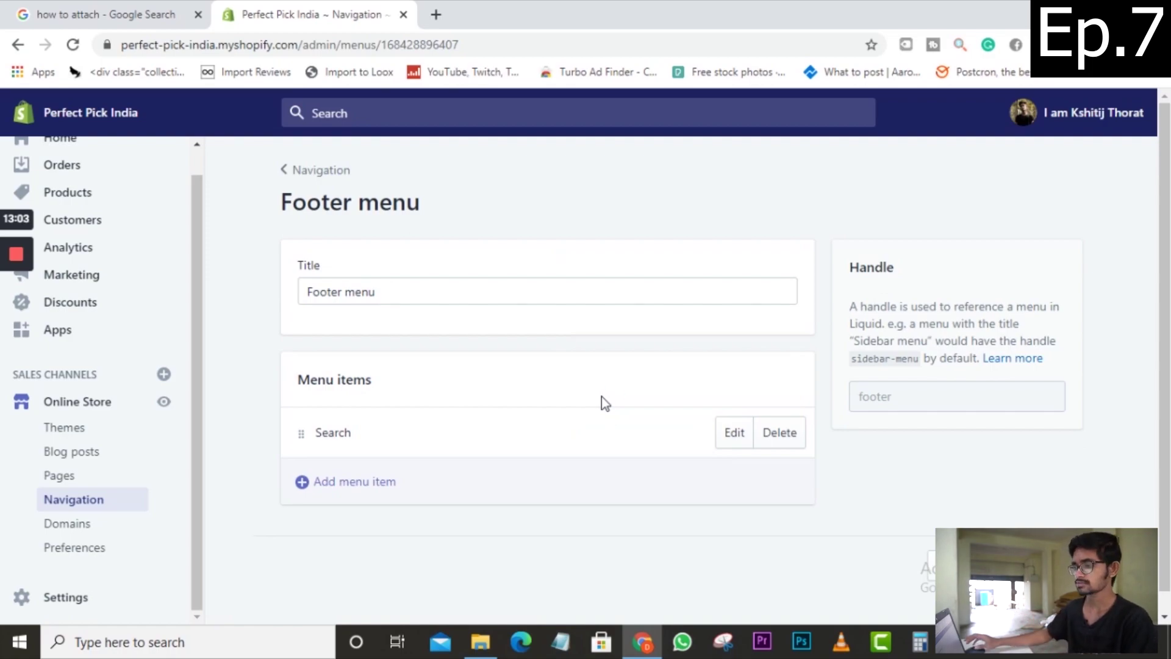
Step: Change the footer menu's title to "Useful Links"
{"action": "scroll", "coordinate": [577, 402], "scroll_direction": "down", "scroll_amount": 1}
{"action": "left_click", "coordinate": [151, 8]}
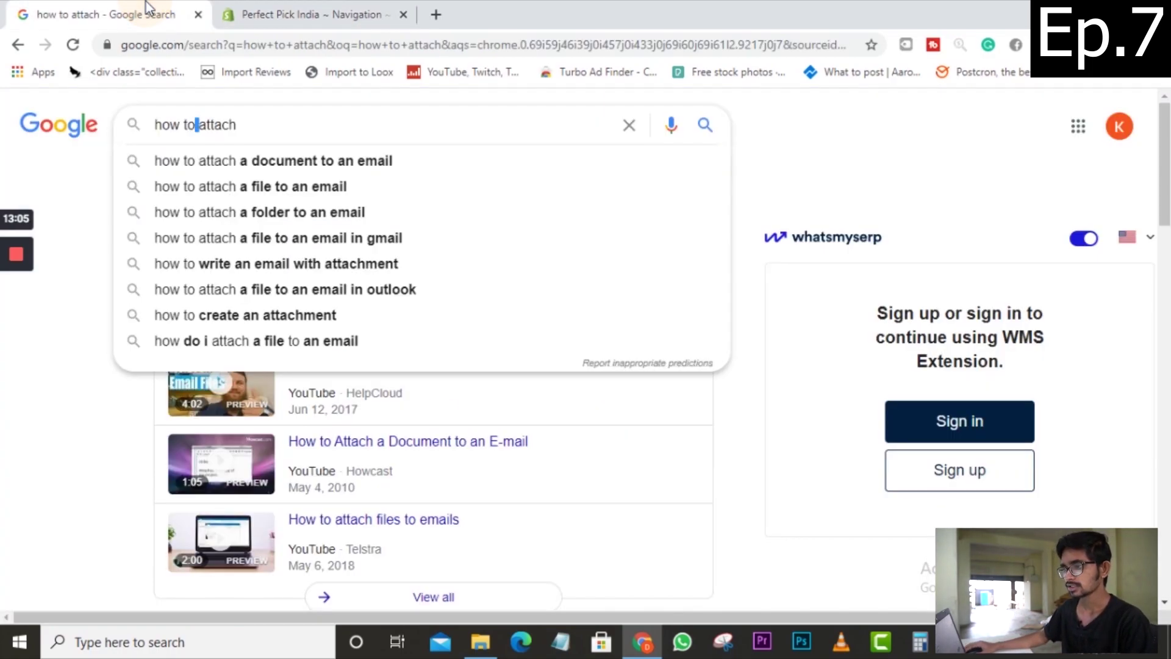
{"action": "left_click", "coordinate": [315, 13]}
{"action": "left_click", "coordinate": [400, 262]}
{"action": "key", "text": "ctrl+a"}
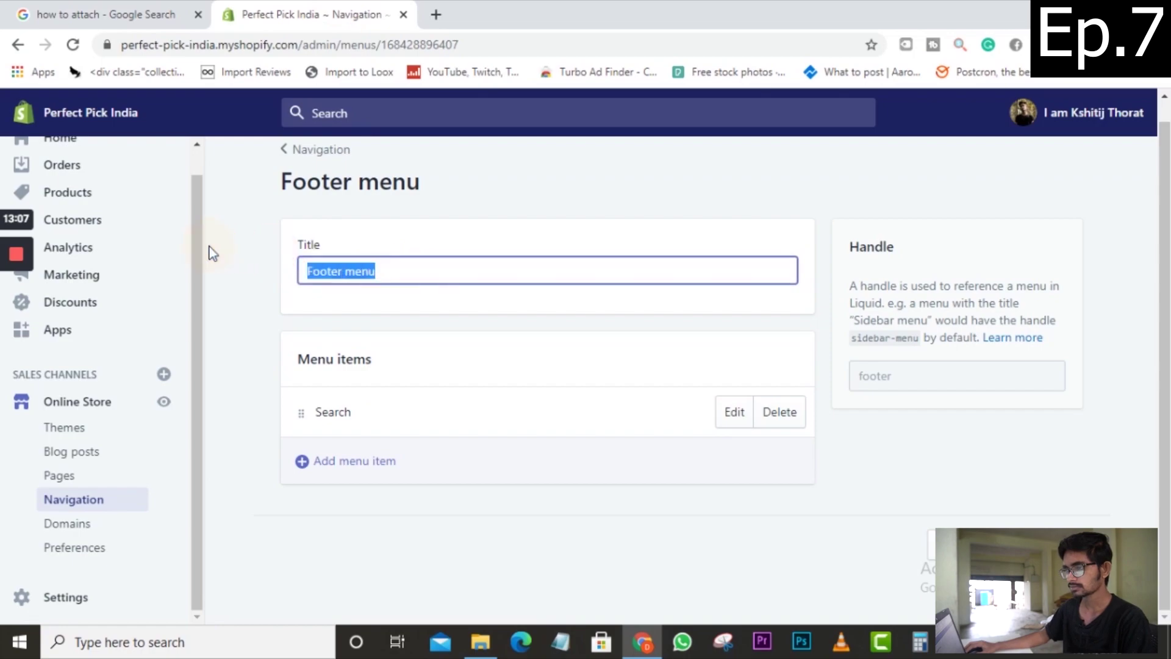
{"action": "type", "text": "Useful"}
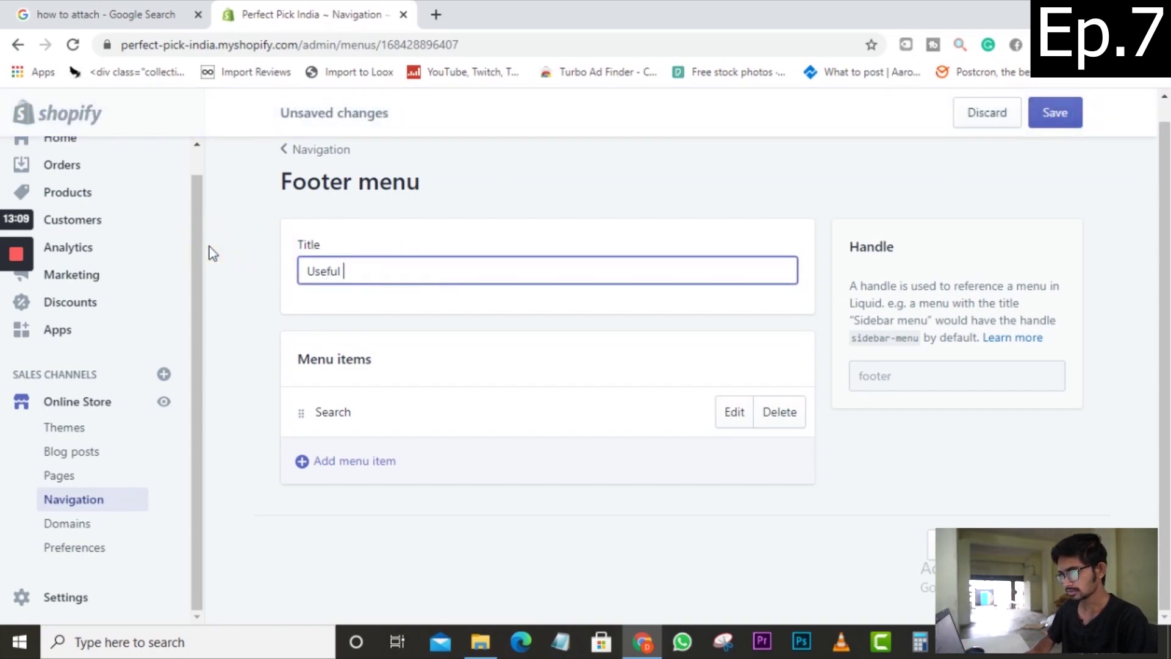
{"action": "type", "text": " Links"}
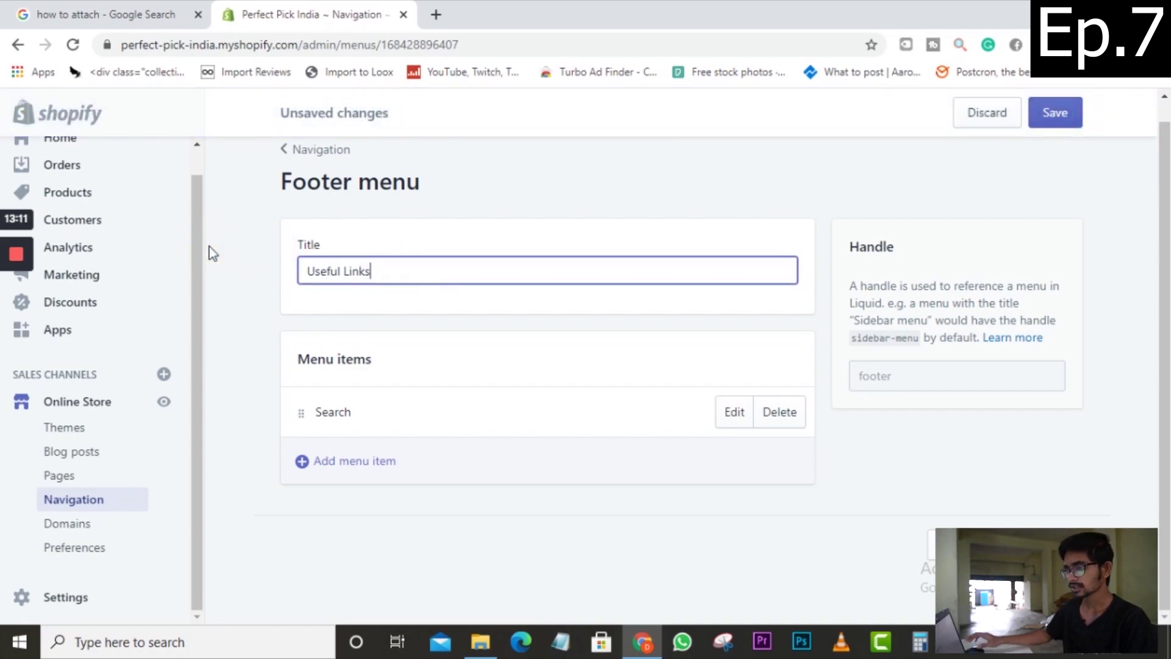
Step: Change the Search menu item's name to "About Us" and link it to the About Us page
{"action": "left_click", "coordinate": [552, 181]}
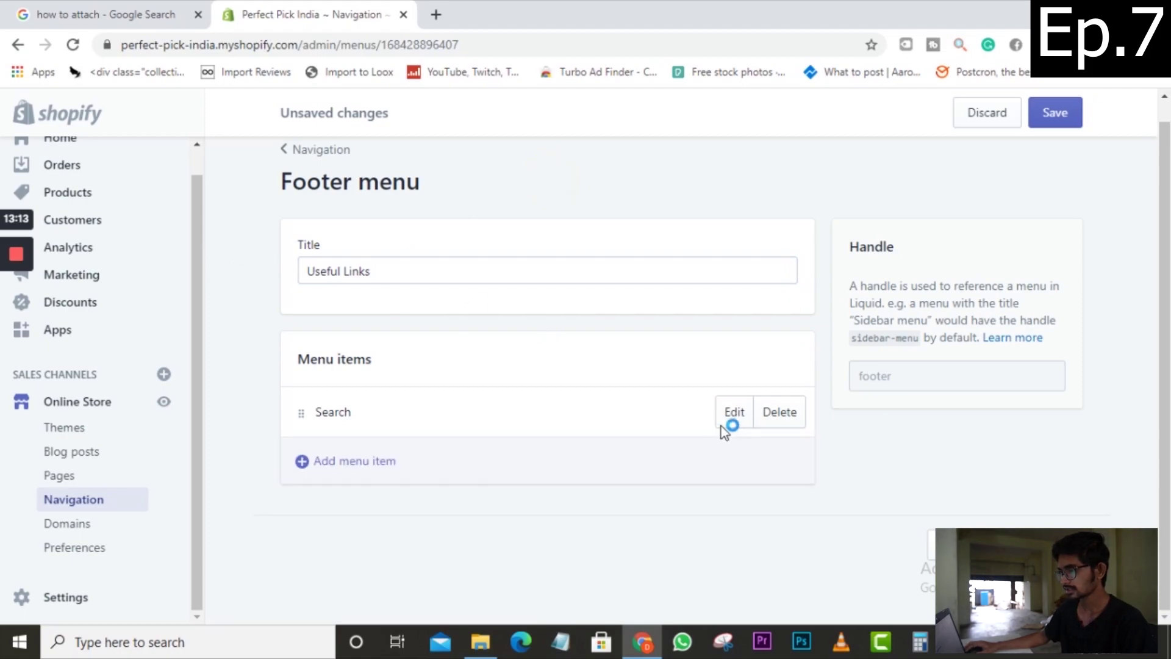
{"action": "left_click", "coordinate": [737, 412]}
{"action": "left_click", "coordinate": [389, 356]}
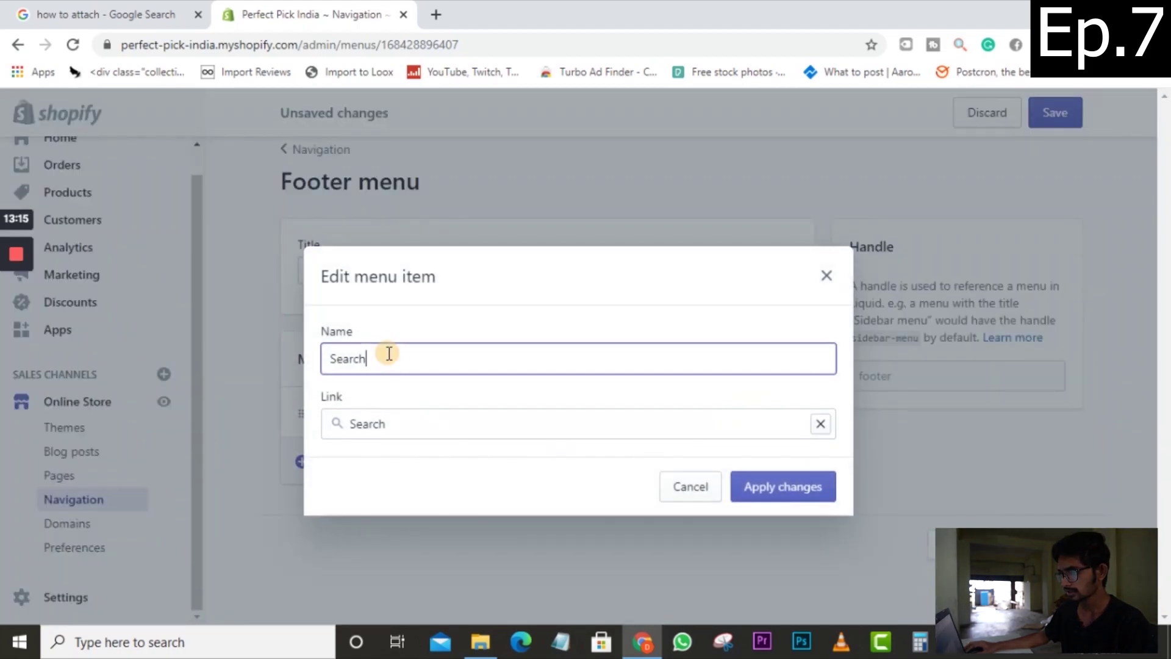
{"action": "key", "text": "ctrl+a"}
{"action": "type", "text": "About"}
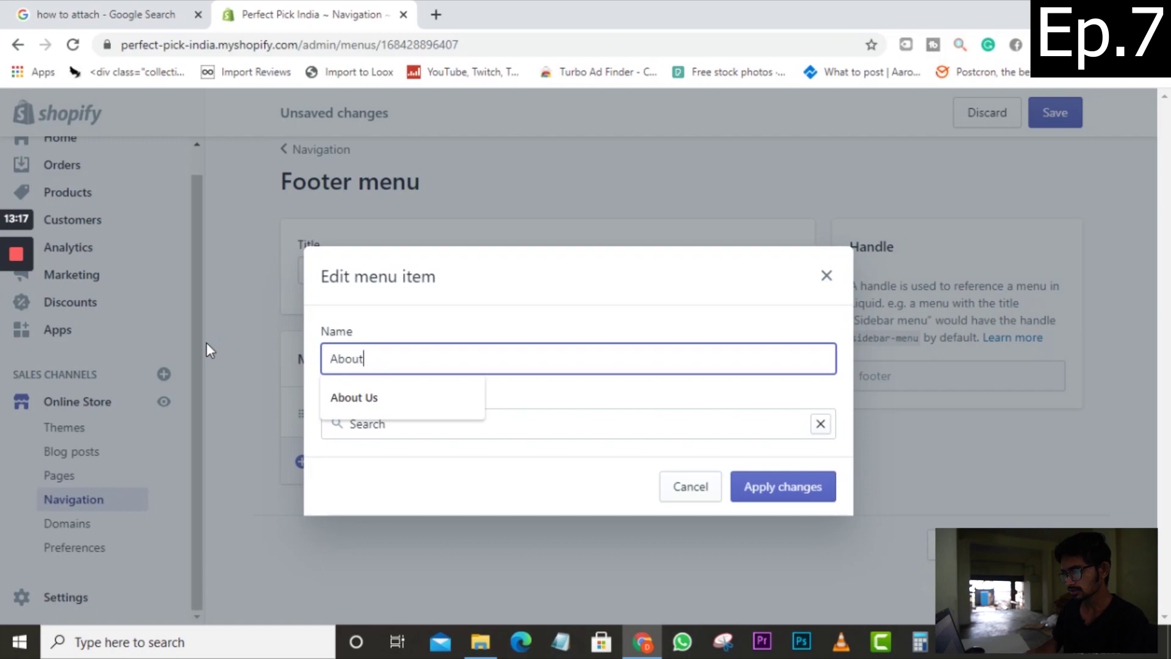
{"action": "type", "text": " Us"}
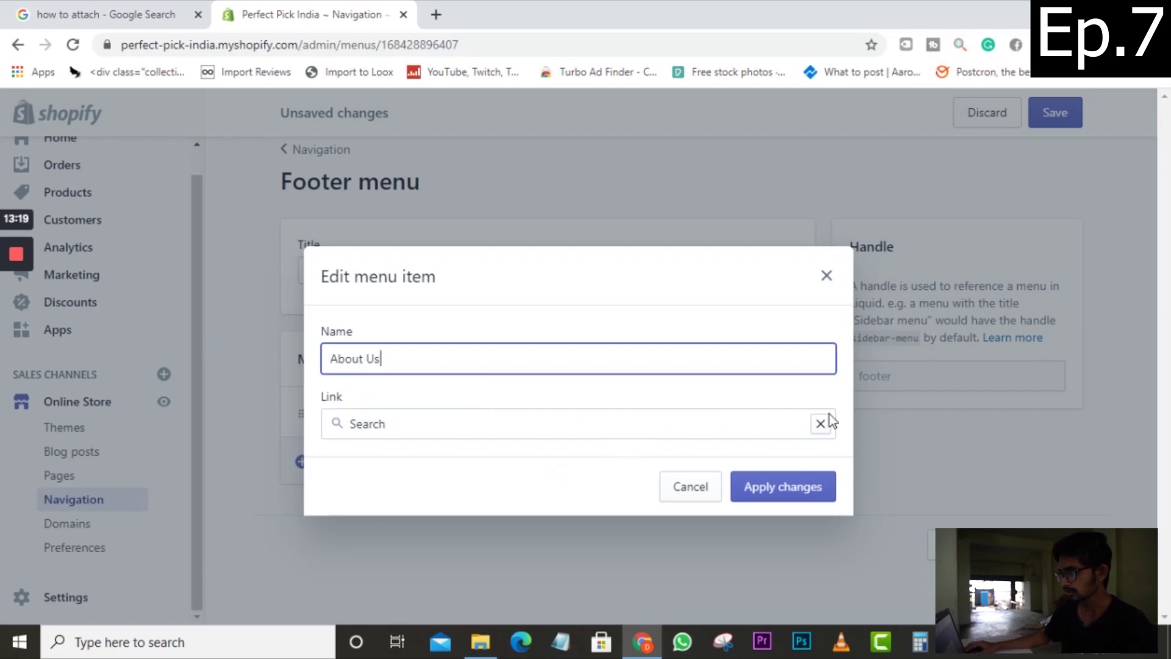
{"action": "left_click", "coordinate": [818, 425]}
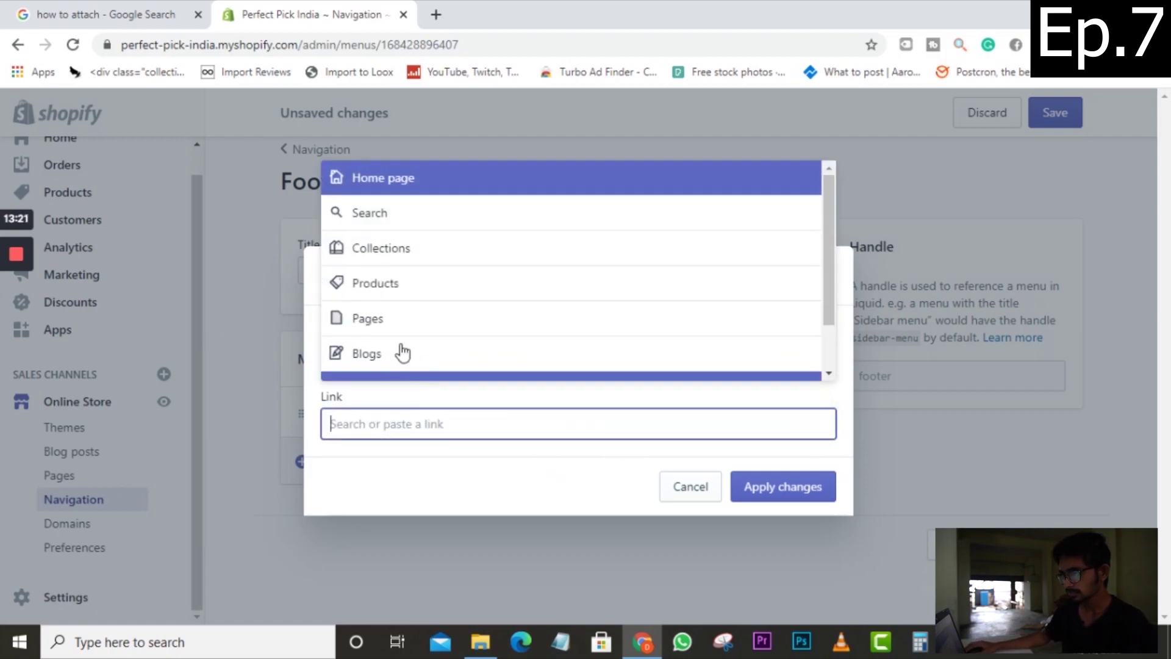
{"action": "left_click", "coordinate": [374, 316]}
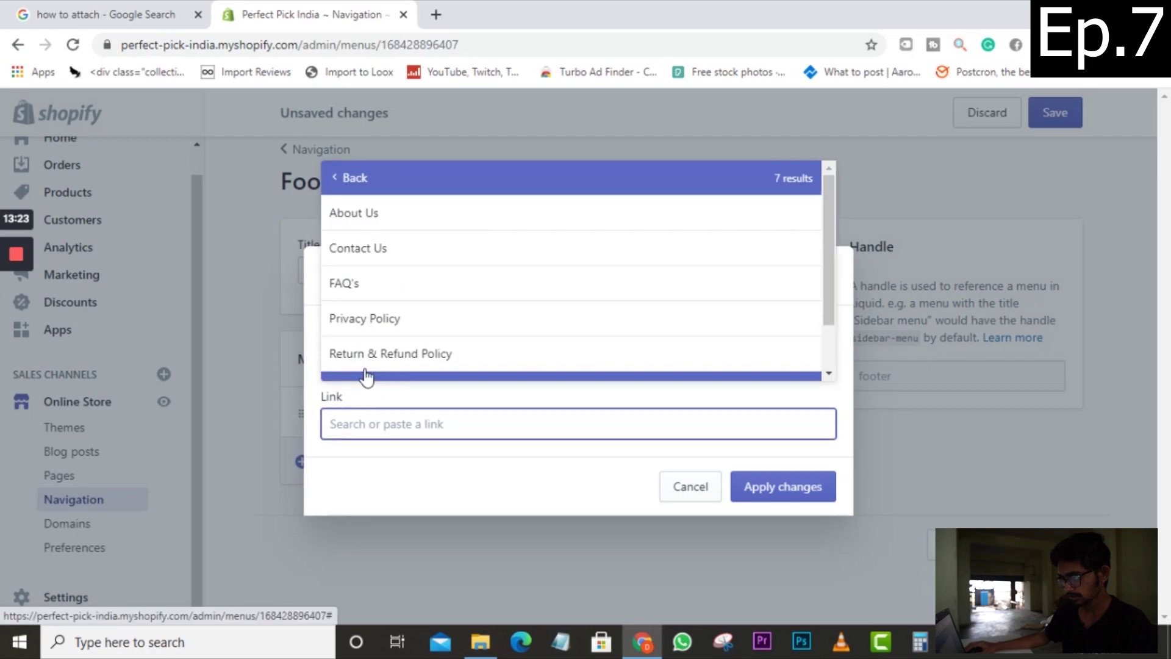
{"action": "left_click", "coordinate": [358, 213]}
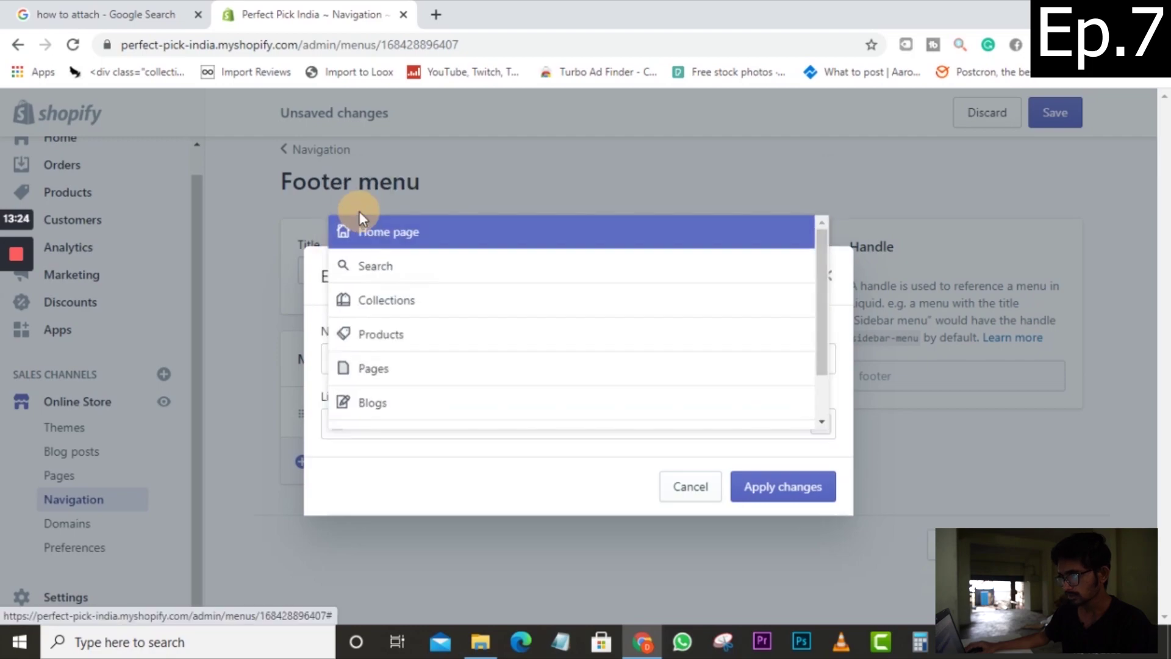
{"action": "left_click", "coordinate": [777, 489]}
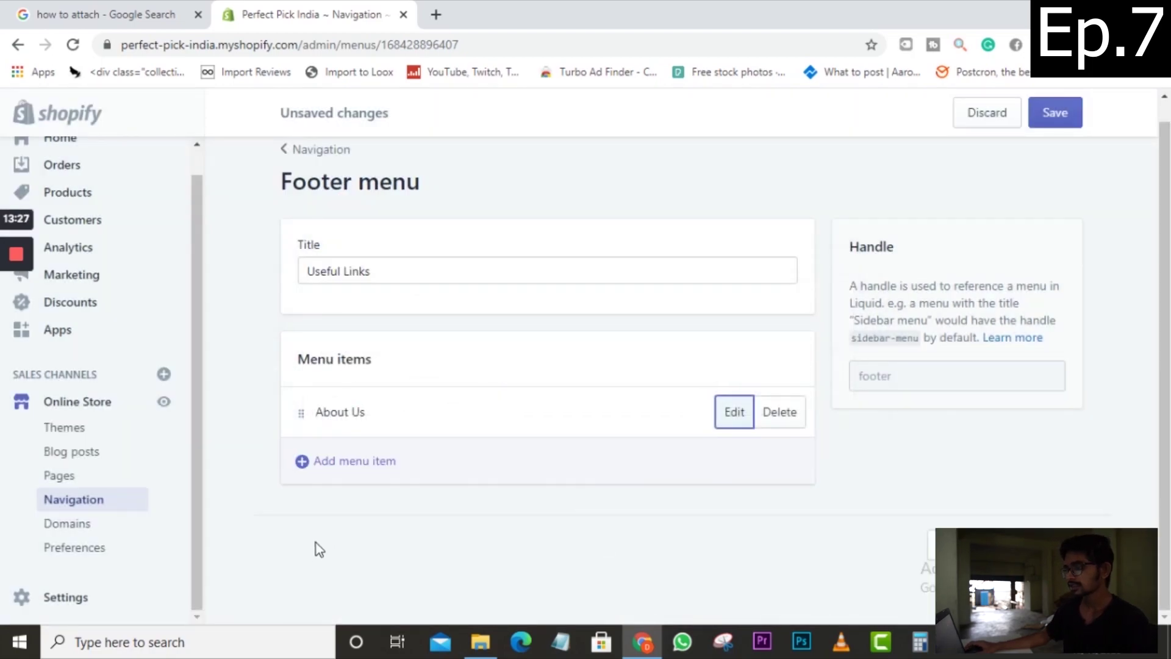
Step: Add a footer menu item named "Return & Refund Policy" that links to the Return & Refund Policy page
{"action": "left_click", "coordinate": [382, 467]}
{"action": "left_click", "coordinate": [332, 465]}
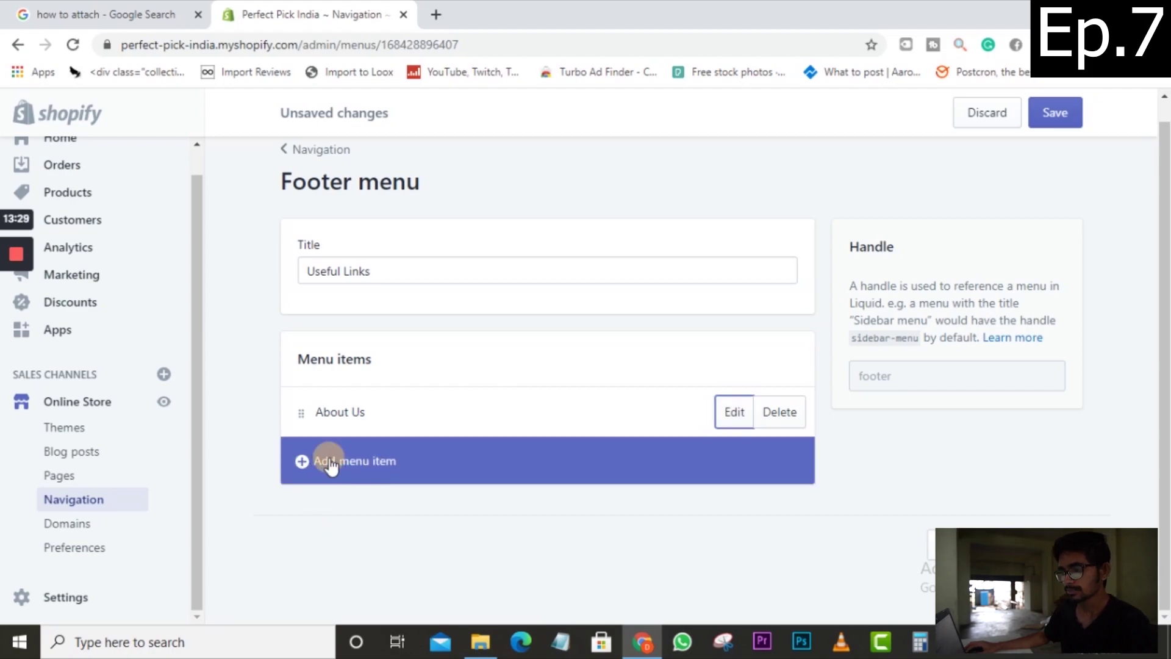
{"action": "left_click", "coordinate": [374, 358]}
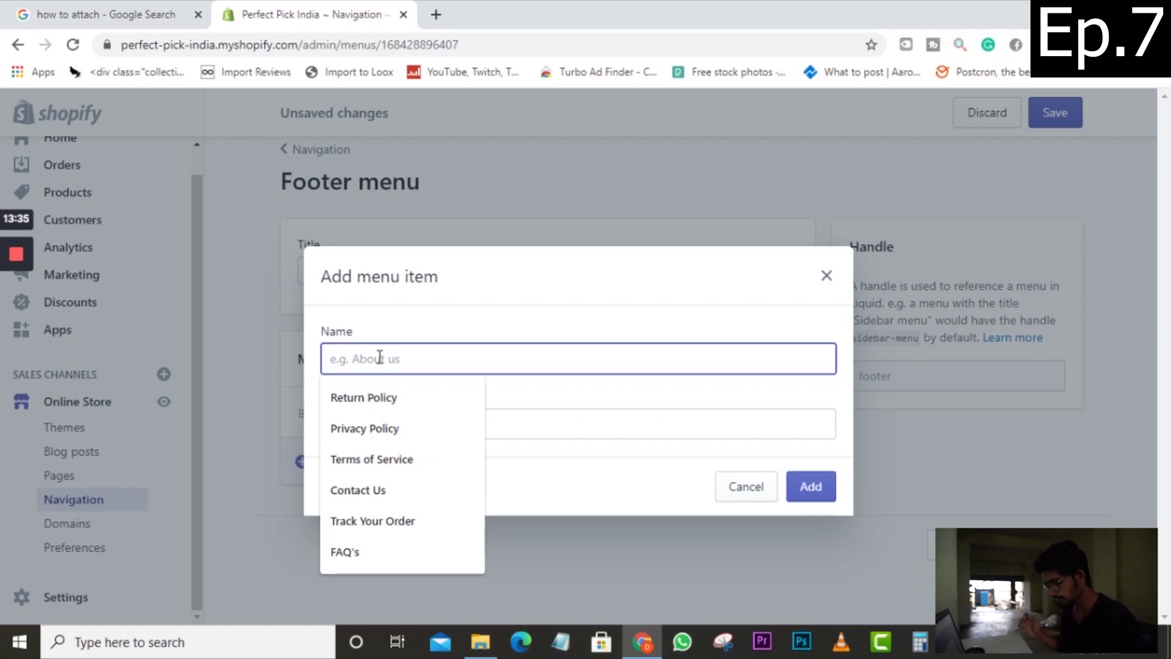
{"action": "type", "text": "Re"}
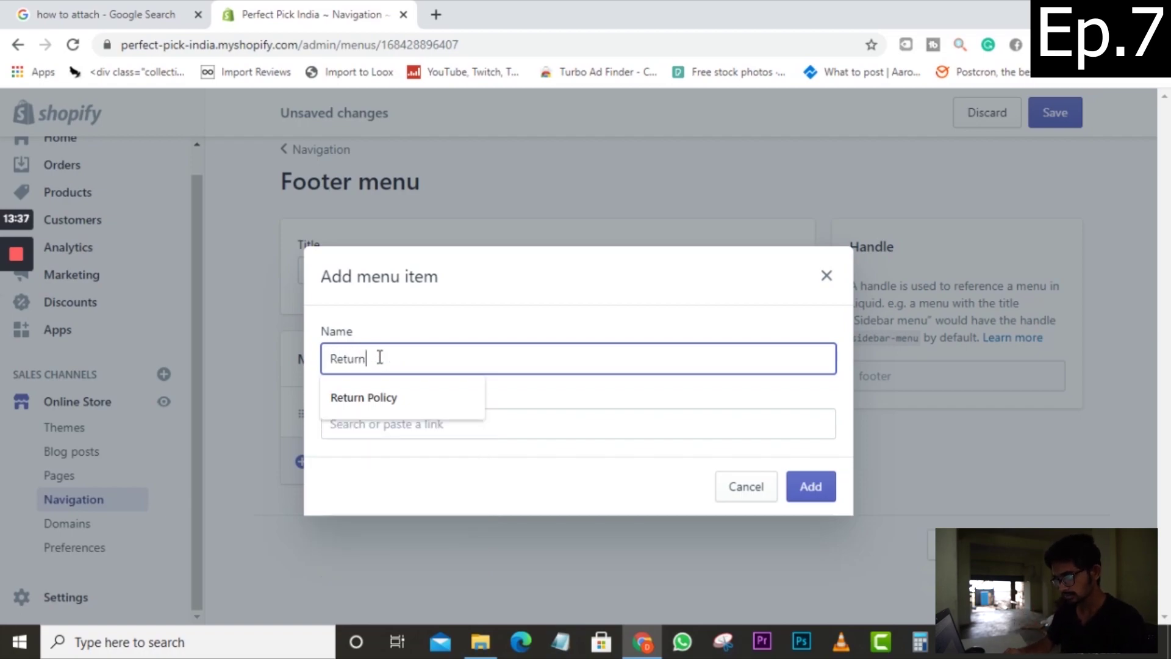
{"action": "type", "text": "turn "}
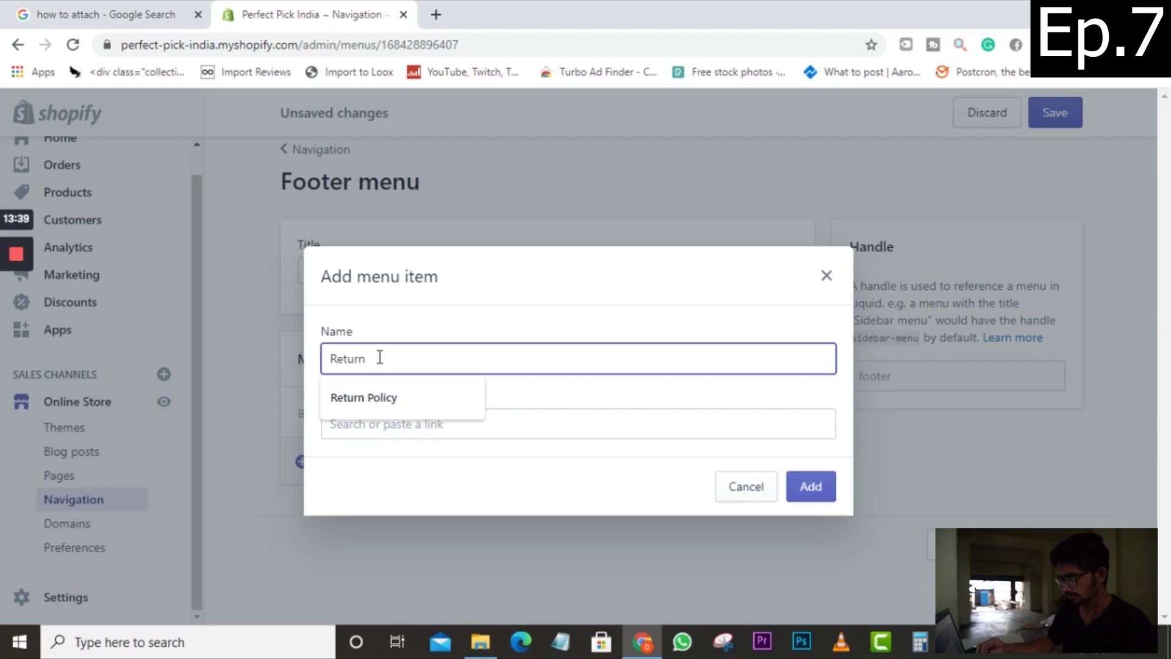
{"action": "type", "text": "& Refund Policy"}
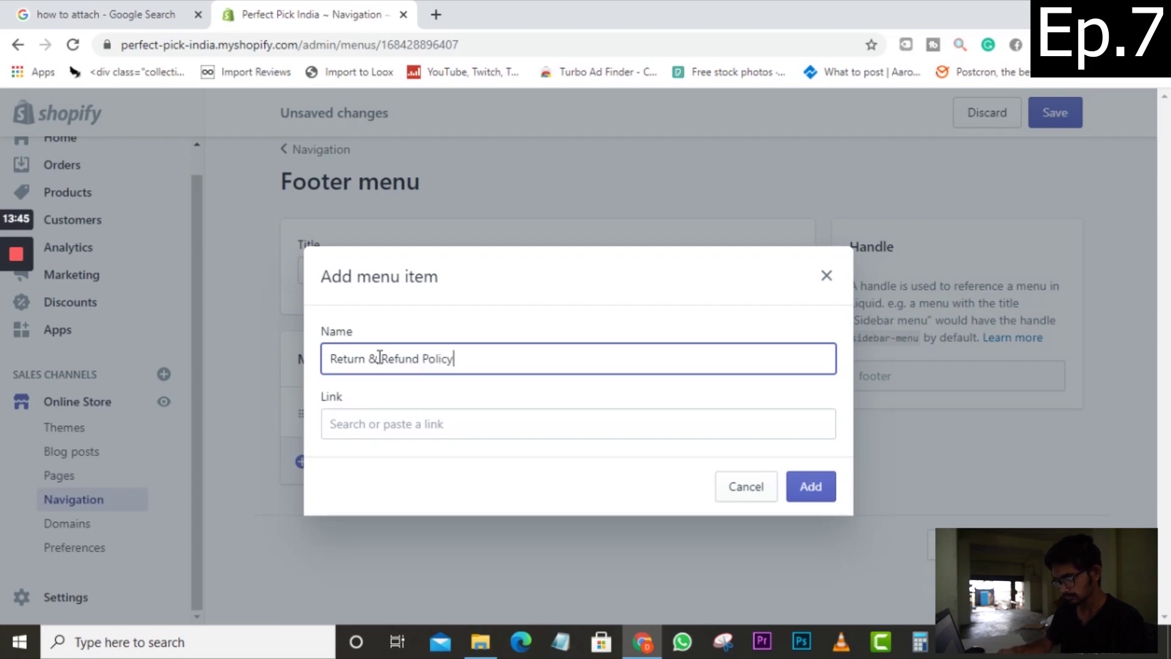
{"action": "left_click", "coordinate": [379, 421]}
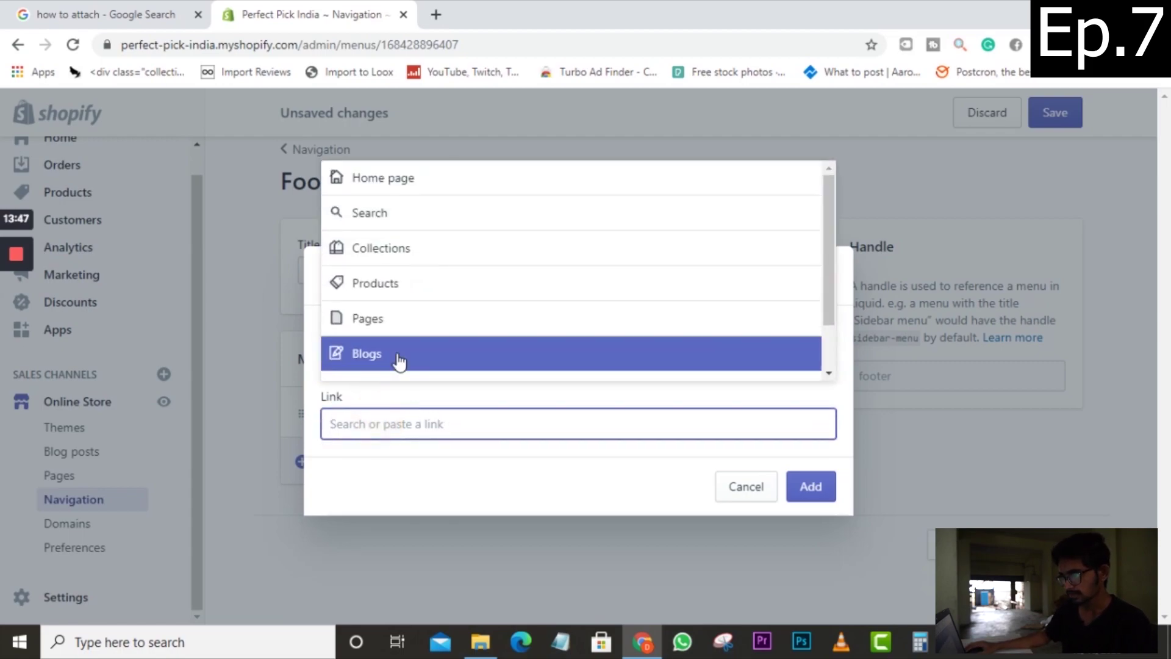
{"action": "left_click", "coordinate": [392, 318]}
{"action": "scroll", "coordinate": [407, 318], "scroll_direction": "down", "scroll_amount": 2}
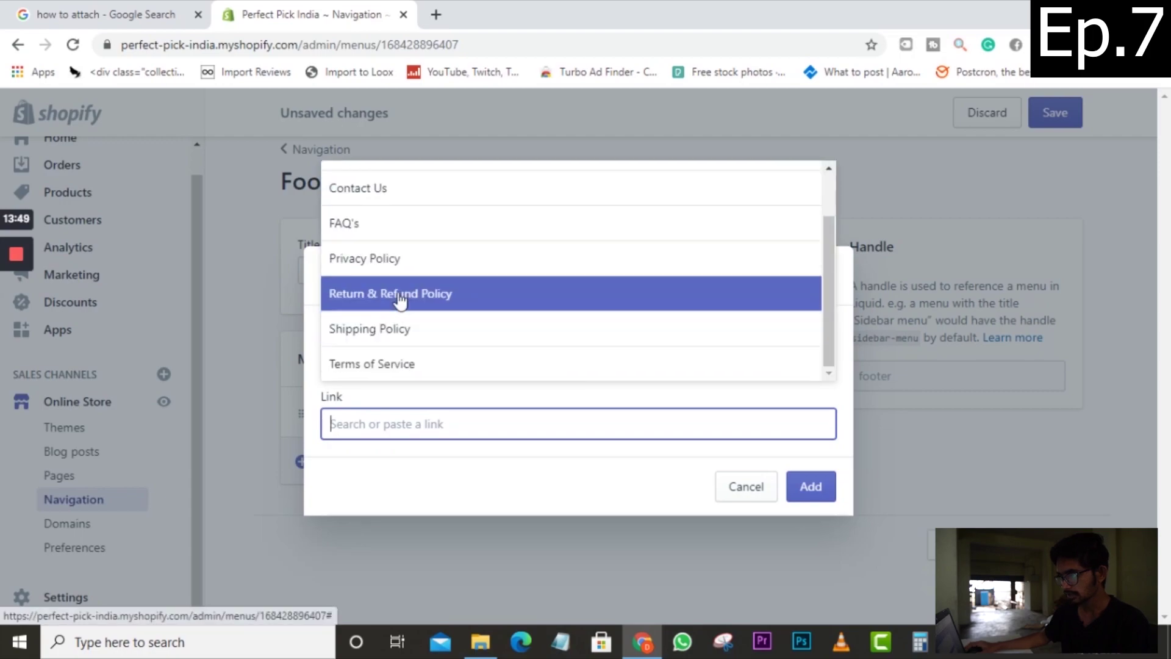
{"action": "left_click", "coordinate": [404, 299]}
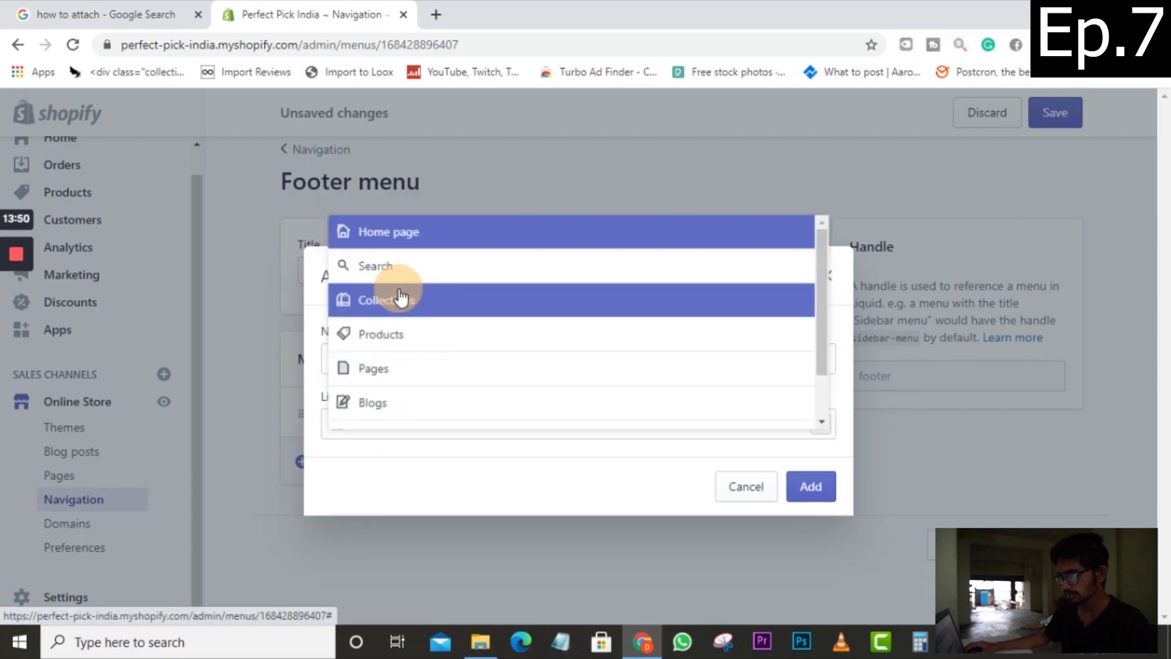
{"action": "left_click", "coordinate": [813, 486]}
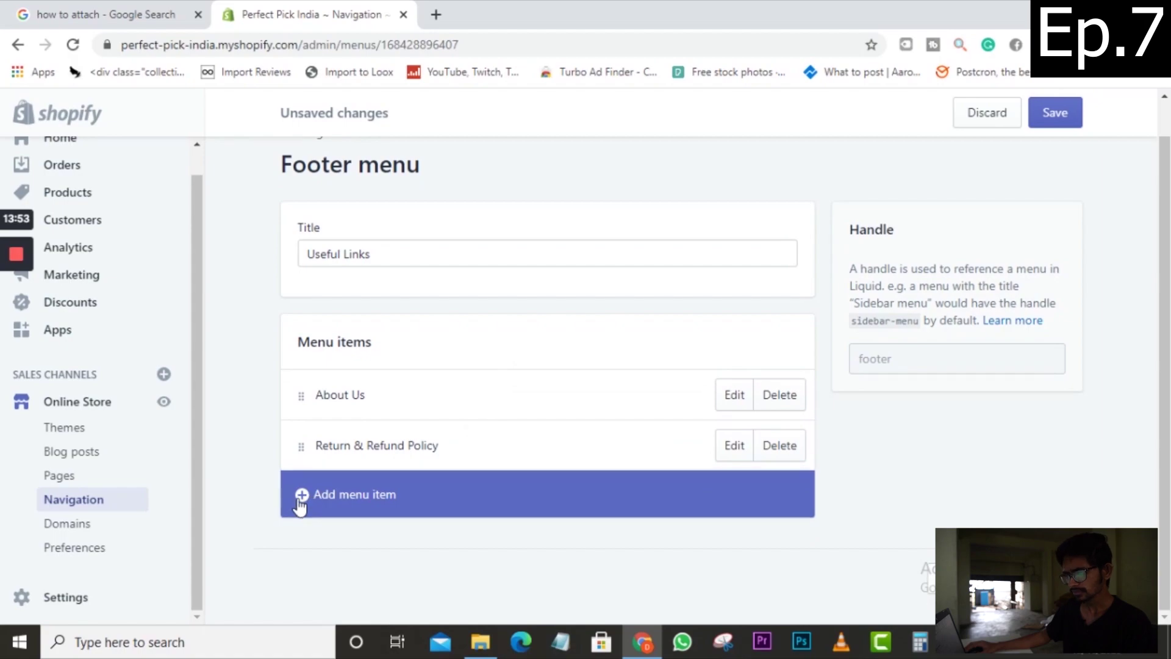
Step: Add a footer menu item named "Shipping Policy" that links to the Shipping Policy page
{"action": "left_click", "coordinate": [301, 496]}
{"action": "left_click", "coordinate": [389, 359]}
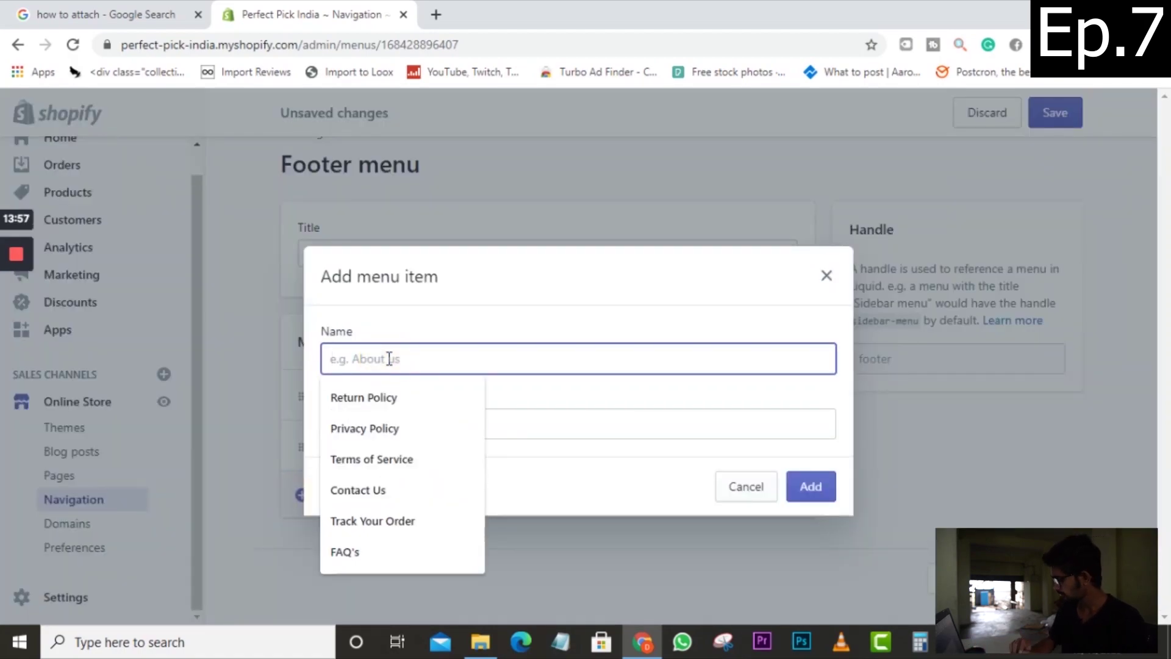
{"action": "type", "text": "Sh"}
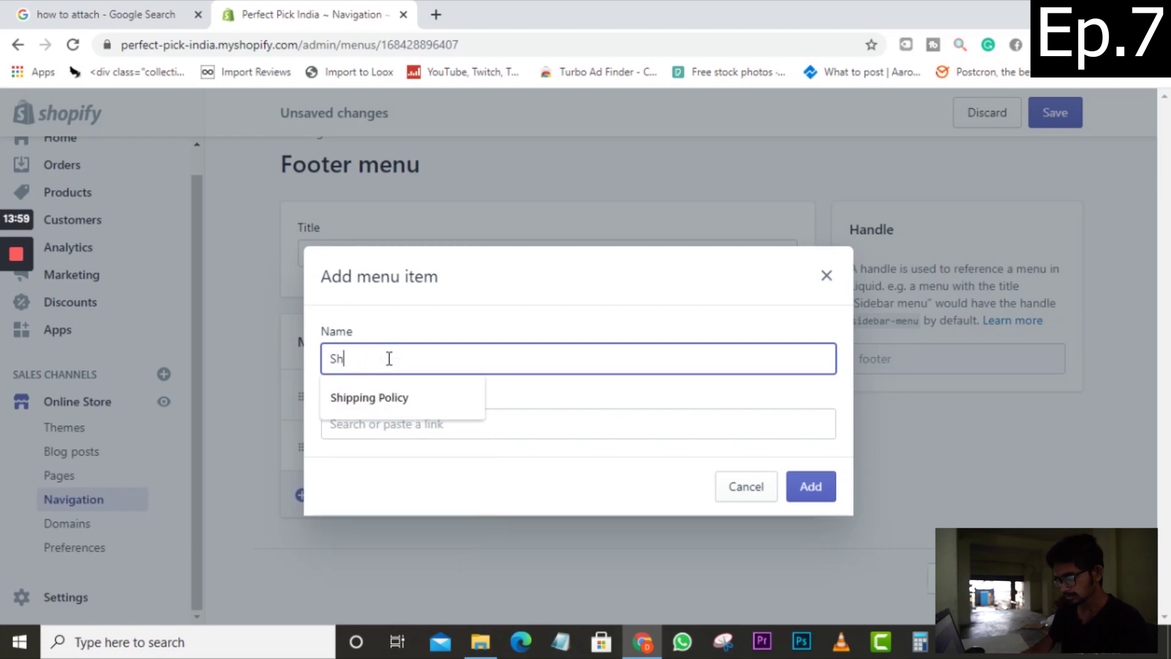
{"action": "type", "text": "ipping "}
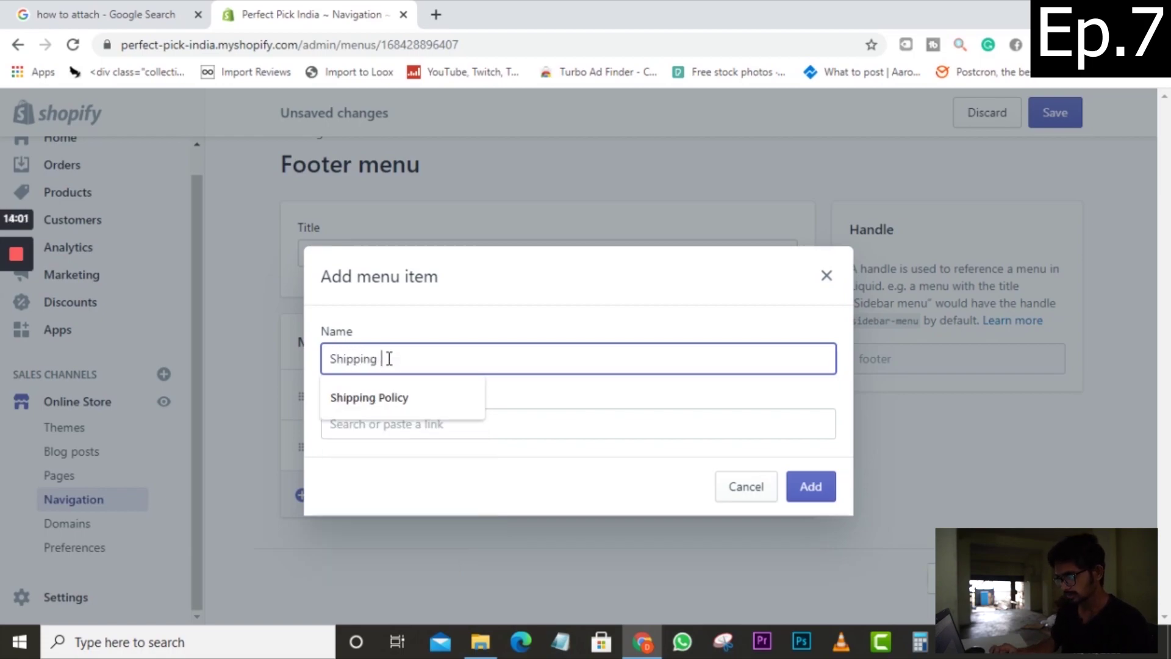
{"action": "type", "text": "Policy"}
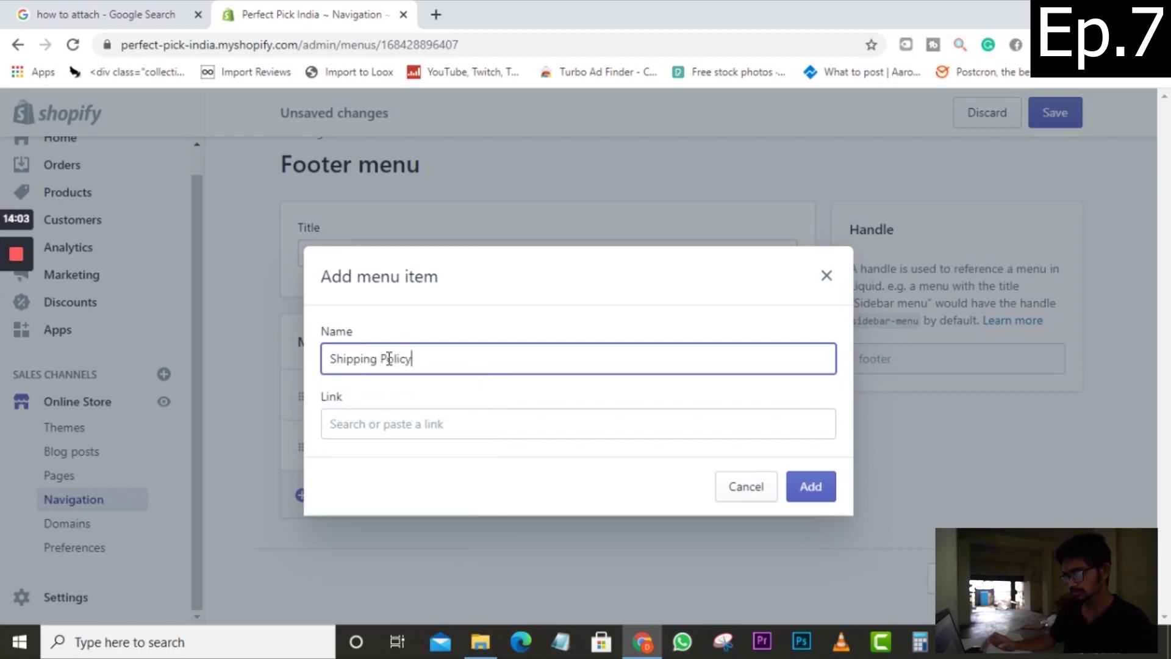
{"action": "left_click", "coordinate": [420, 416]}
{"action": "left_click", "coordinate": [389, 325]}
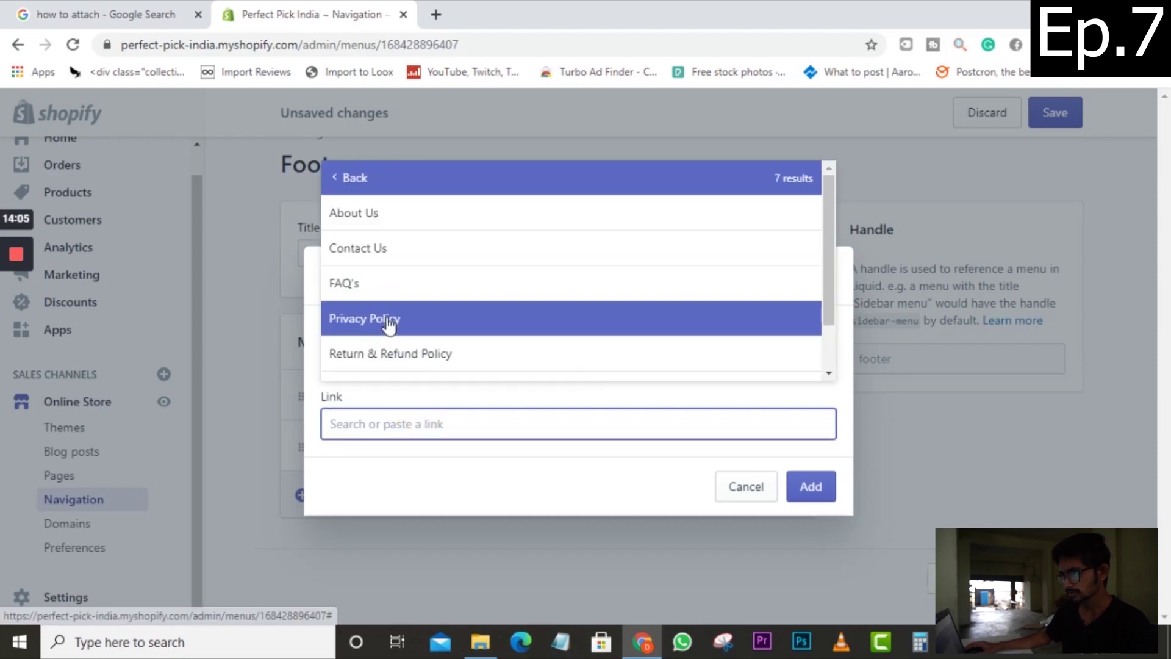
{"action": "scroll", "coordinate": [387, 327], "scroll_direction": "down", "scroll_amount": 1}
{"action": "left_click", "coordinate": [382, 333]}
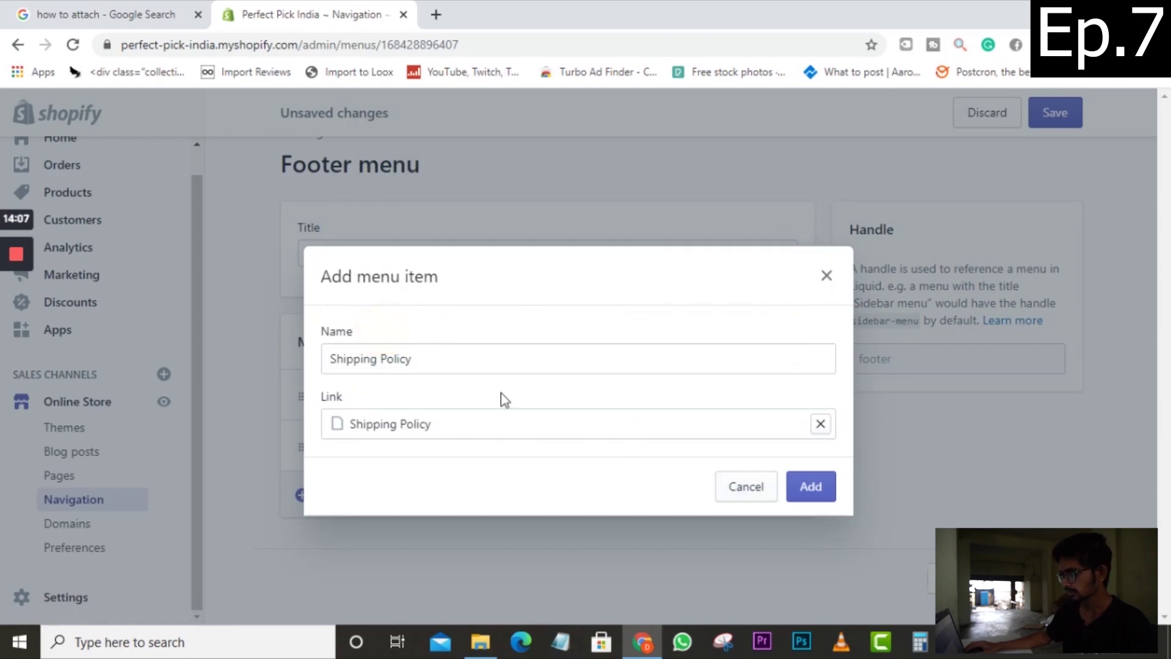
{"action": "left_click", "coordinate": [818, 488]}
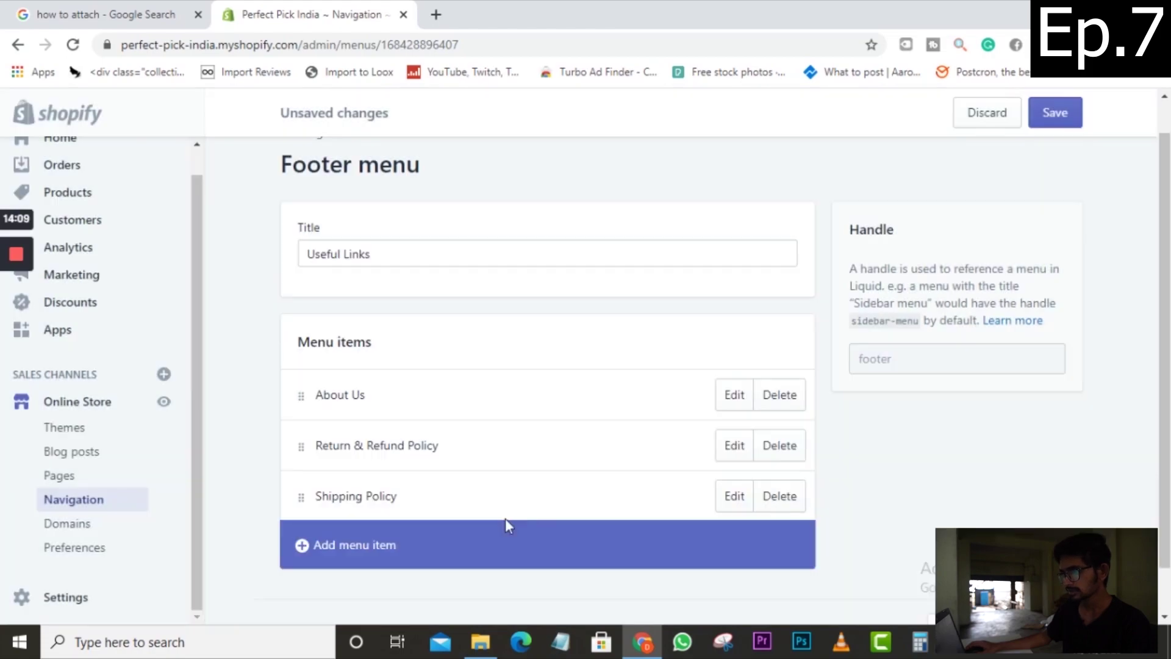
Step: Add a footer menu item named "Privacy Policy" that links to the Privacy Policy page
{"action": "left_click", "coordinate": [284, 493]}
{"action": "left_click", "coordinate": [391, 356]}
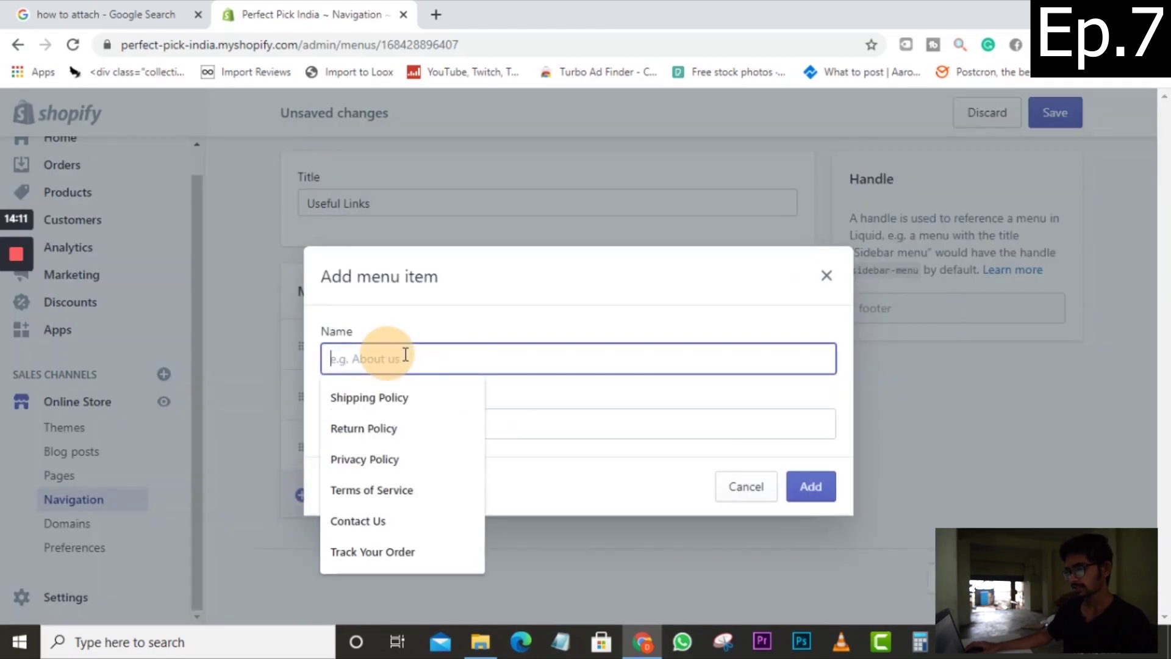
{"action": "type", "text": "Privacy"}
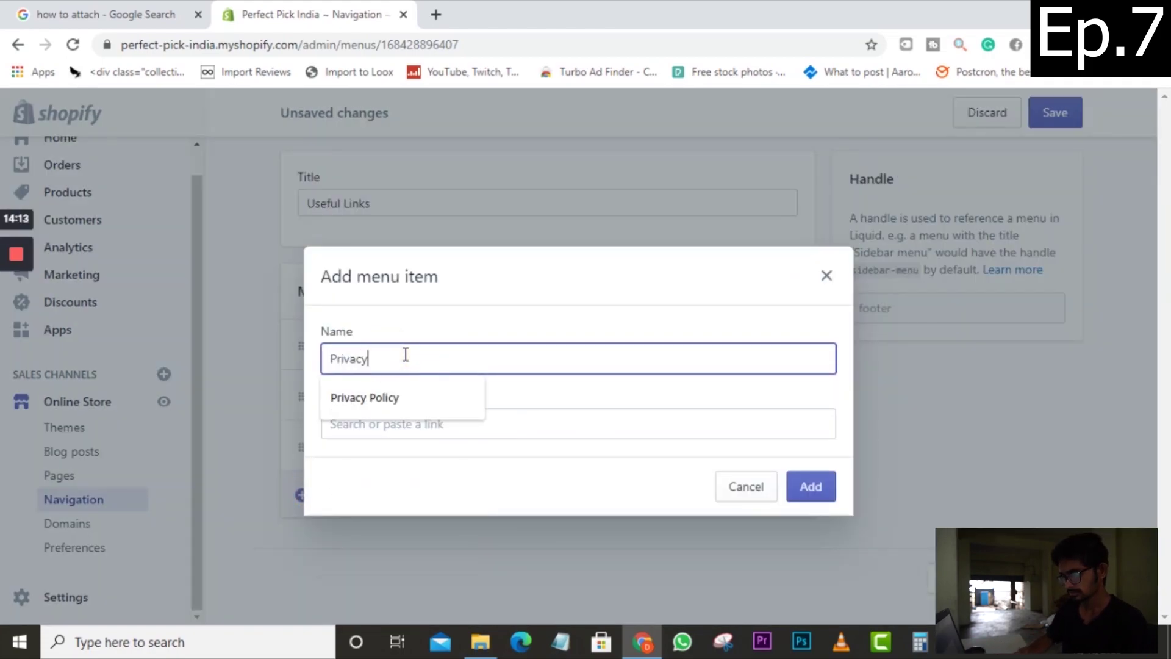
{"action": "type", "text": " Policy"}
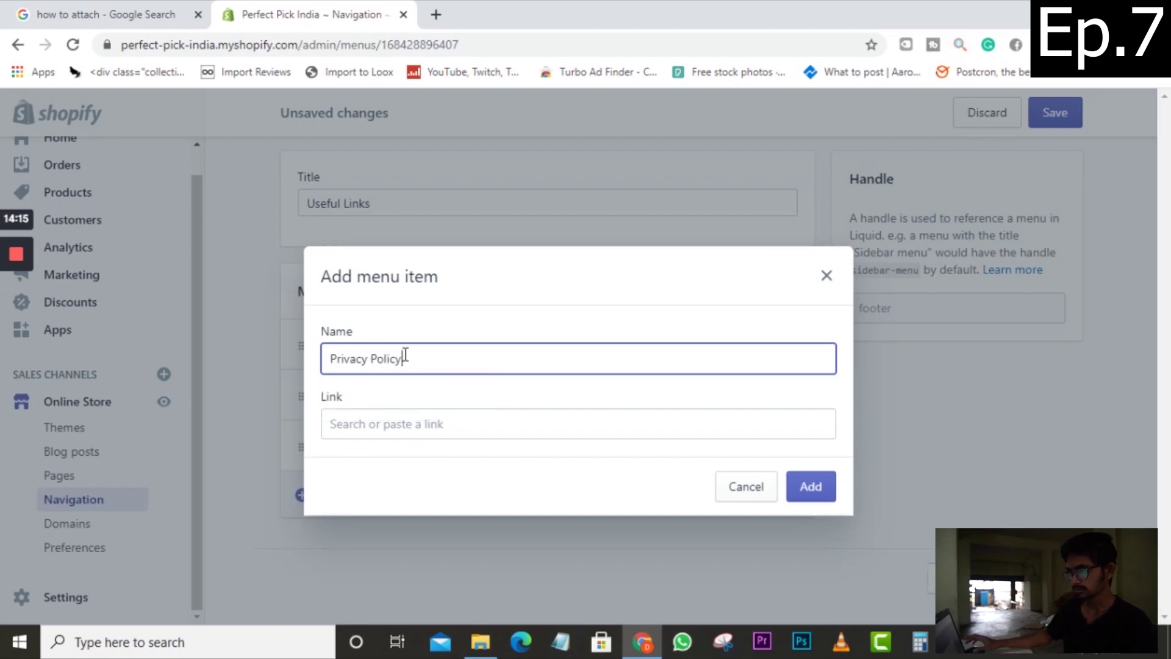
{"action": "left_click", "coordinate": [374, 421]}
{"action": "left_click", "coordinate": [412, 325]}
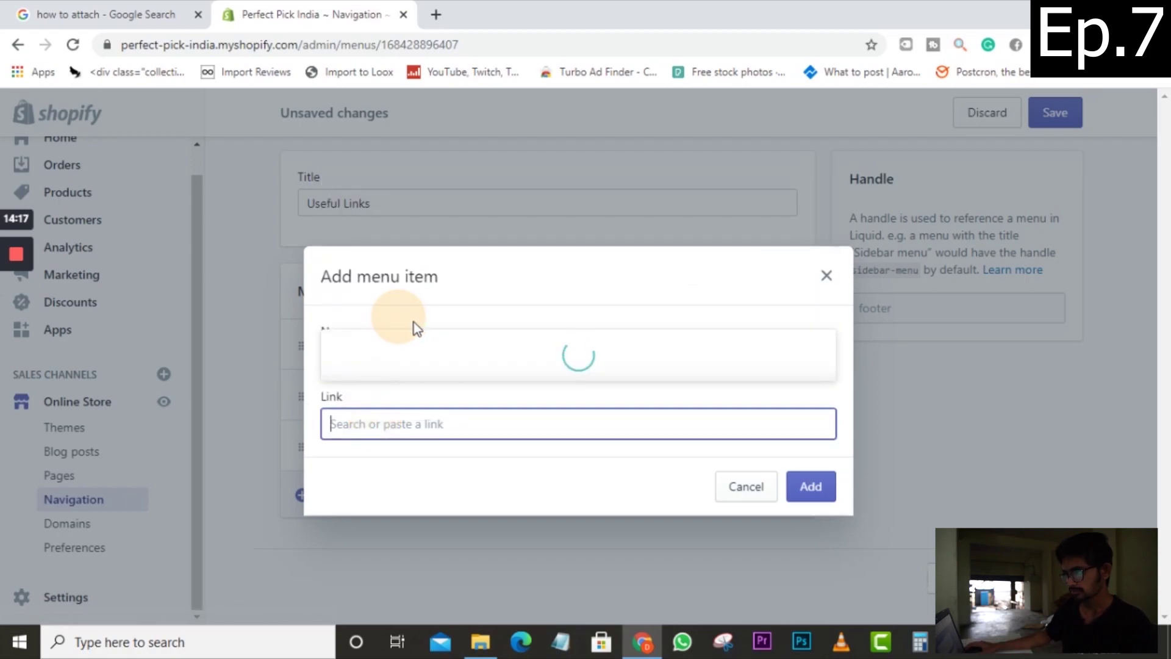
{"action": "left_click", "coordinate": [439, 319]}
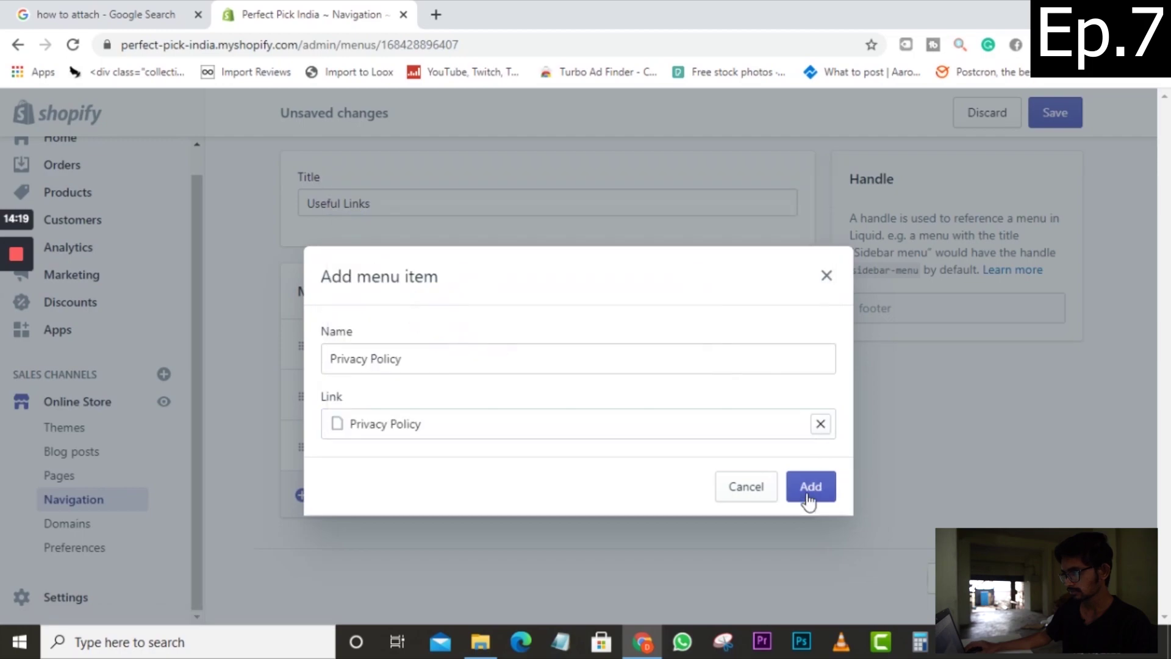
{"action": "key", "text": "Return"}
Step: Add a footer menu item named "Terms of Service" that links to the Terms of Service page
{"action": "left_click", "coordinate": [313, 494]}
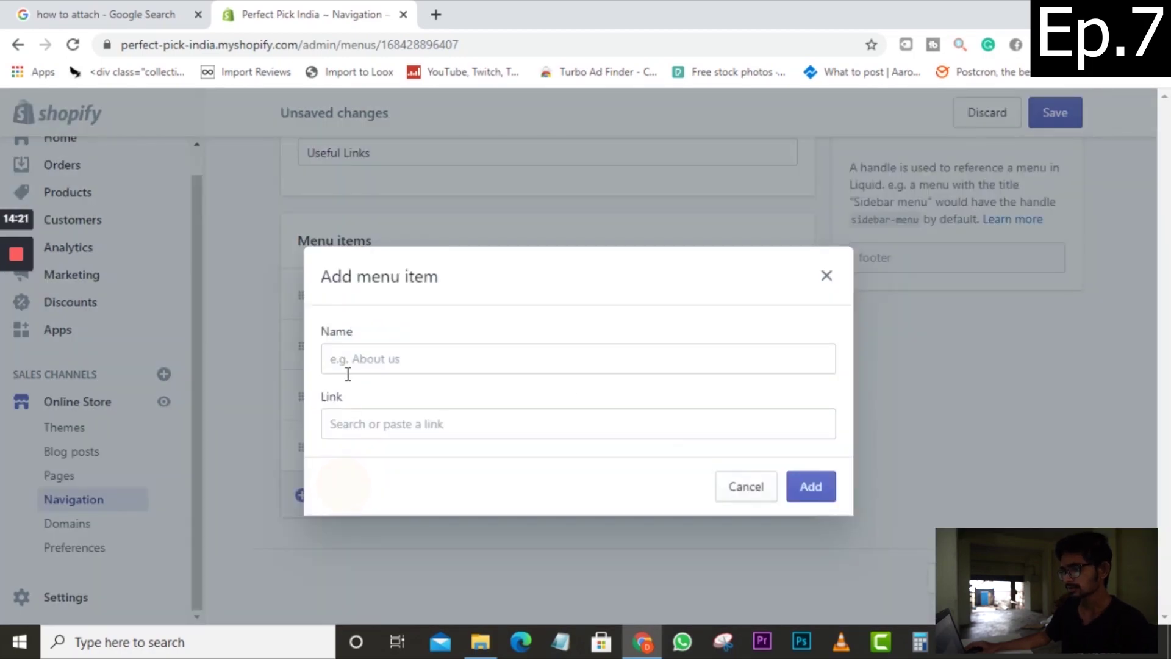
{"action": "left_click", "coordinate": [356, 362]}
{"action": "type", "text": "Ter"}
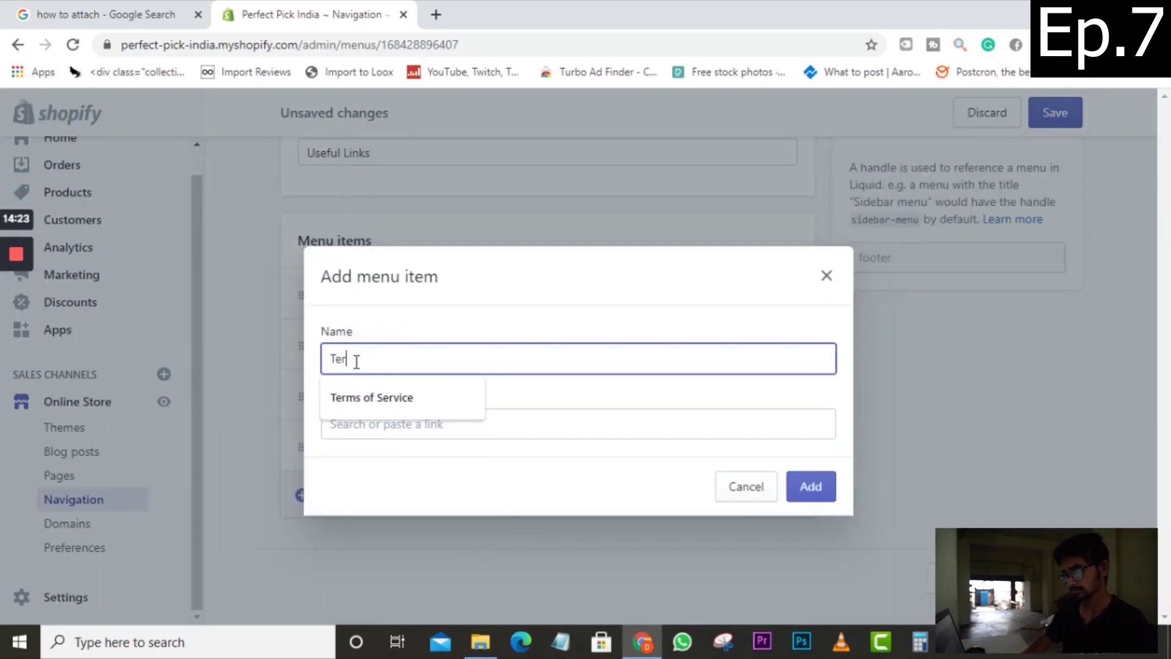
{"action": "type", "text": "ms pf"}
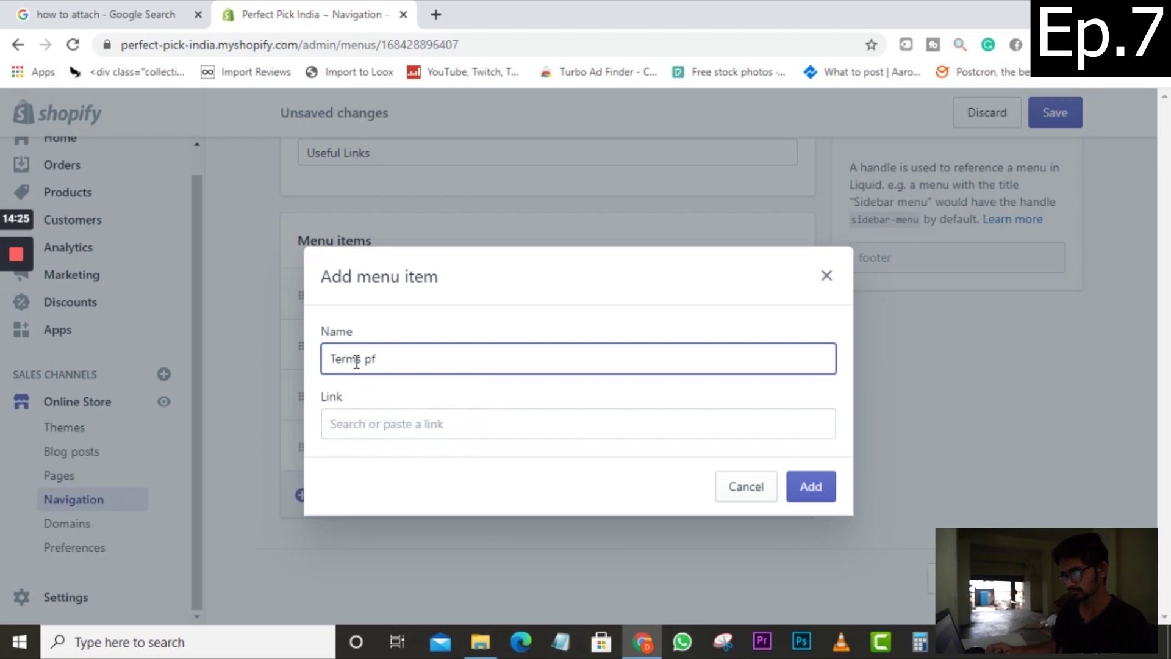
{"action": "key", "text": "BackSpace"}
{"action": "key", "text": "BackSpace"}
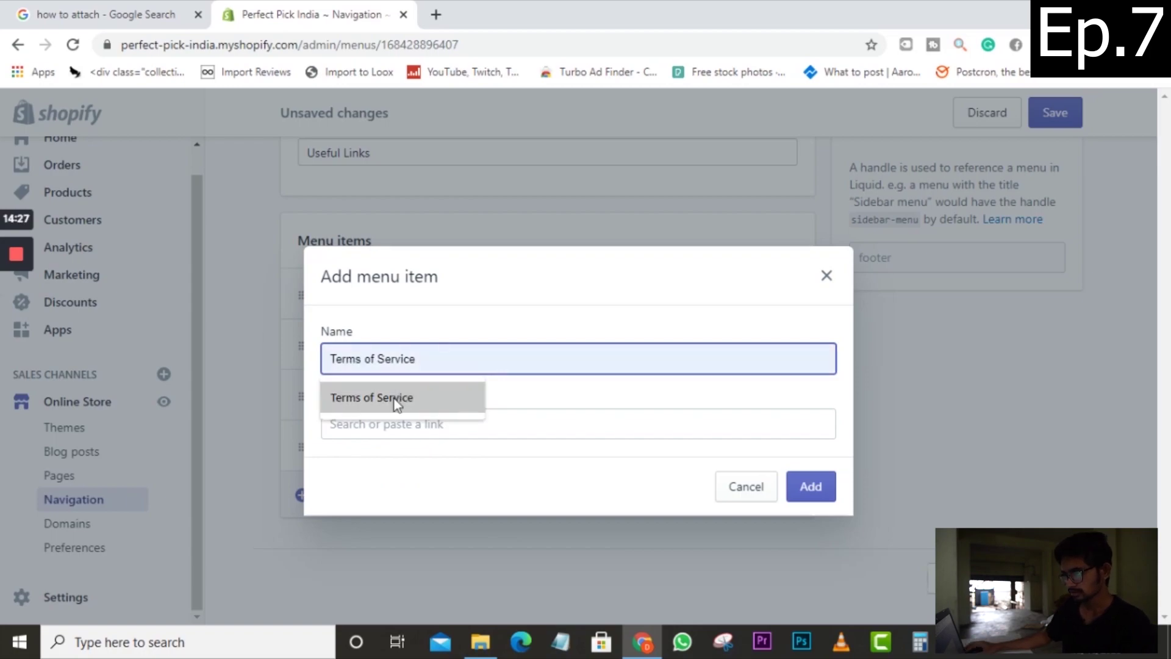
{"action": "left_click", "coordinate": [398, 398]}
{"action": "left_click", "coordinate": [374, 421]}
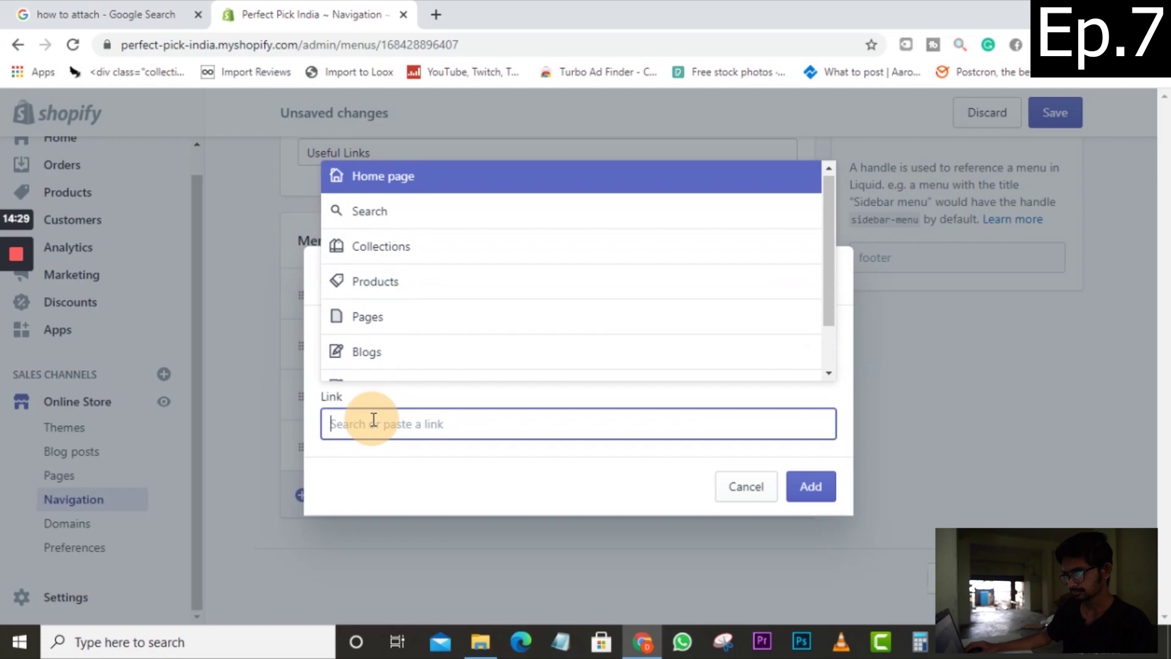
{"action": "left_click", "coordinate": [379, 347]}
{"action": "scroll", "coordinate": [445, 328], "scroll_direction": "down", "scroll_amount": 2}
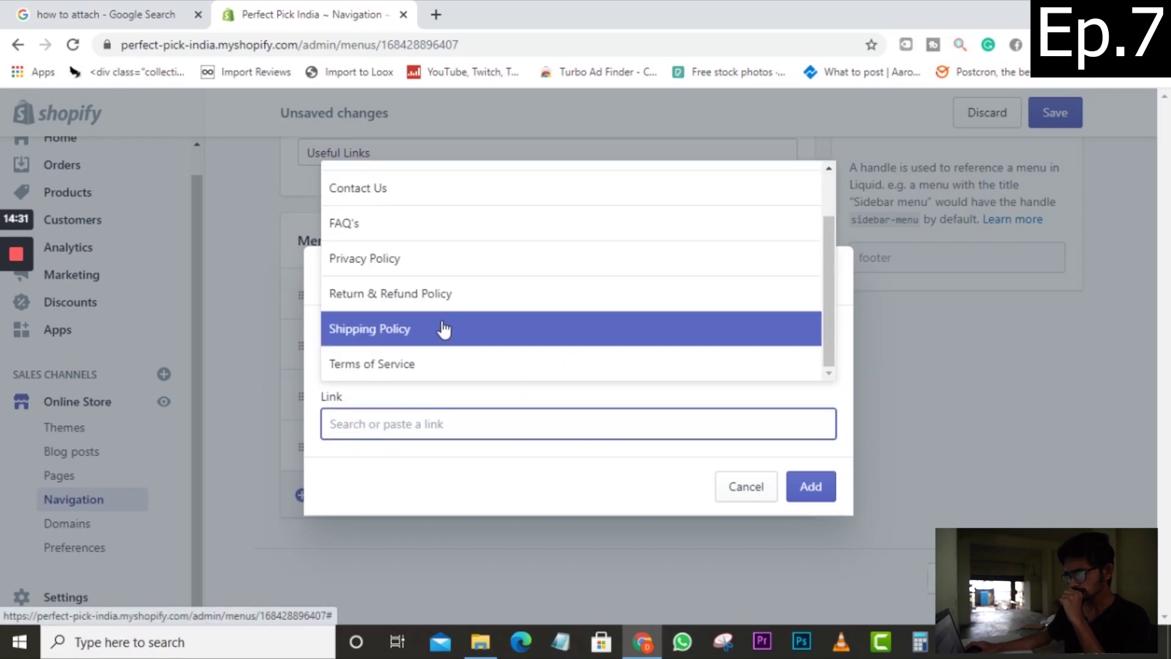
{"action": "left_click", "coordinate": [445, 366]}
{"action": "left_click", "coordinate": [819, 488]}
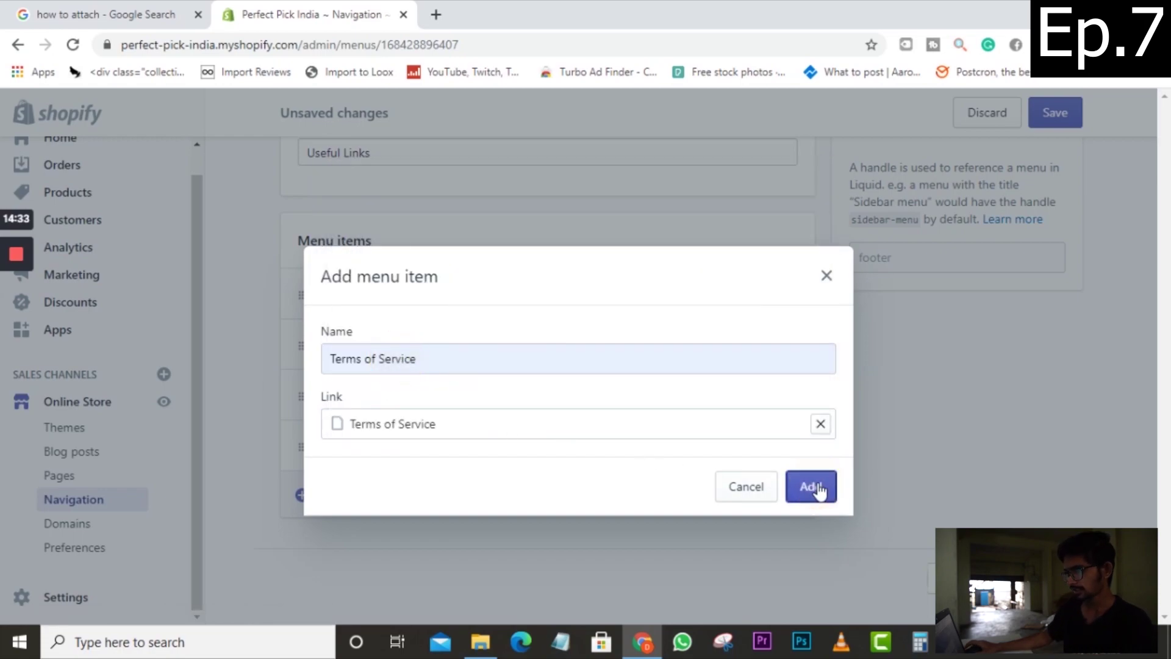
Step: Save the footer menu with its "Useful Links" title and policy page items
{"action": "scroll", "coordinate": [680, 457], "scroll_direction": "up", "scroll_amount": 3}
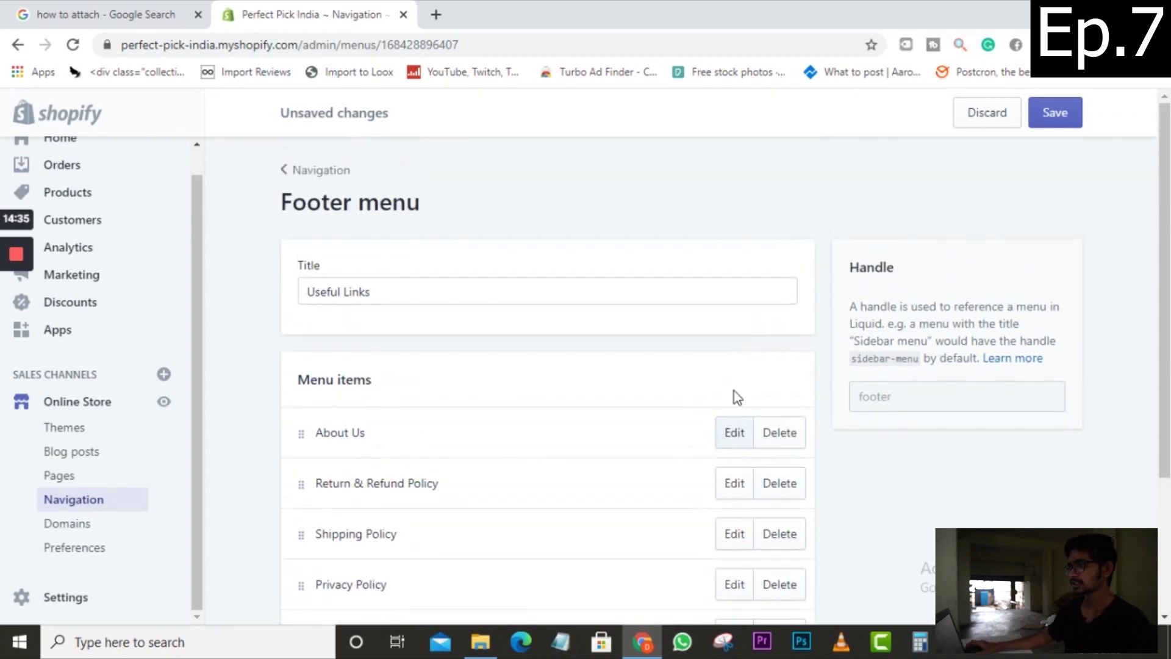
{"action": "left_click", "coordinate": [1058, 116]}
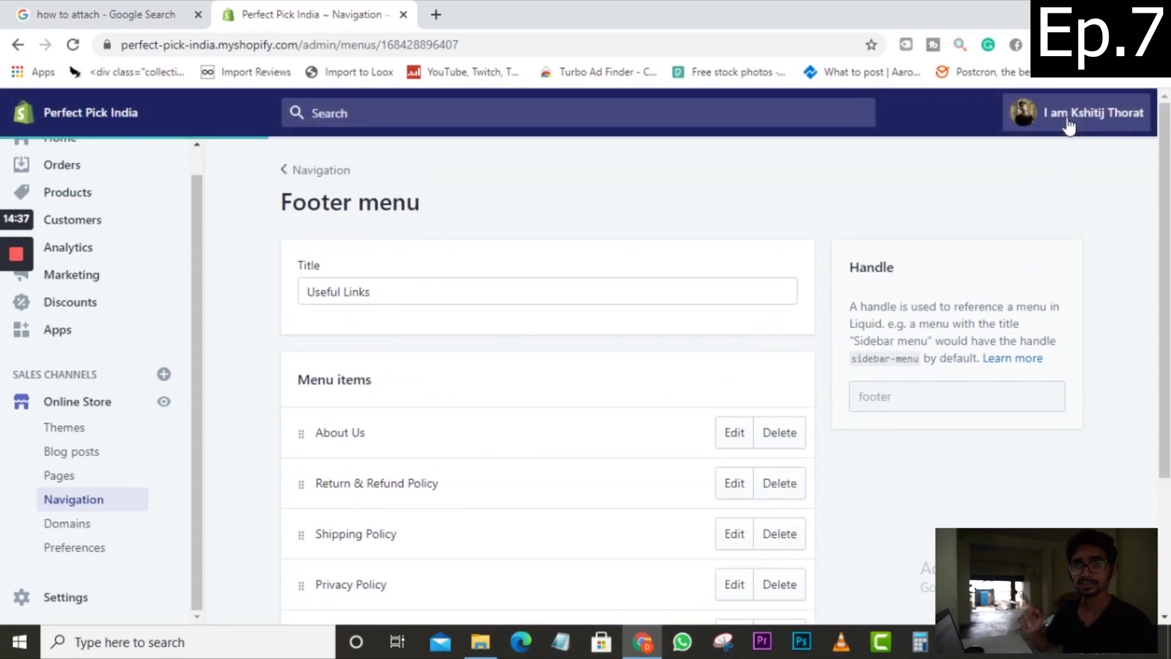
{"action": "scroll", "coordinate": [1067, 122], "scroll_direction": "down", "scroll_amount": 2}
{"action": "scroll", "coordinate": [374, 235], "scroll_direction": "up", "scroll_amount": 2}
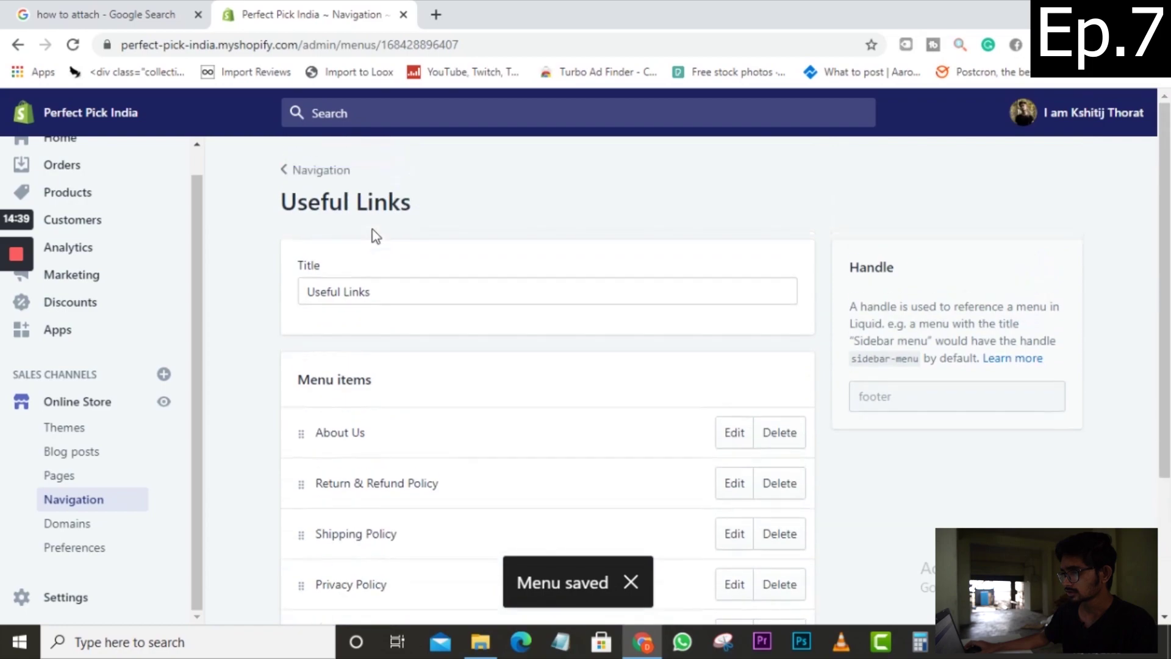
Step: Return to the store's list of navigation menus and open the Main menu
{"action": "left_click", "coordinate": [292, 174]}
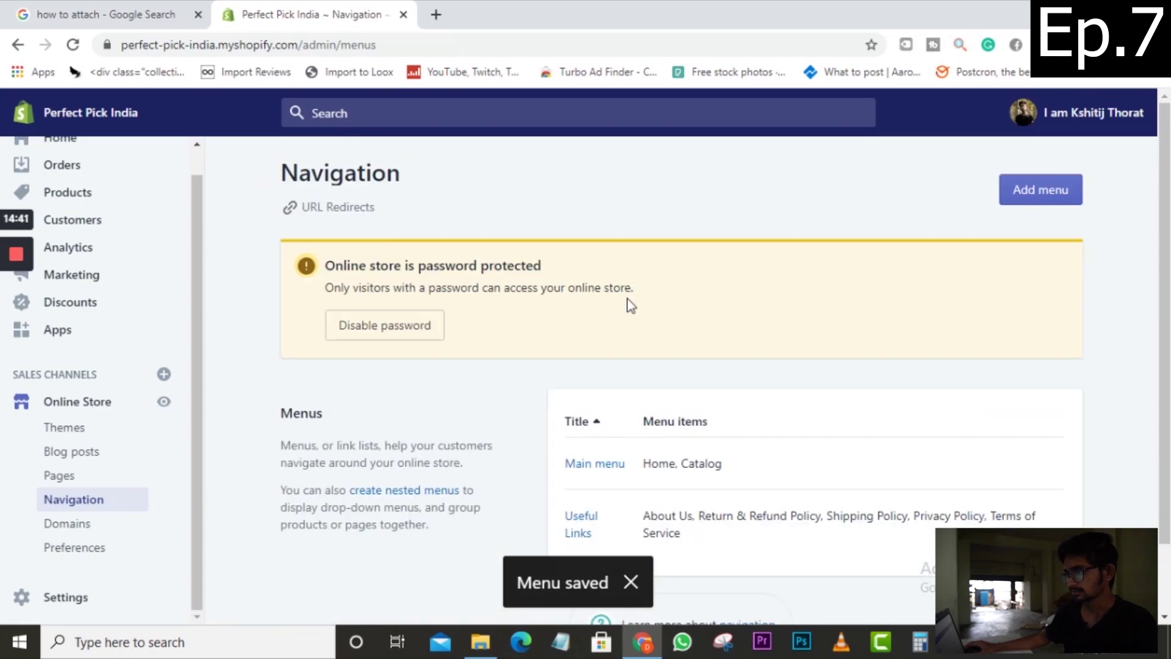
{"action": "scroll", "coordinate": [631, 317], "scroll_direction": "down", "scroll_amount": 1}
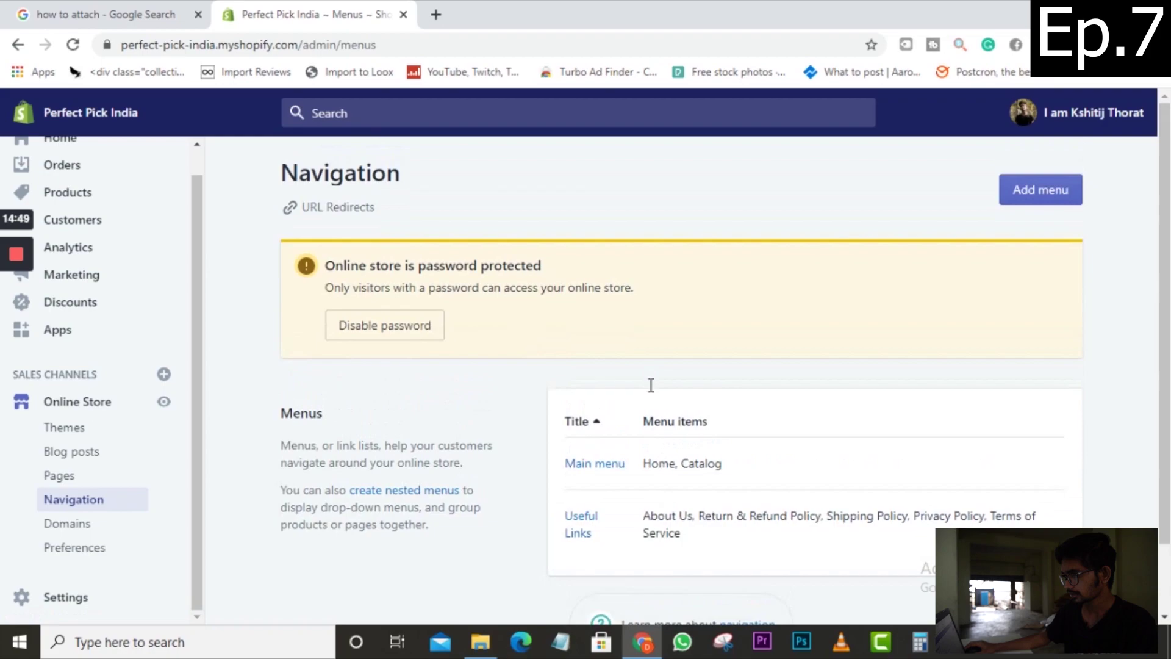
{"action": "left_click", "coordinate": [610, 392]}
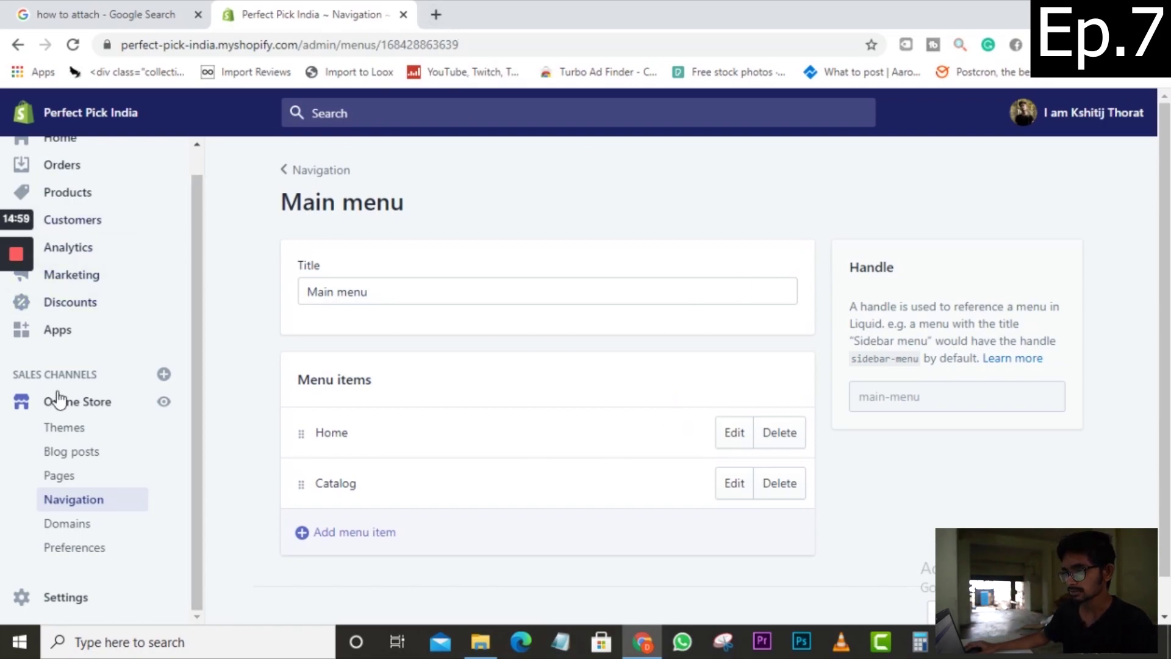
Step: Open the current theme's customizer in a new browser tab and reopen the Main menu in the original tab
{"action": "left_click", "coordinate": [63, 427]}
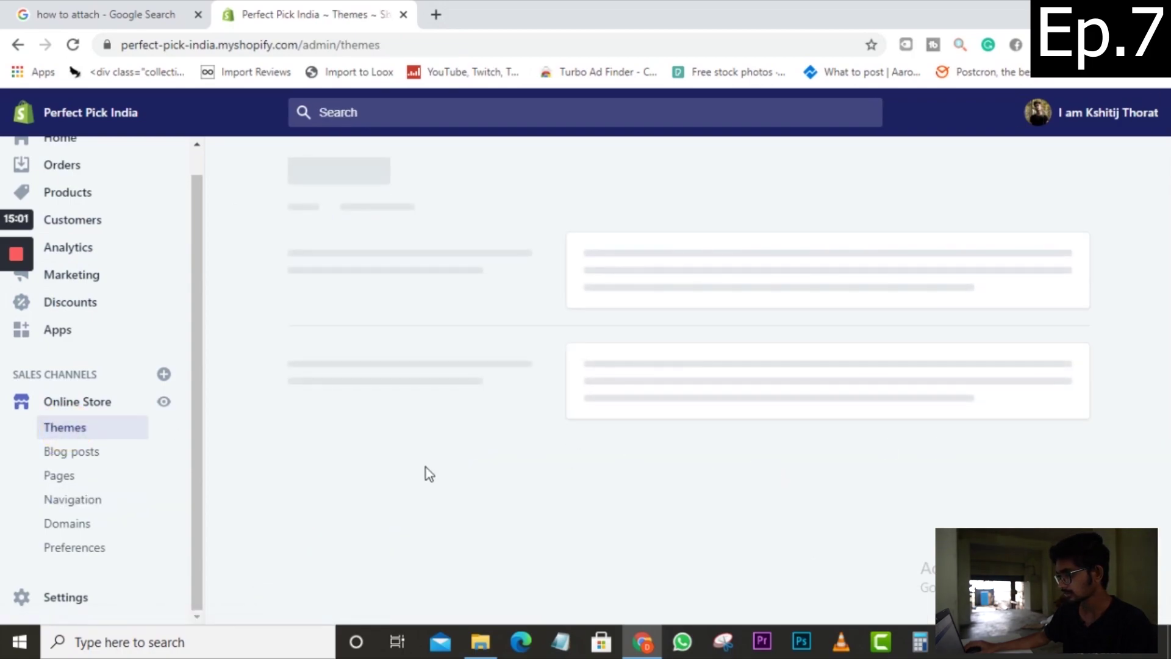
{"action": "right_click", "coordinate": [1013, 425]}
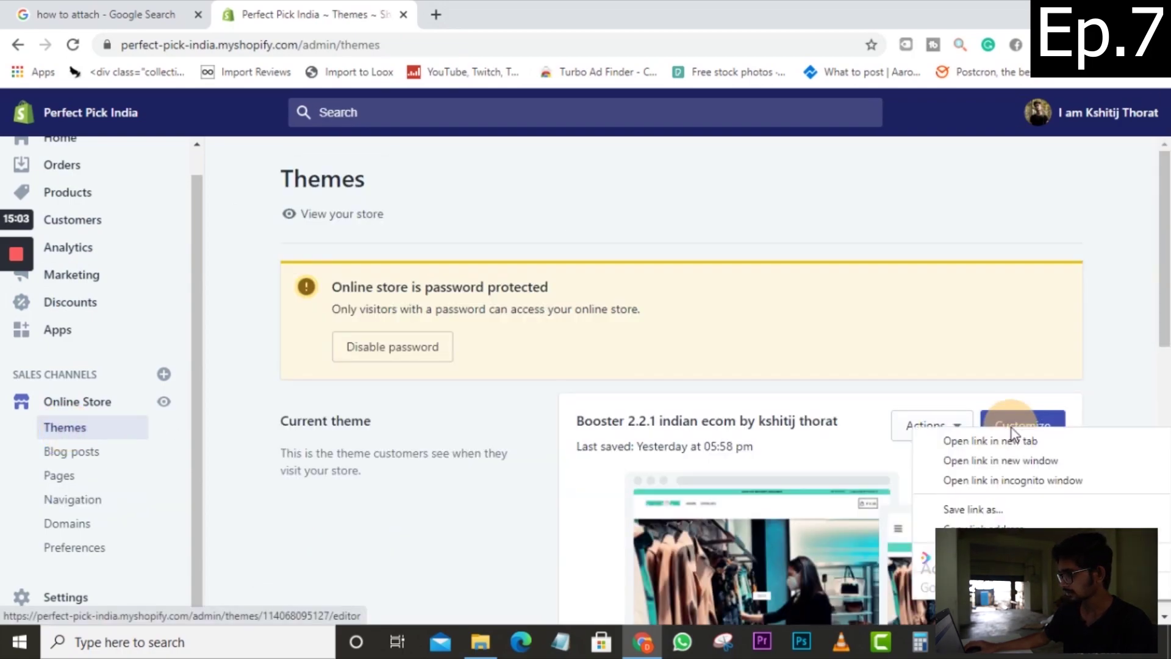
{"action": "left_click", "coordinate": [976, 441]}
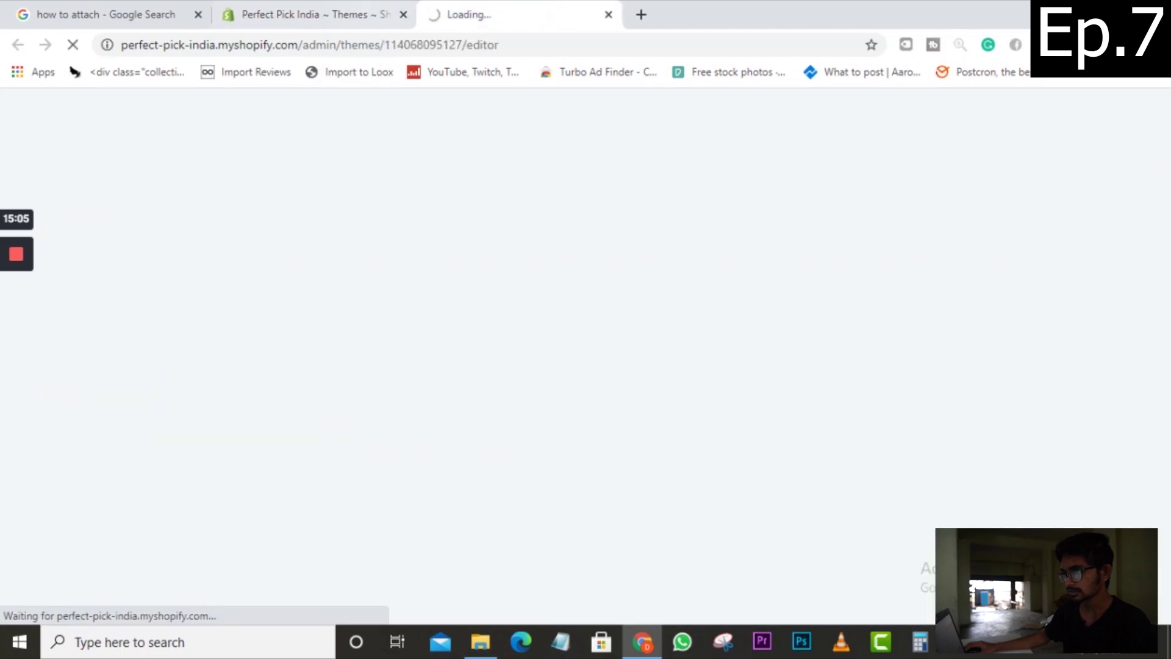
{"action": "left_click", "coordinate": [72, 501]}
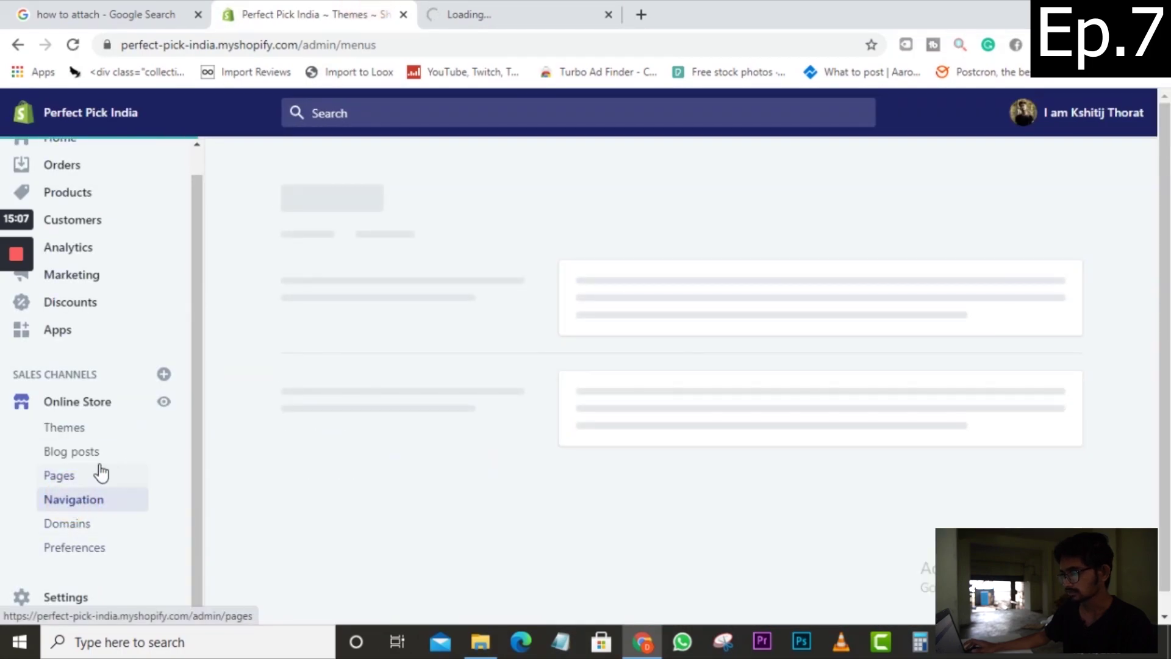
{"action": "left_click", "coordinate": [593, 466]}
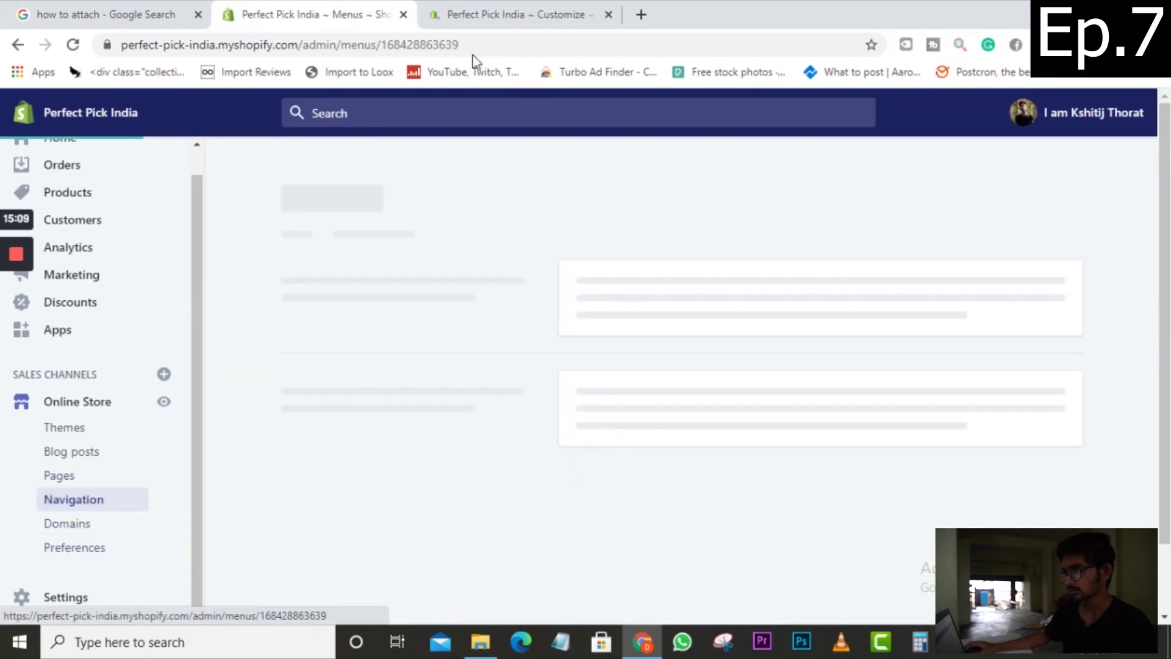
Step: Examine the footer links and the header menu in the theme customizer's home page preview
{"action": "left_click", "coordinate": [548, 2]}
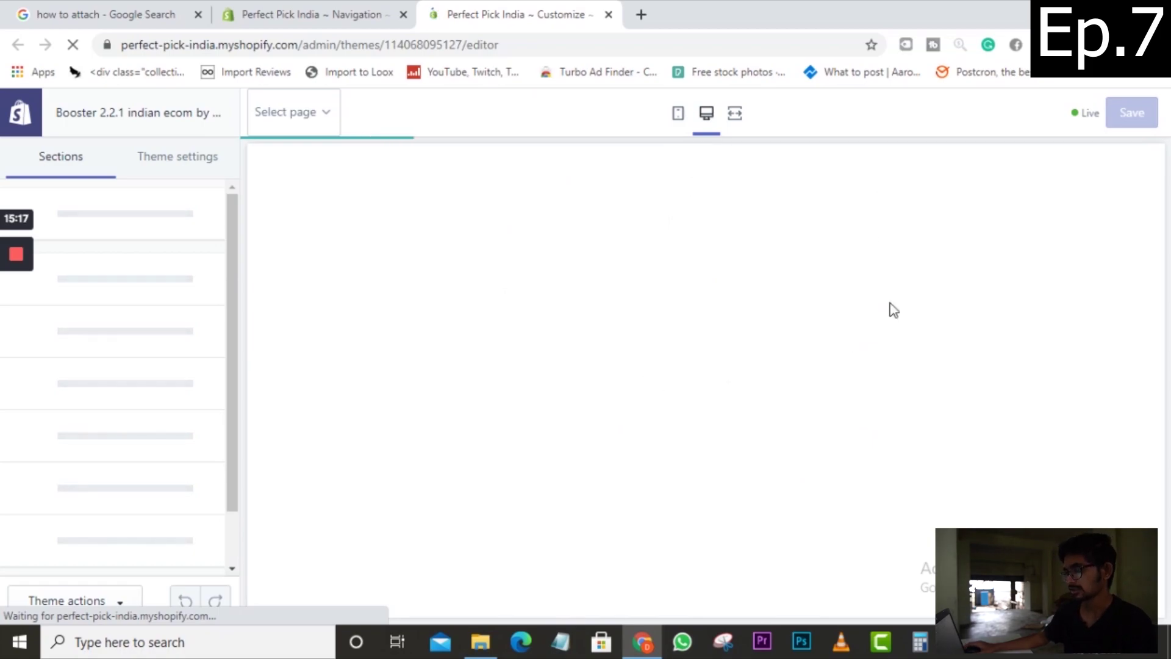
{"action": "scroll", "coordinate": [662, 327], "scroll_direction": "down", "scroll_amount": 10}
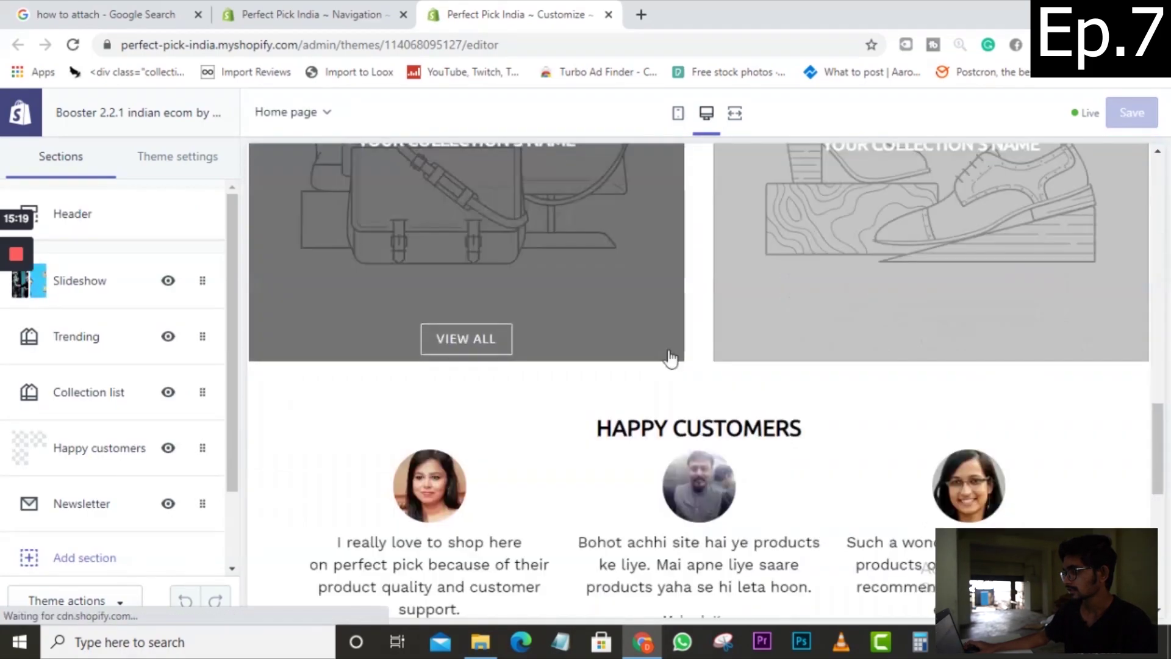
{"action": "scroll", "coordinate": [671, 366], "scroll_direction": "down", "scroll_amount": 5}
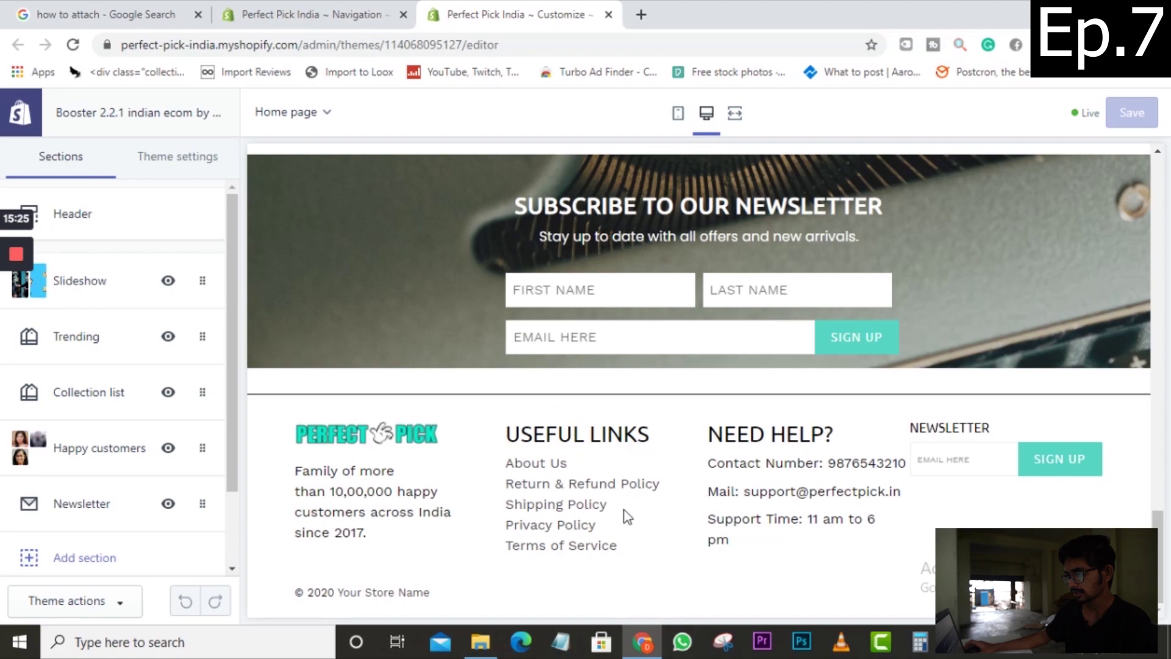
{"action": "scroll", "coordinate": [633, 499], "scroll_direction": "up", "scroll_amount": 15}
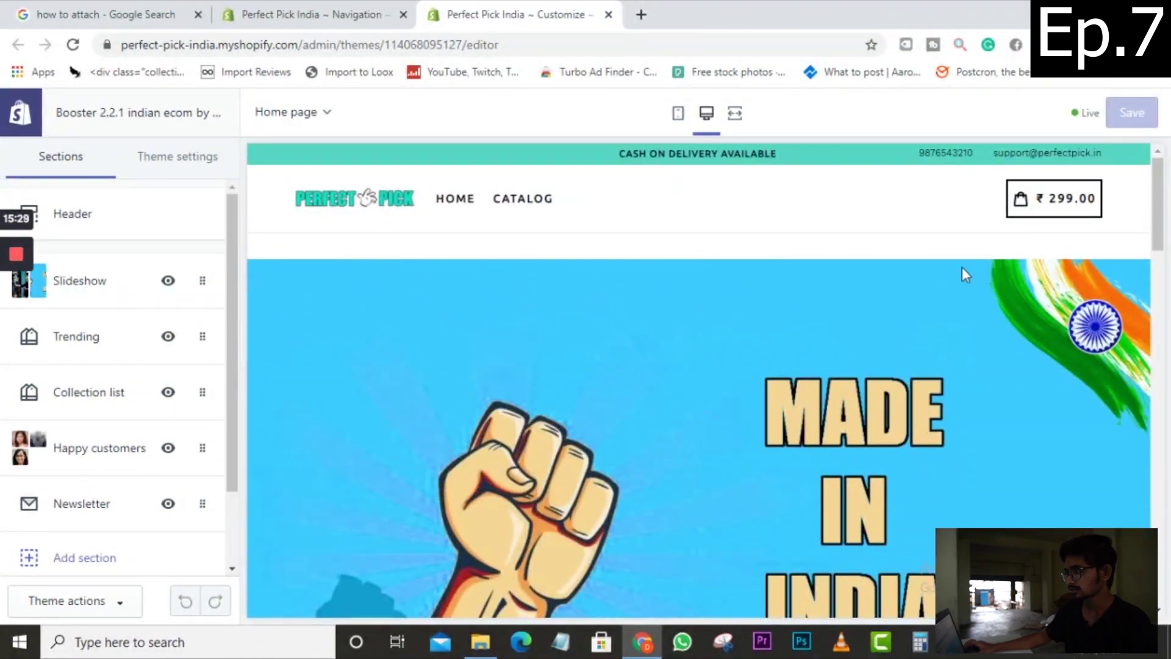
Step: Rename the Main menu's Catalog item to "Shop" and link it to All Collections
{"action": "left_click", "coordinate": [280, 14]}
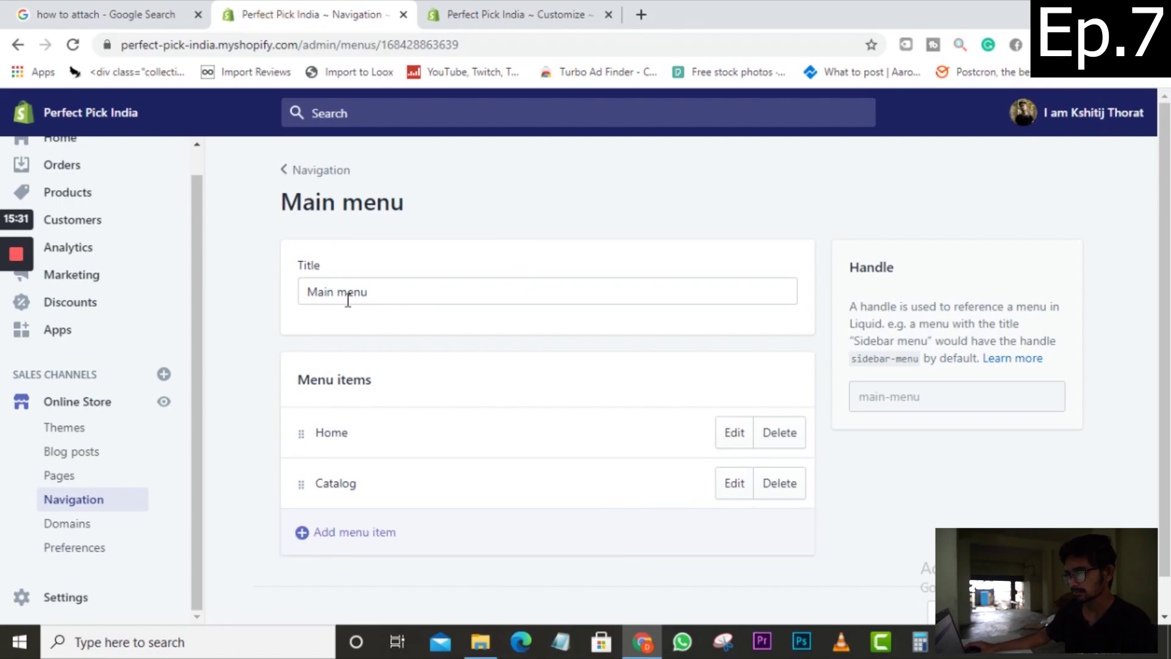
{"action": "scroll", "coordinate": [415, 390], "scroll_direction": "down", "scroll_amount": 1}
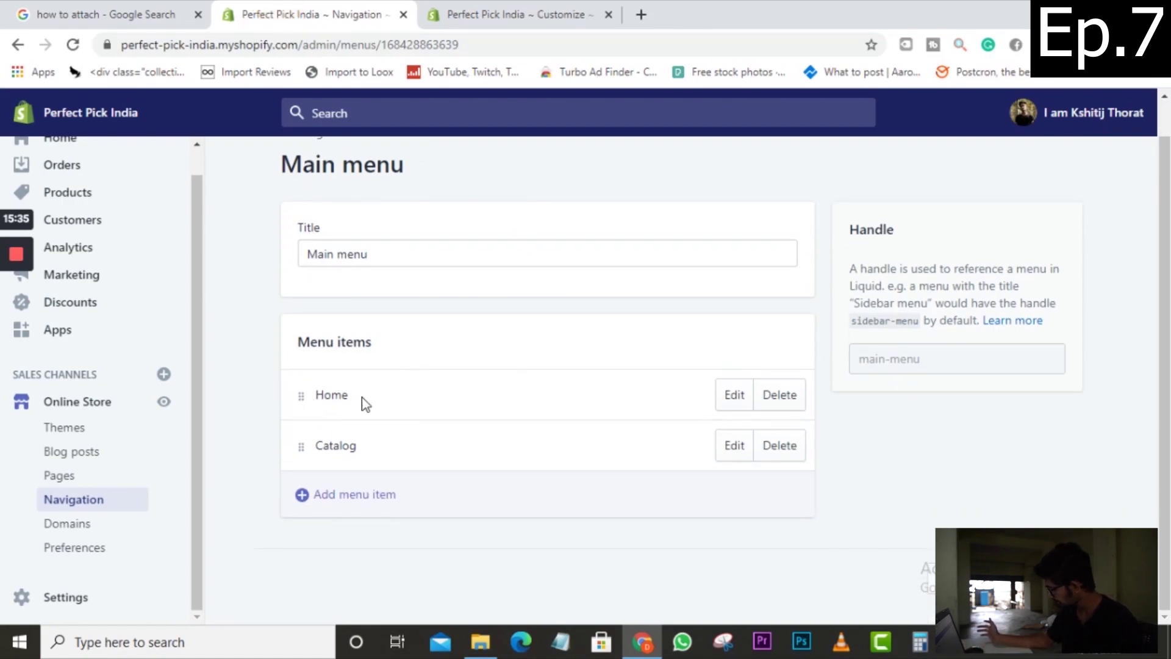
{"action": "left_click", "coordinate": [735, 451]}
{"action": "left_click", "coordinate": [360, 360]}
{"action": "key", "text": "ctrl+a"}
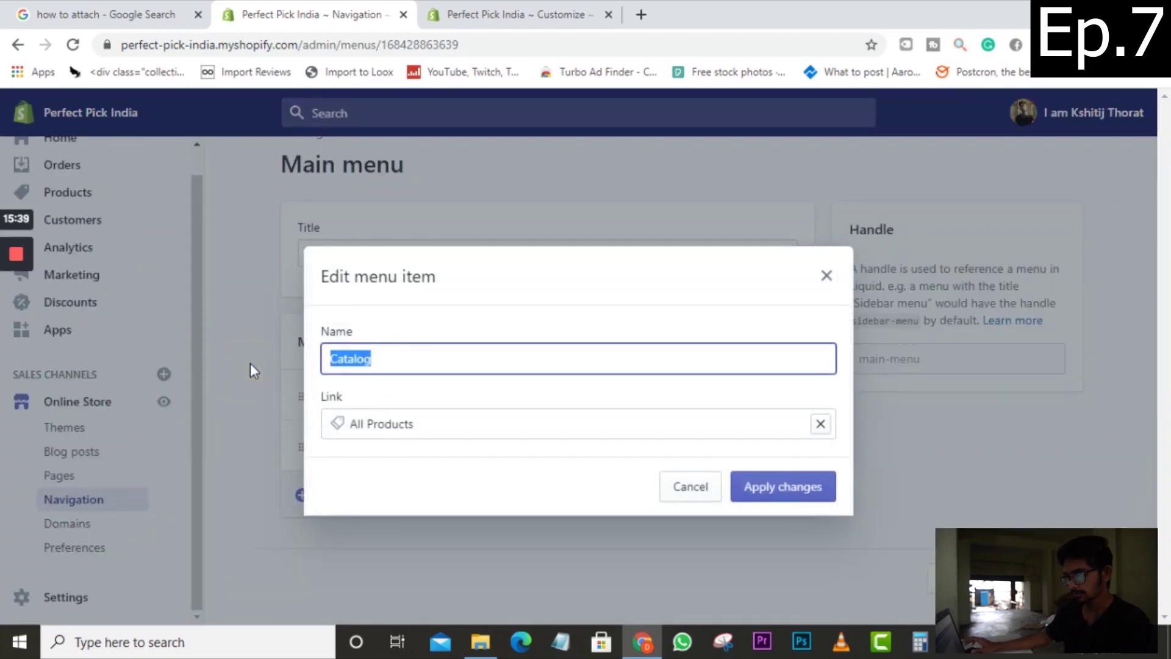
{"action": "type", "text": "Shop"}
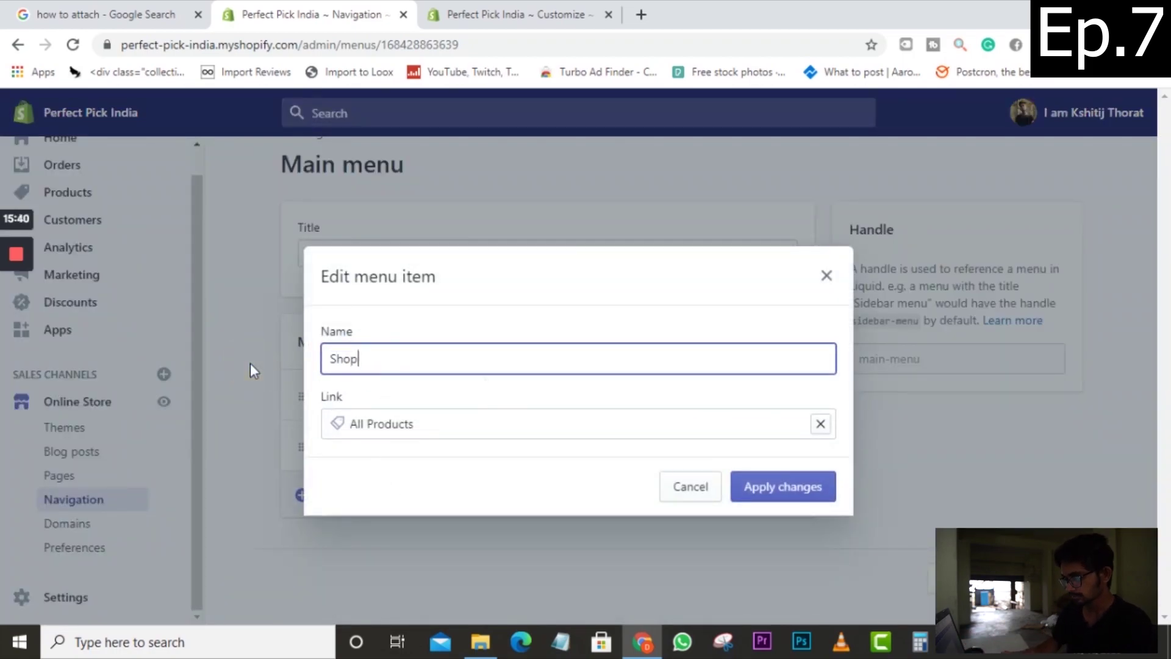
{"action": "left_click", "coordinate": [482, 425]}
{"action": "left_click", "coordinate": [821, 425]}
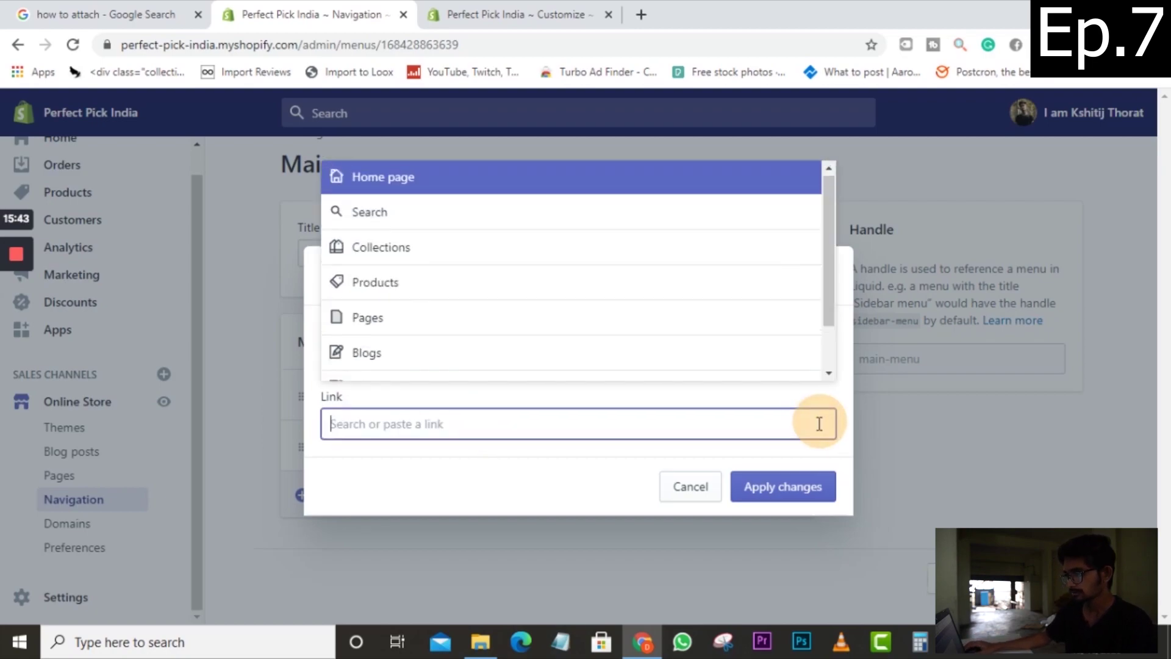
{"action": "left_click", "coordinate": [366, 241]}
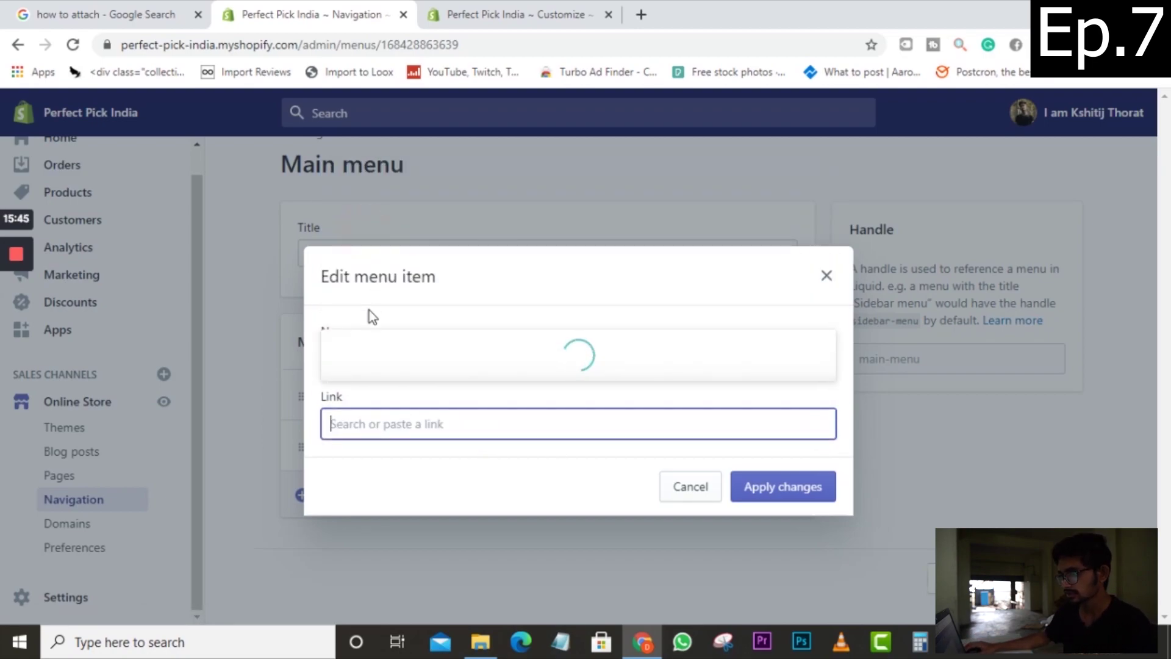
{"action": "left_click", "coordinate": [398, 323]}
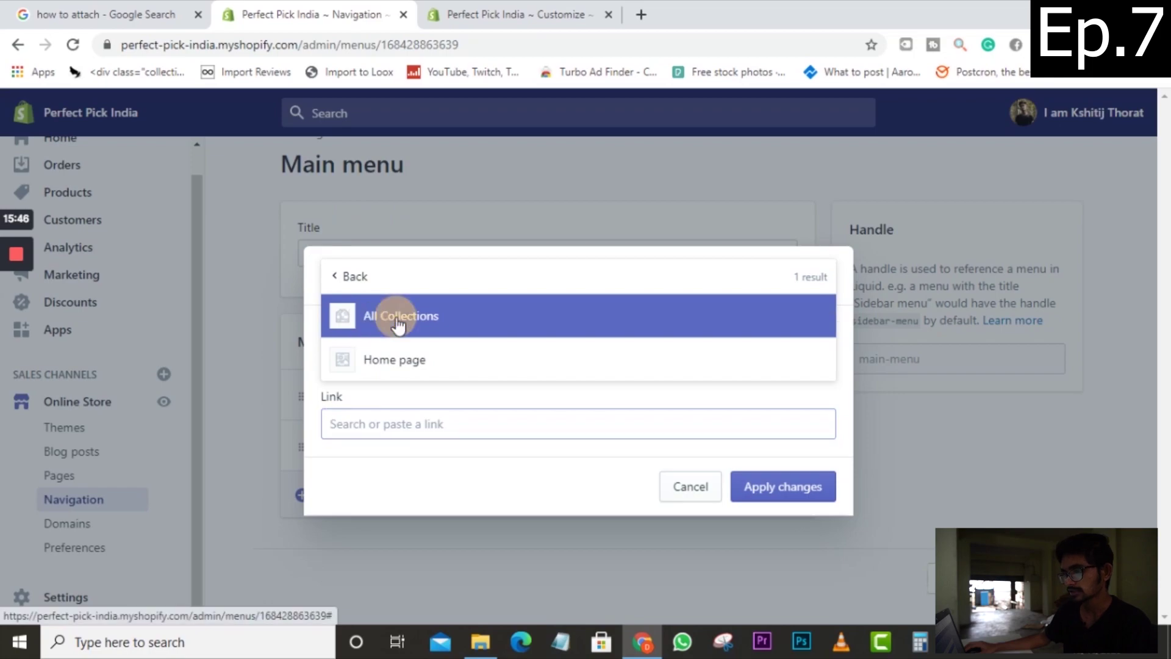
{"action": "left_click", "coordinate": [762, 488]}
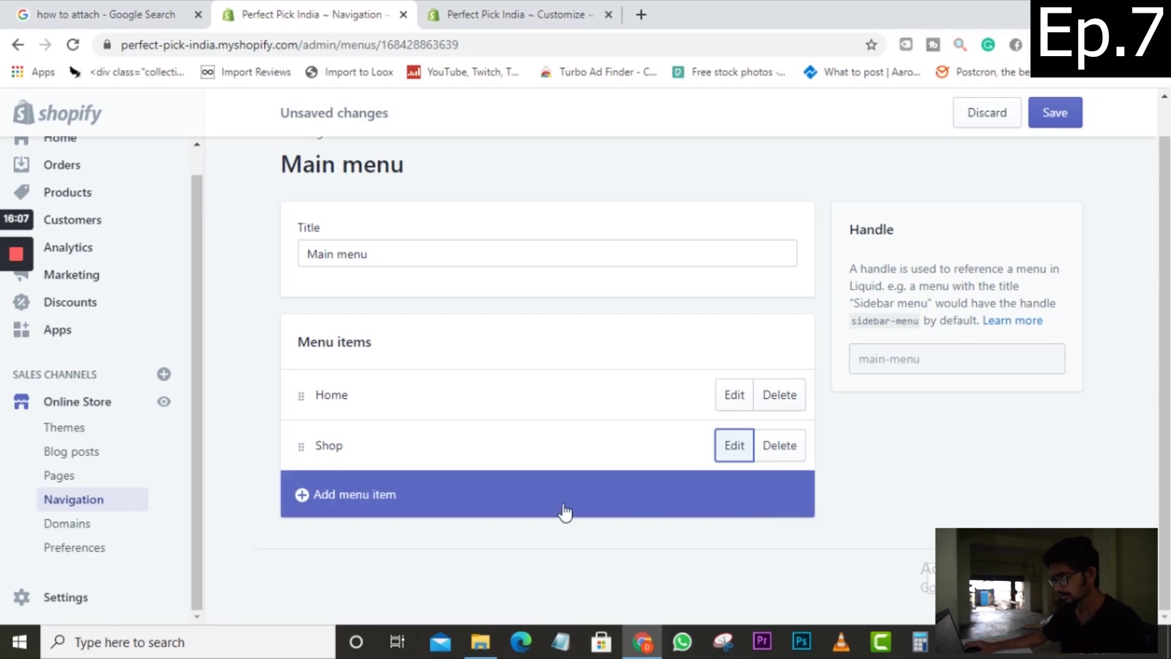
Step: Add an "About Us" item to the Main menu, linked to the About Us page
{"action": "left_click", "coordinate": [324, 493]}
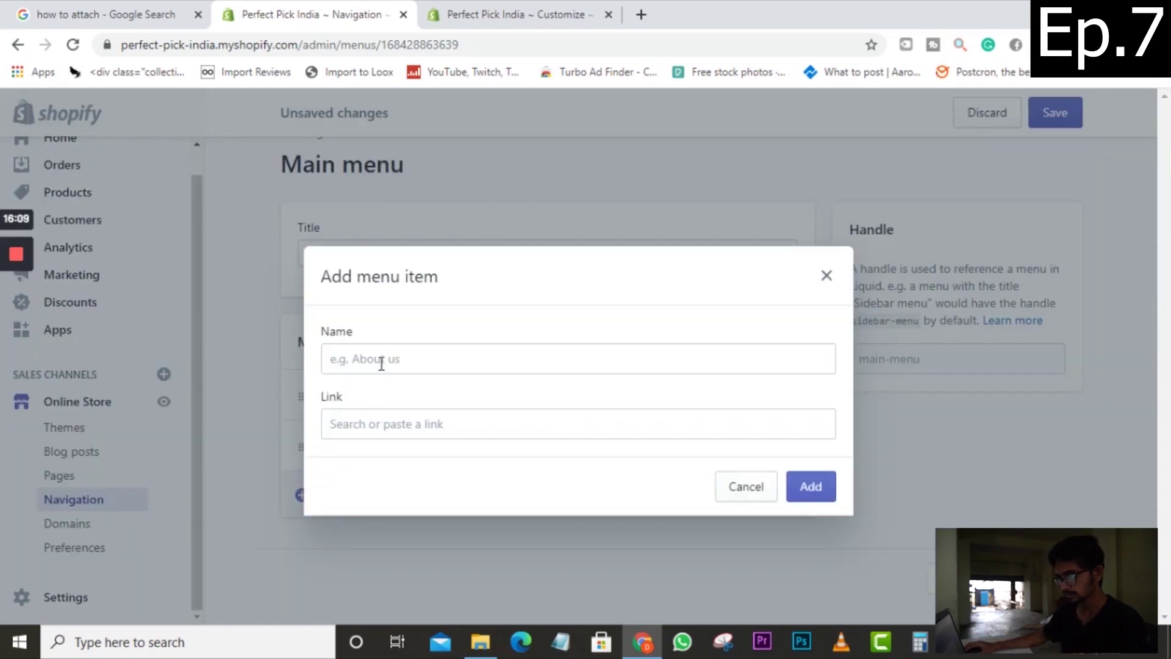
{"action": "left_click", "coordinate": [382, 362]}
{"action": "type", "text": "Ab"}
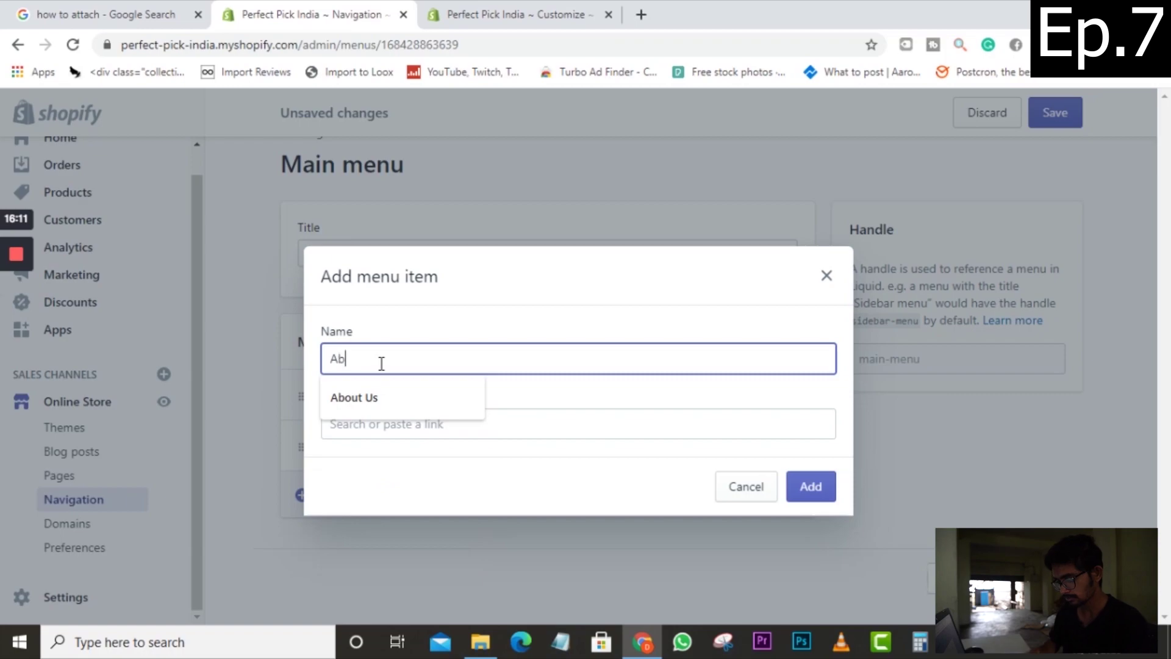
{"action": "type", "text": "out "}
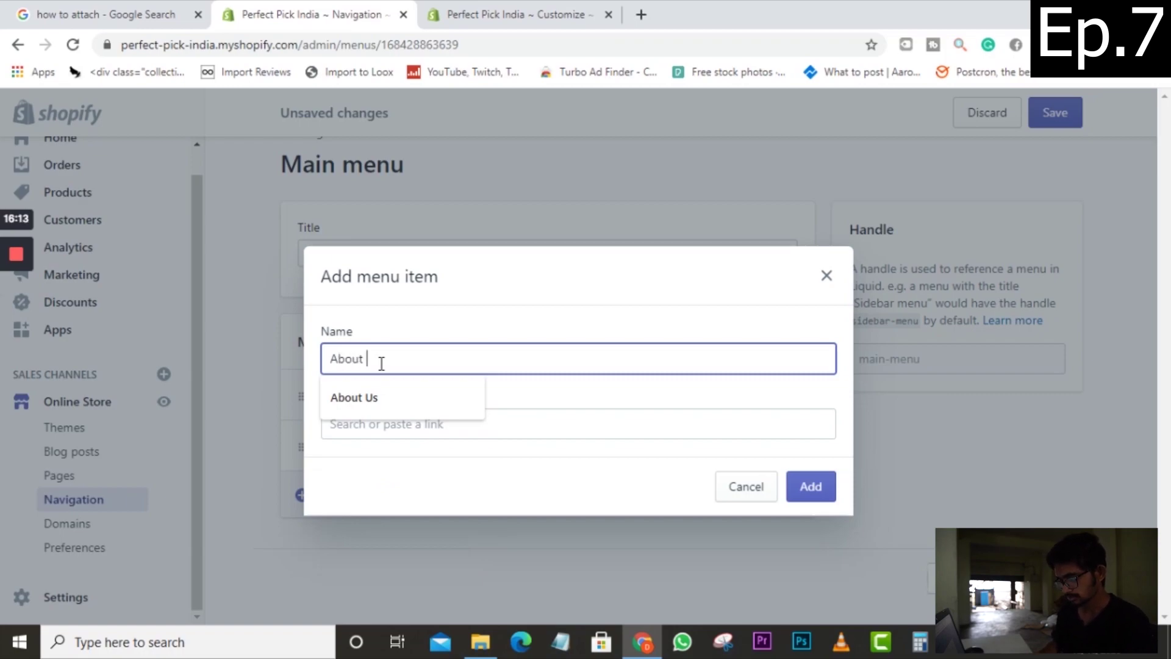
{"action": "type", "text": "Us"}
{"action": "left_click", "coordinate": [436, 423]}
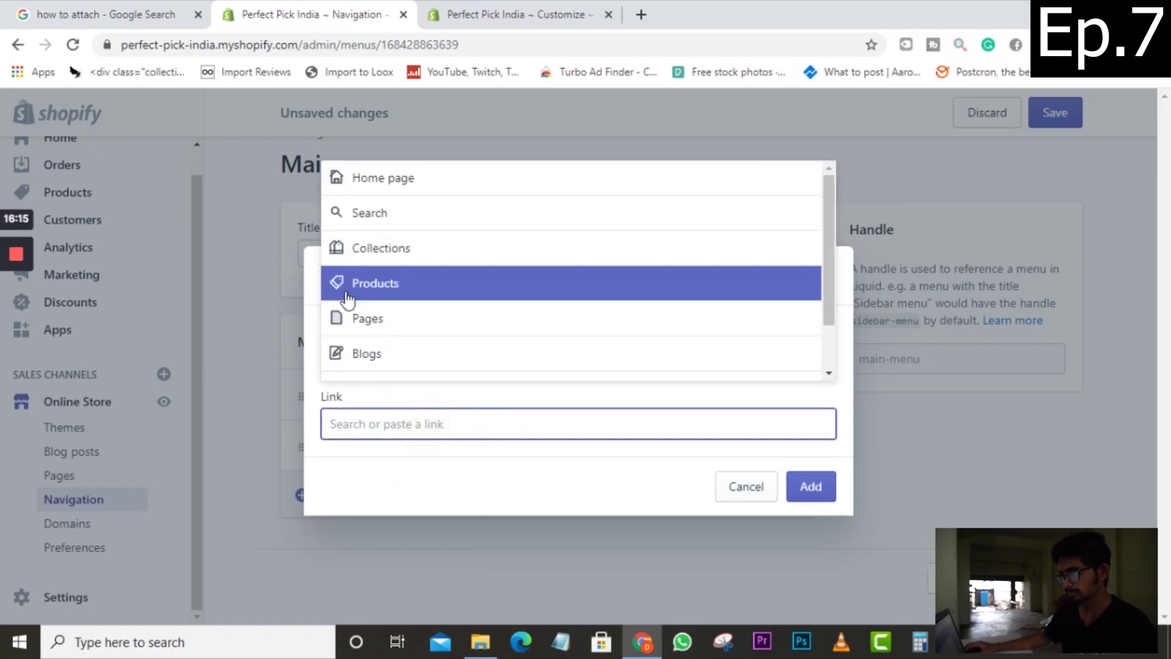
{"action": "left_click", "coordinate": [369, 319]}
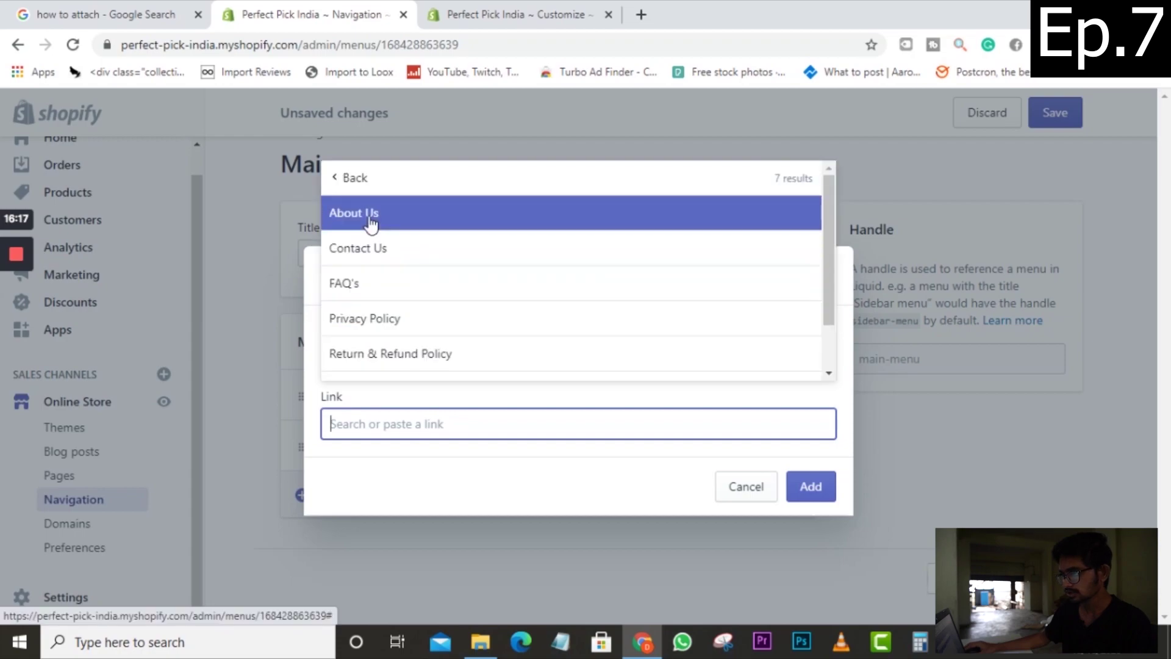
{"action": "left_click", "coordinate": [371, 220]}
{"action": "left_click", "coordinate": [809, 486]}
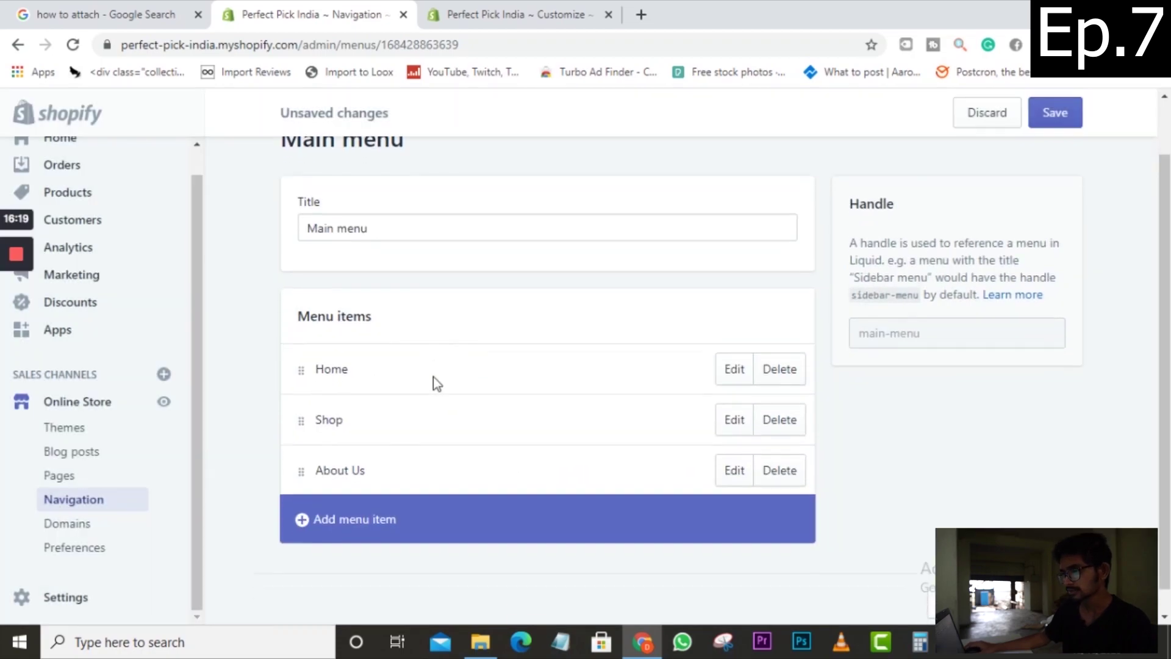
Step: Add a "Customer Support" item to the Main menu, linked to the Contact Us page
{"action": "scroll", "coordinate": [434, 377], "scroll_direction": "down", "scroll_amount": 1}
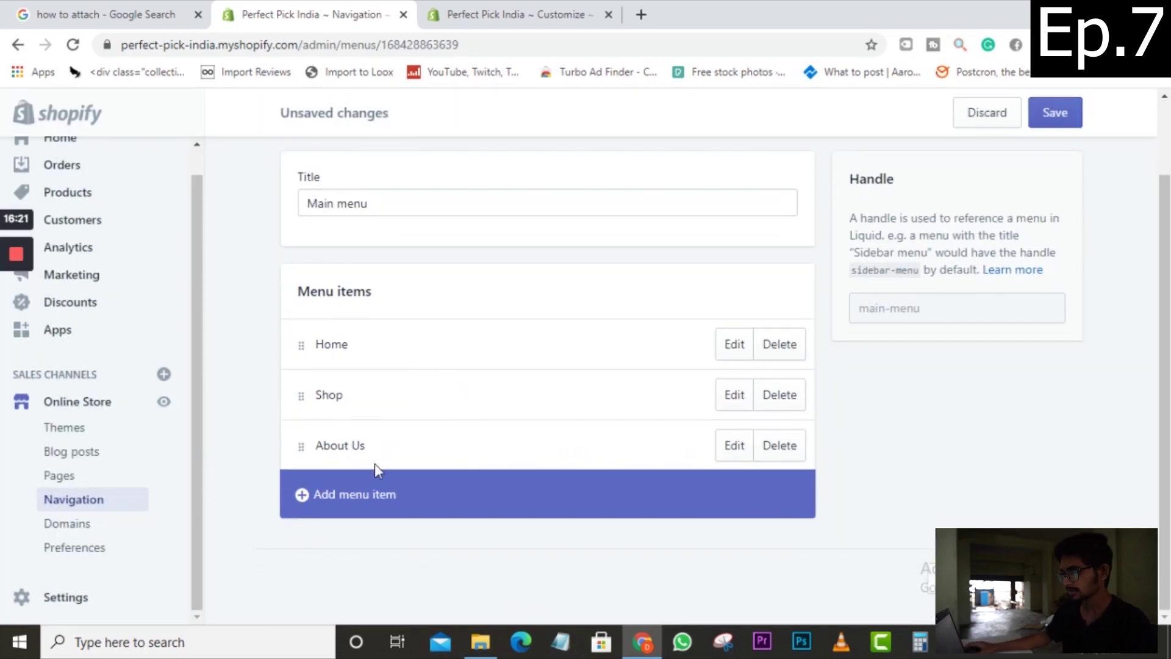
{"action": "left_click", "coordinate": [340, 493]}
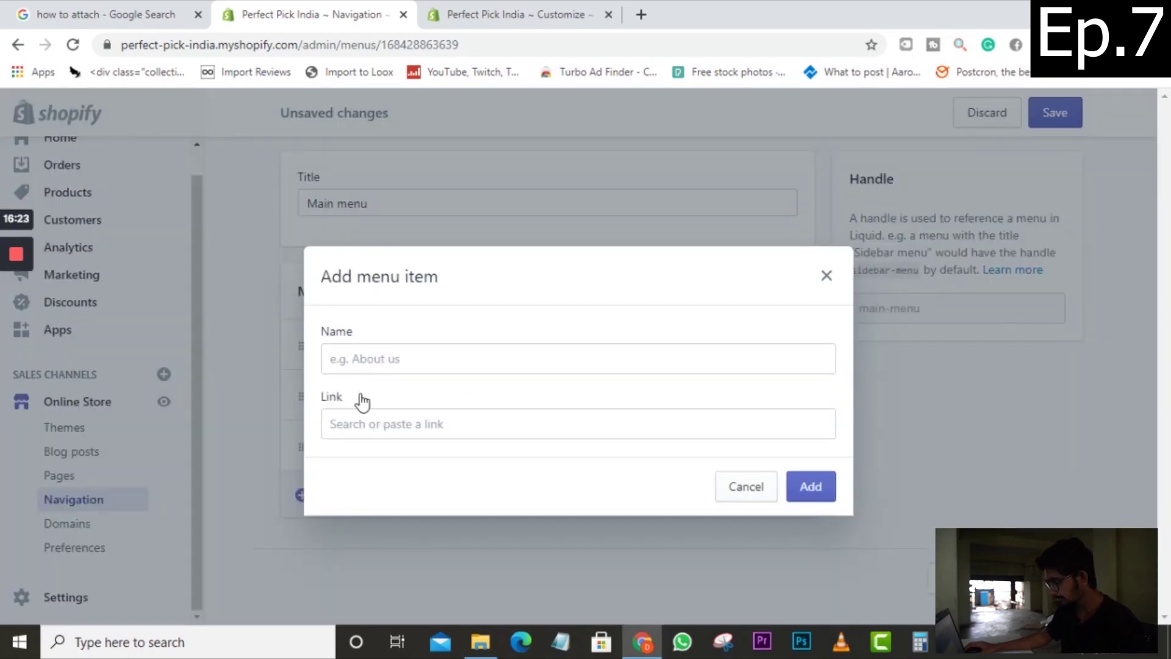
{"action": "left_click", "coordinate": [405, 349]}
{"action": "type", "text": "Custom"}
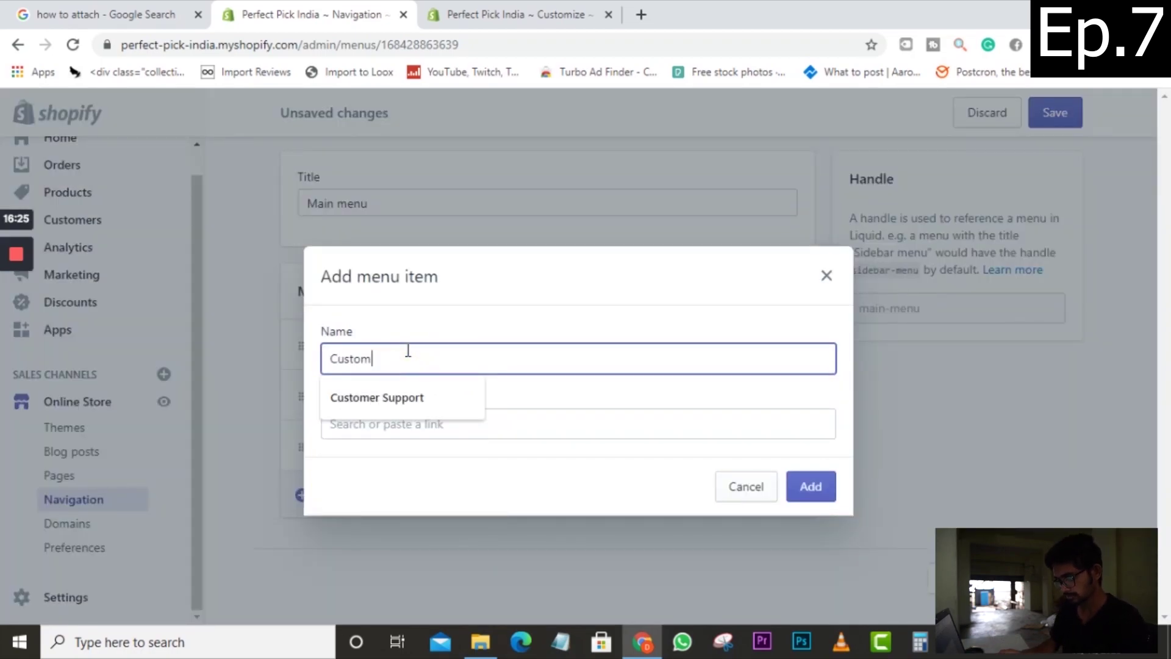
{"action": "type", "text": "er Supp"}
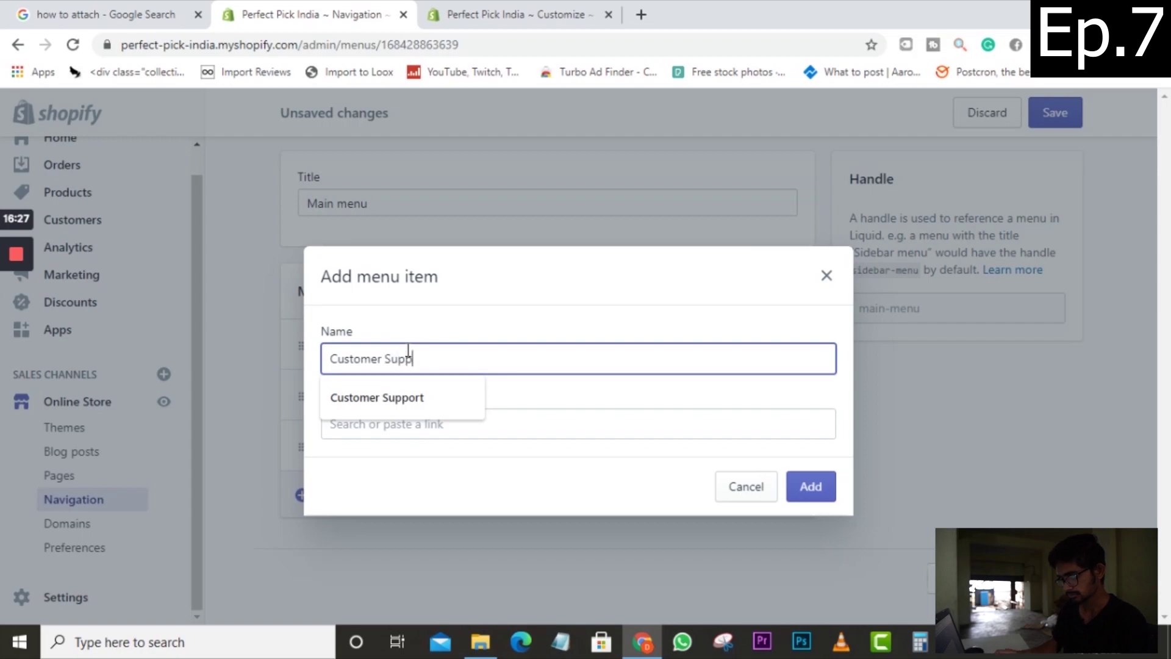
{"action": "type", "text": "ort"}
{"action": "left_click", "coordinate": [339, 434]}
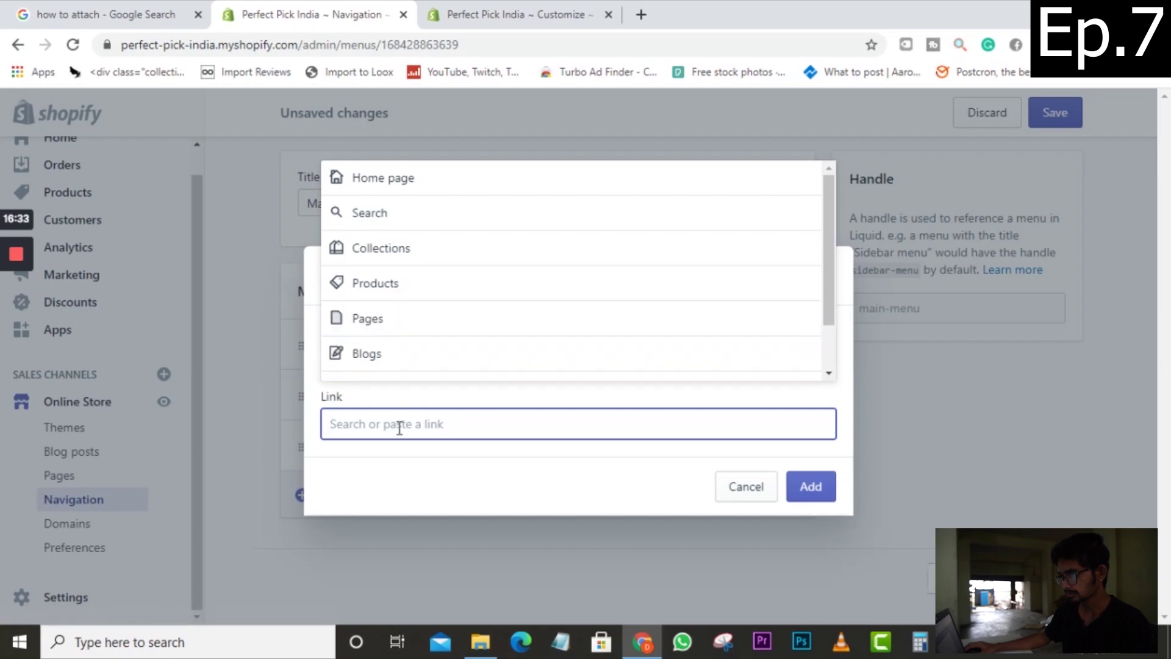
{"action": "left_click", "coordinate": [378, 323]}
{"action": "scroll", "coordinate": [368, 329], "scroll_direction": "down", "scroll_amount": 1}
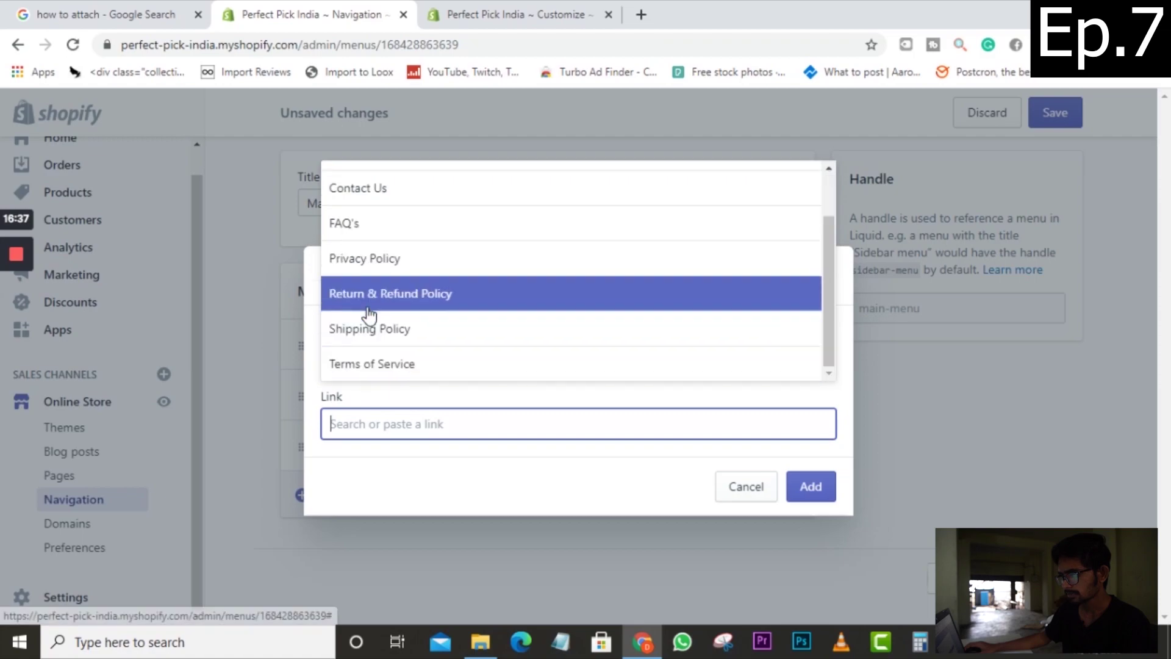
{"action": "scroll", "coordinate": [368, 315], "scroll_direction": "up", "scroll_amount": 1}
{"action": "scroll", "coordinate": [375, 268], "scroll_direction": "down", "scroll_amount": 1}
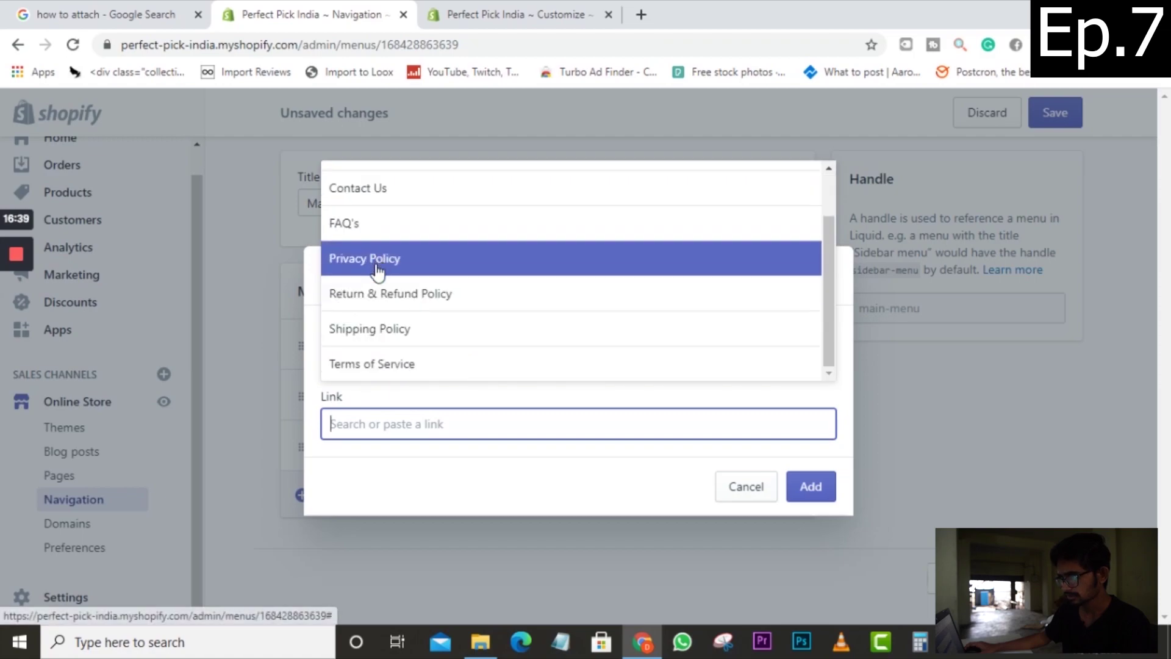
{"action": "scroll", "coordinate": [377, 268], "scroll_direction": "up", "scroll_amount": 1}
{"action": "left_click", "coordinate": [390, 257]}
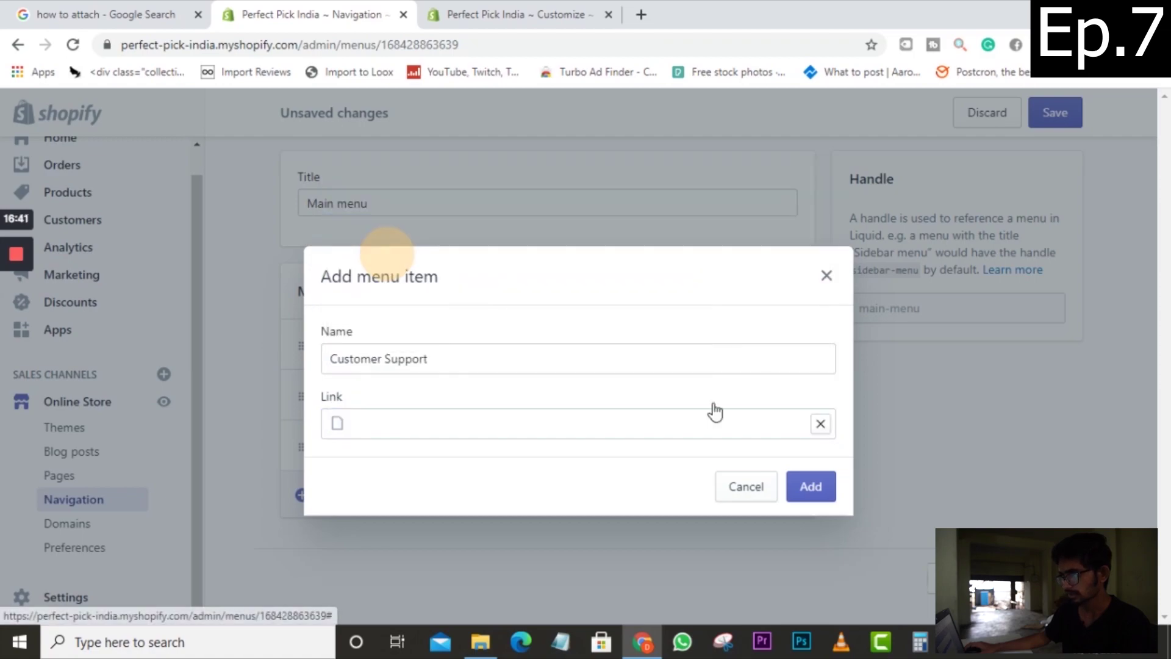
{"action": "left_click", "coordinate": [811, 487]}
Step: Add an "Our Policies" item to the Main menu, linked to the Return & Refund Policy page
{"action": "scroll", "coordinate": [606, 356], "scroll_direction": "down", "scroll_amount": 1}
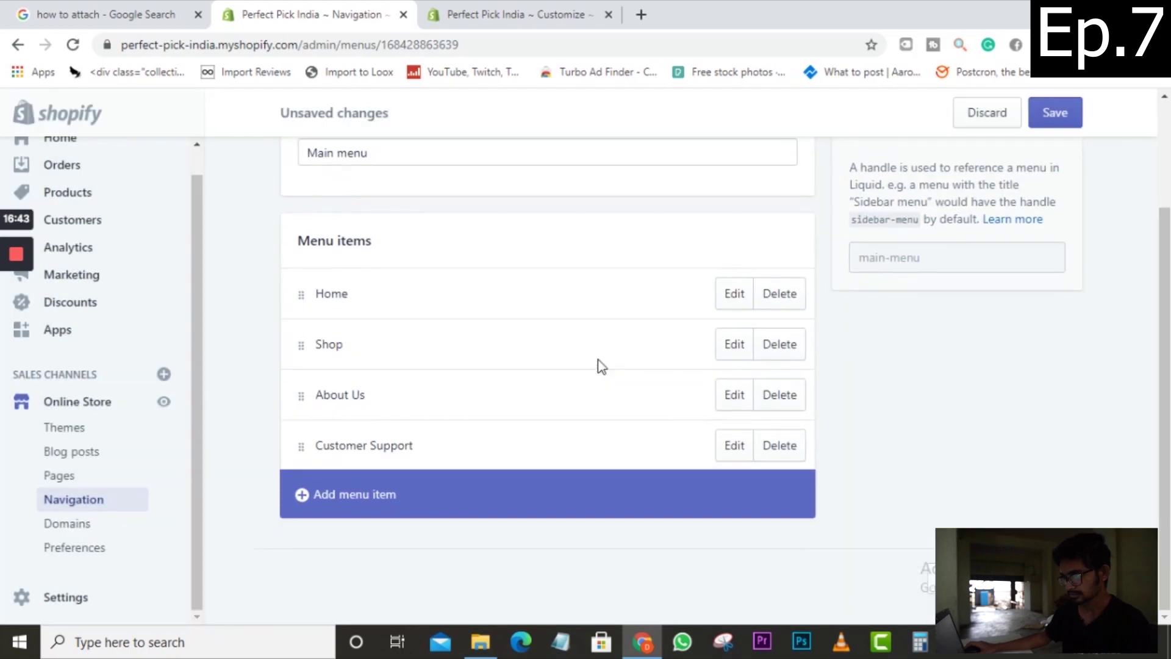
{"action": "left_click", "coordinate": [369, 498]}
{"action": "left_click", "coordinate": [376, 356]}
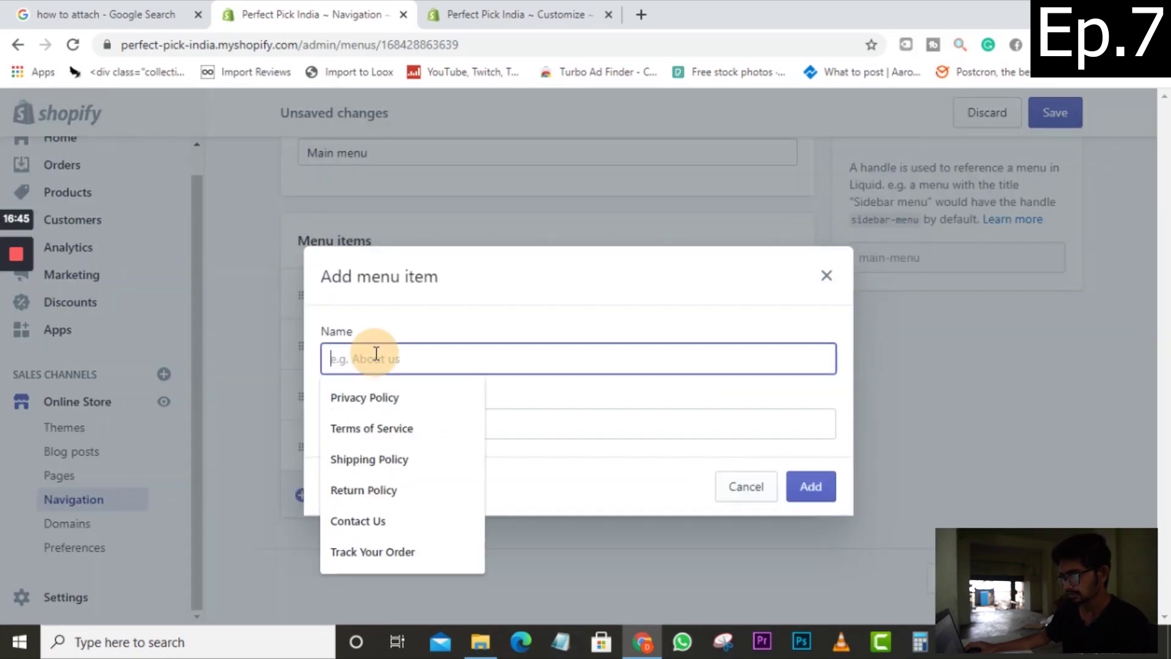
{"action": "type", "text": "Our "}
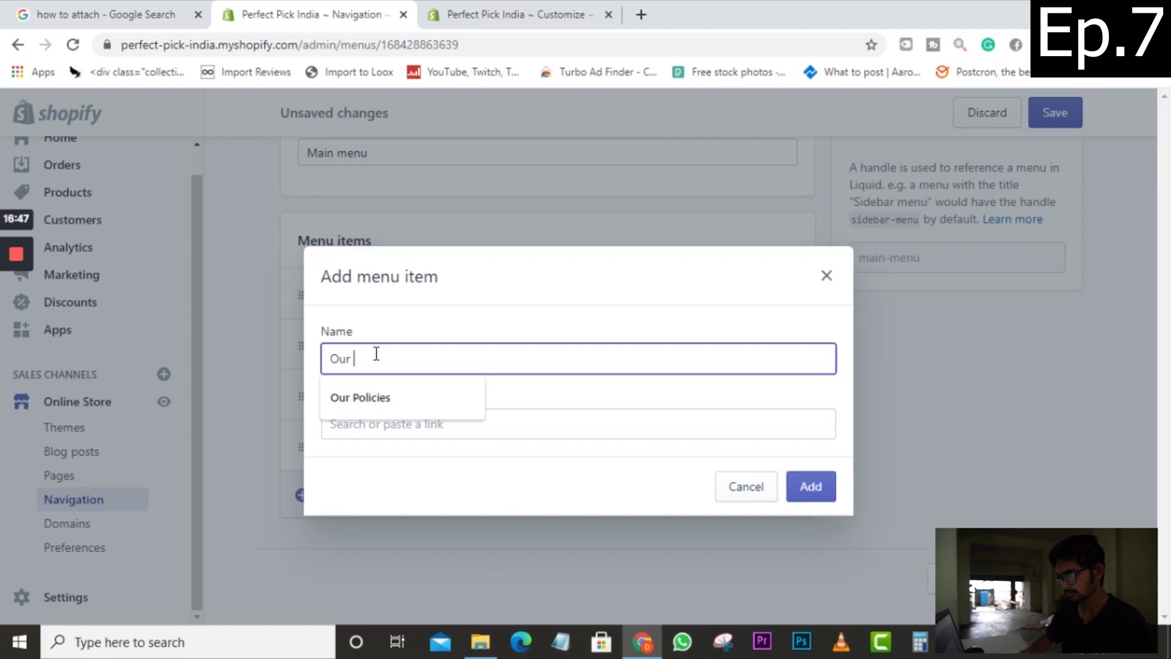
{"action": "type", "text": "Policies"}
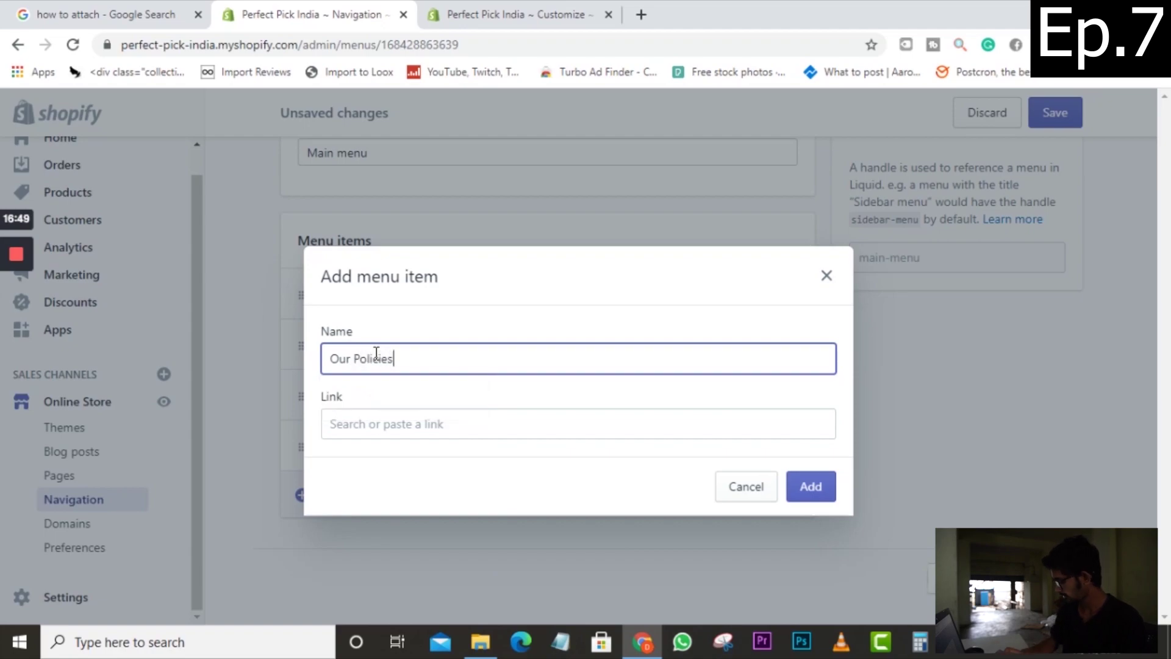
{"action": "left_click", "coordinate": [402, 433]}
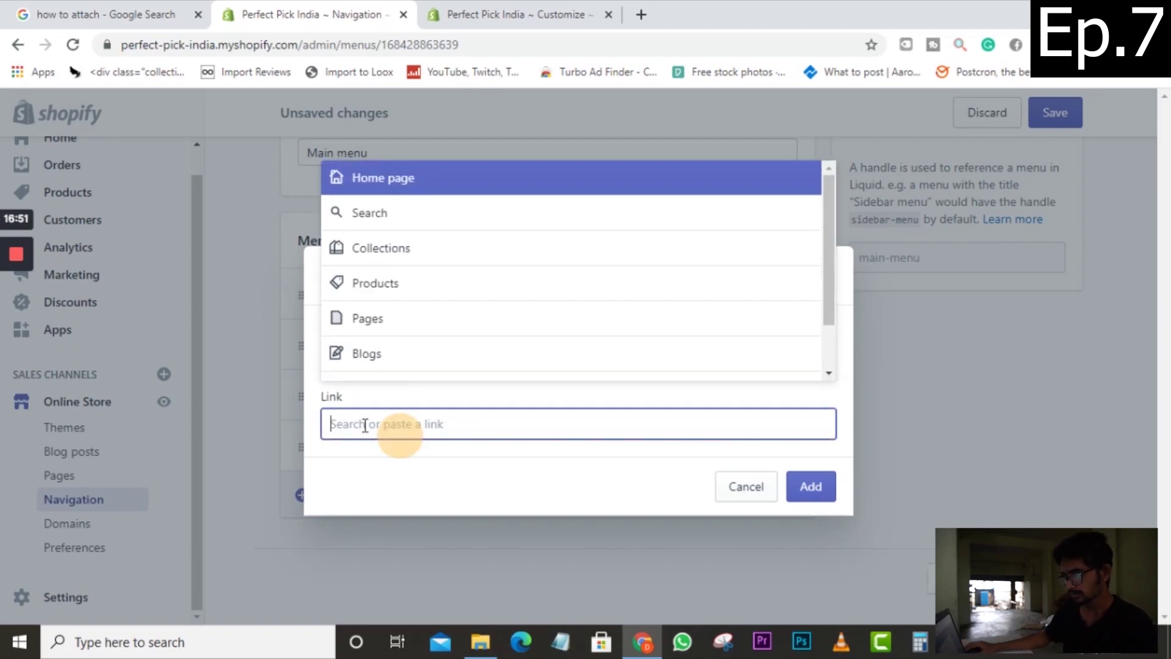
{"action": "left_click", "coordinate": [372, 323]}
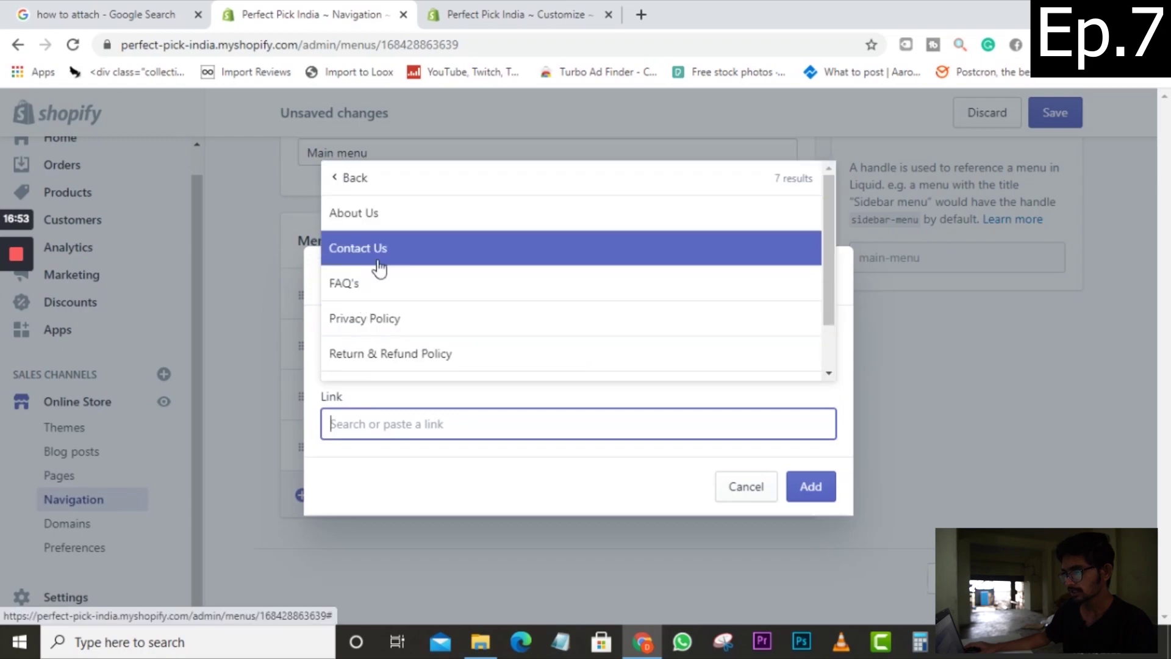
{"action": "scroll", "coordinate": [379, 261], "scroll_direction": "down", "scroll_amount": 2}
{"action": "left_click", "coordinate": [333, 300]}
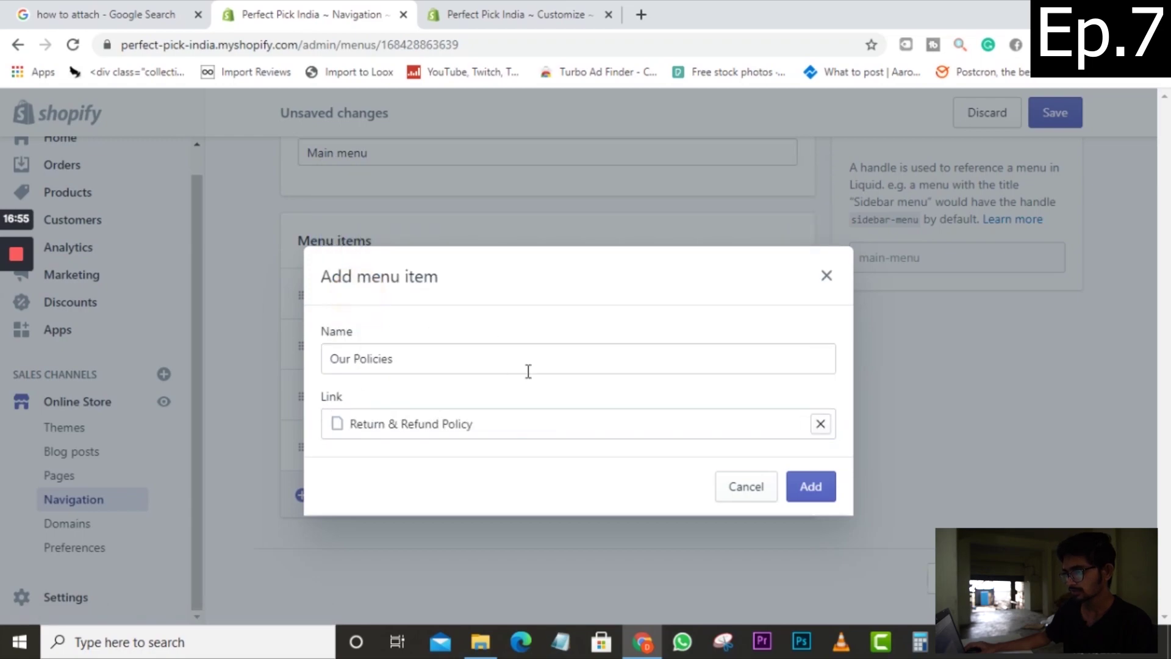
{"action": "left_click", "coordinate": [811, 487]}
Step: Add a "Contact Us" item to the Main menu, linked to the Contact Us page
{"action": "scroll", "coordinate": [568, 373], "scroll_direction": "down", "scroll_amount": 1}
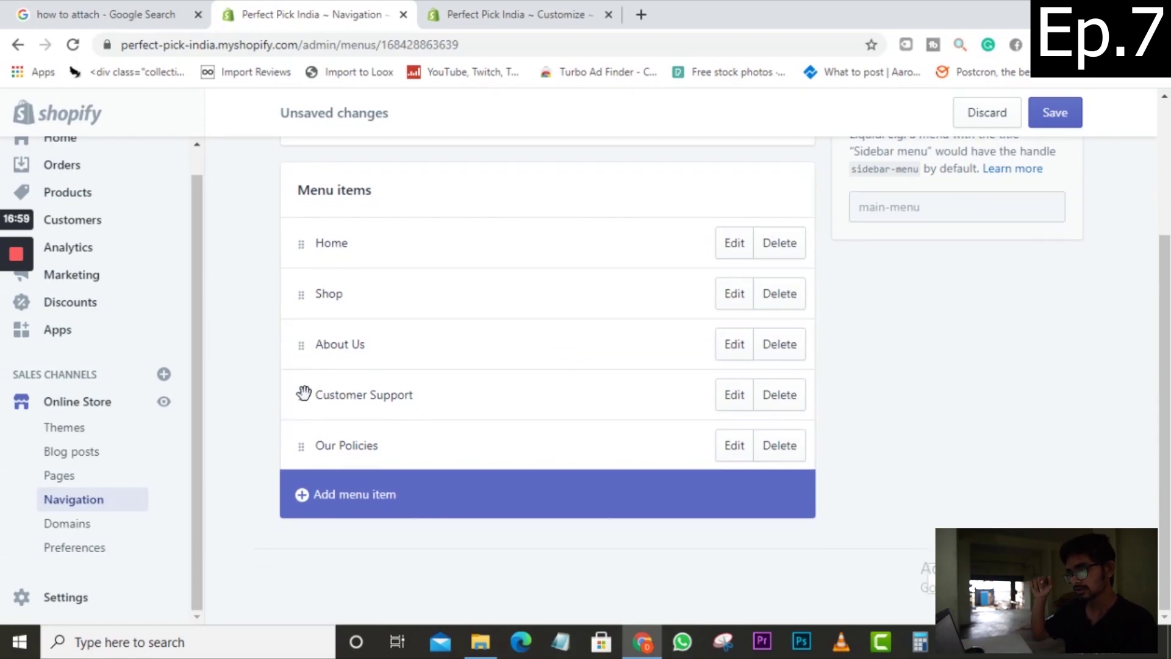
{"action": "left_click", "coordinate": [316, 504]}
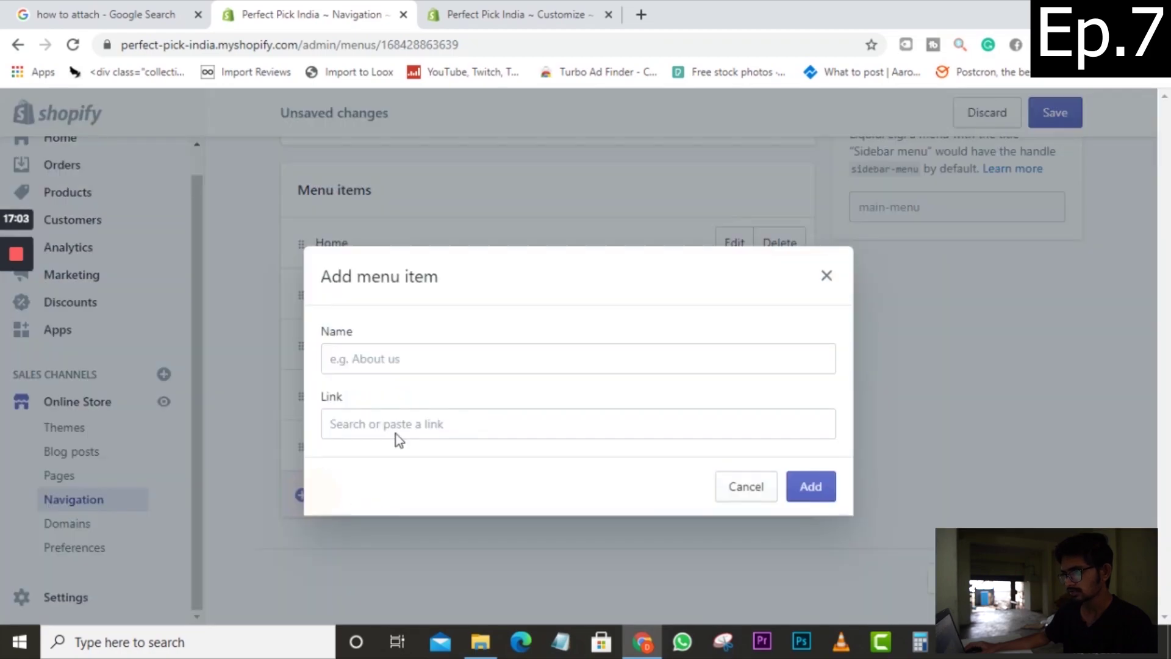
{"action": "left_click", "coordinate": [407, 366]}
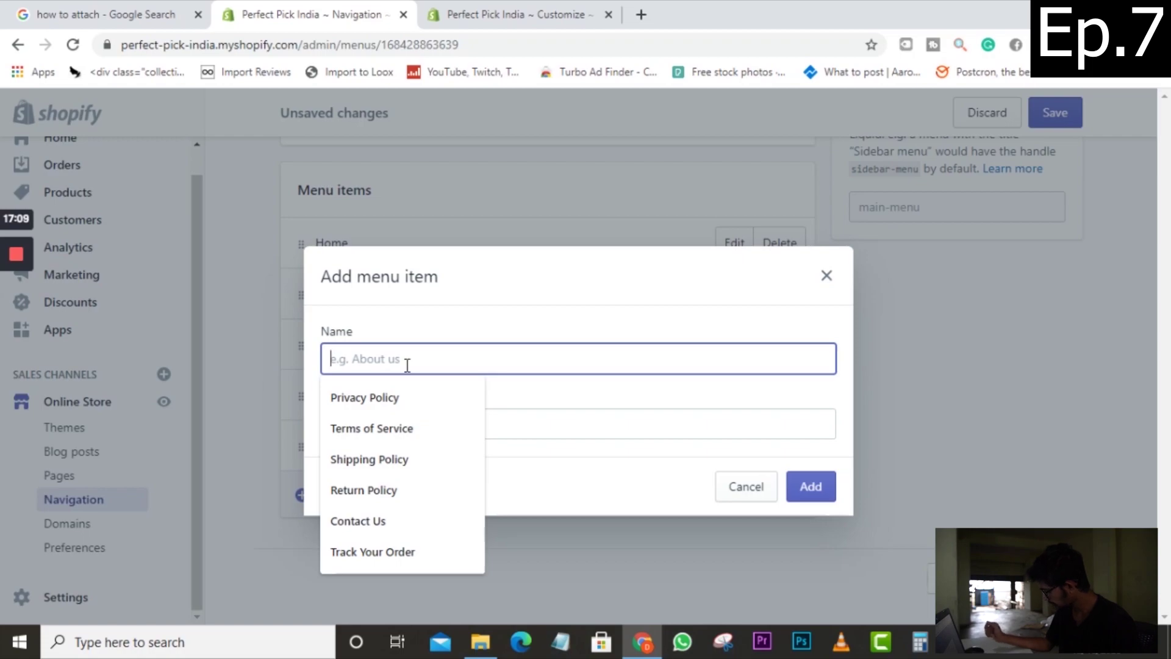
{"action": "type", "text": "COntact"}
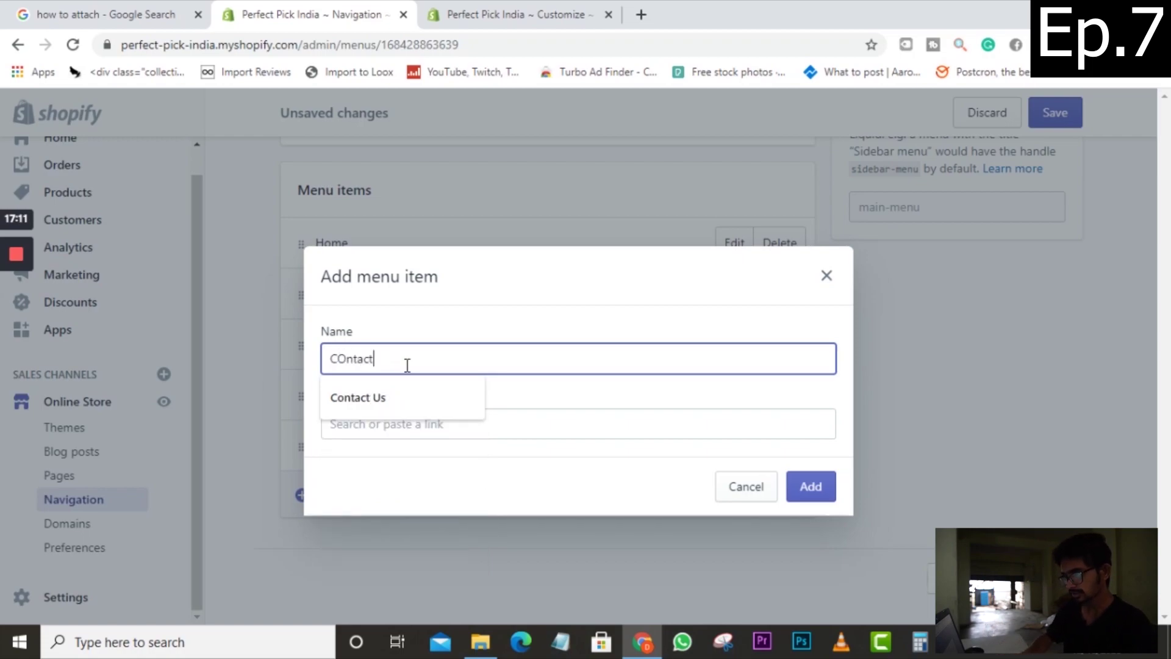
{"action": "left_click", "coordinate": [384, 398]}
{"action": "left_click", "coordinate": [395, 421]}
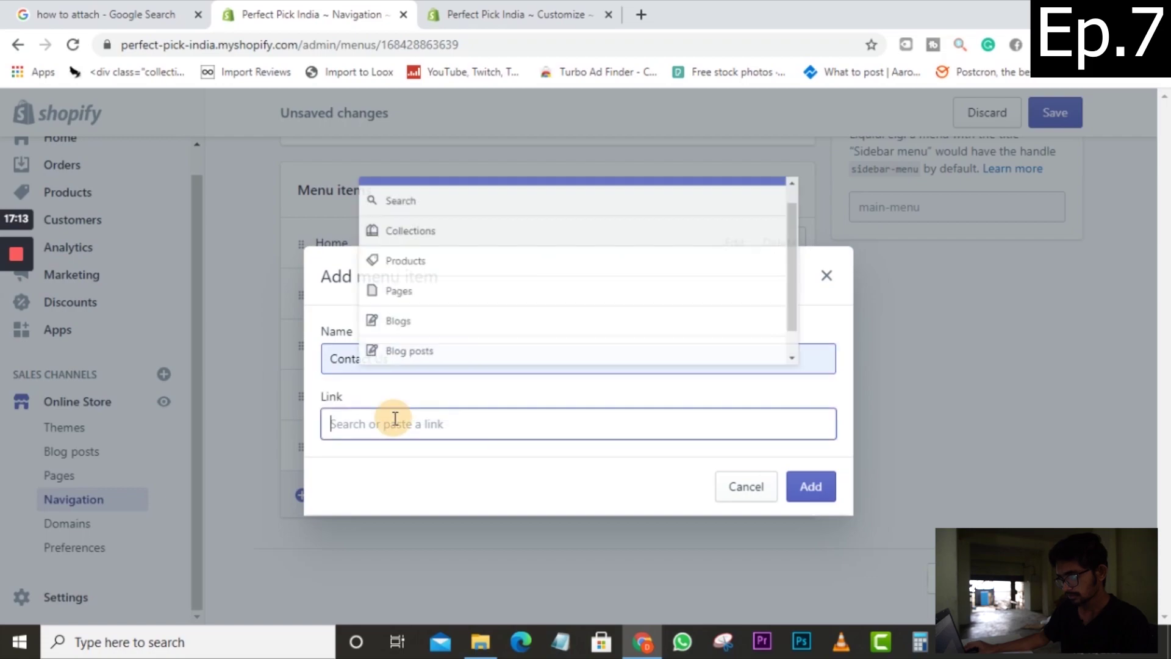
{"action": "left_click", "coordinate": [387, 318]}
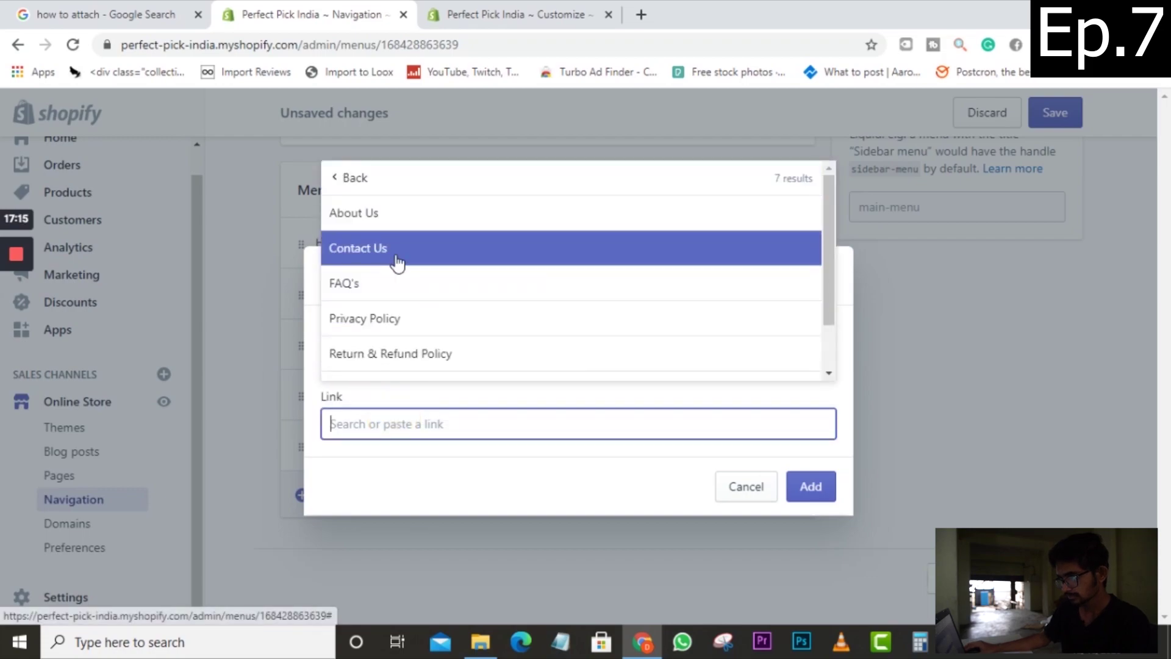
{"action": "left_click", "coordinate": [397, 256]}
{"action": "left_click", "coordinate": [812, 488]}
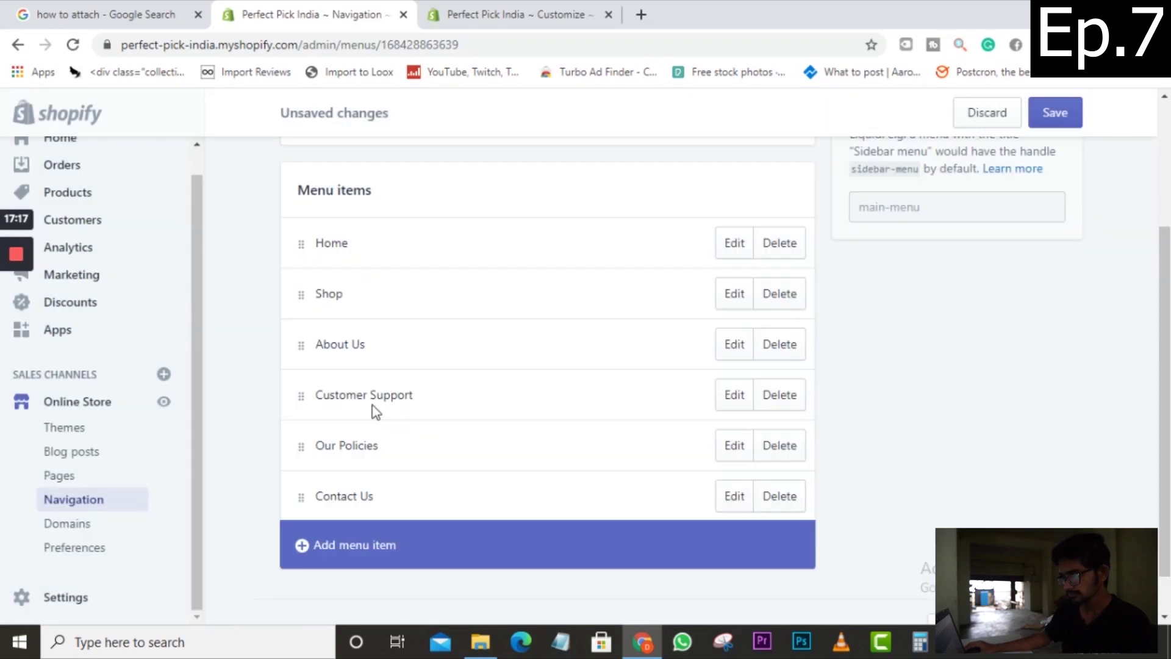
Step: Start another new item in the Main menu below Contact Us
{"action": "left_click", "coordinate": [339, 546]}
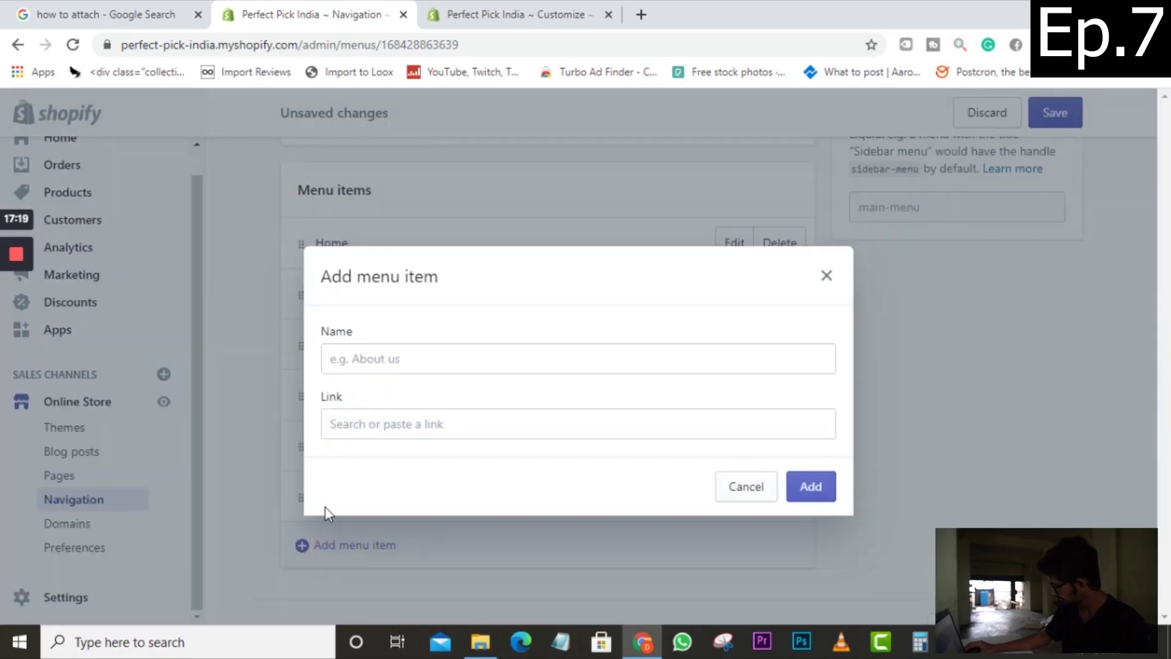
{"action": "left_click", "coordinate": [388, 357]}
{"action": "type", "text": "Trackin"}
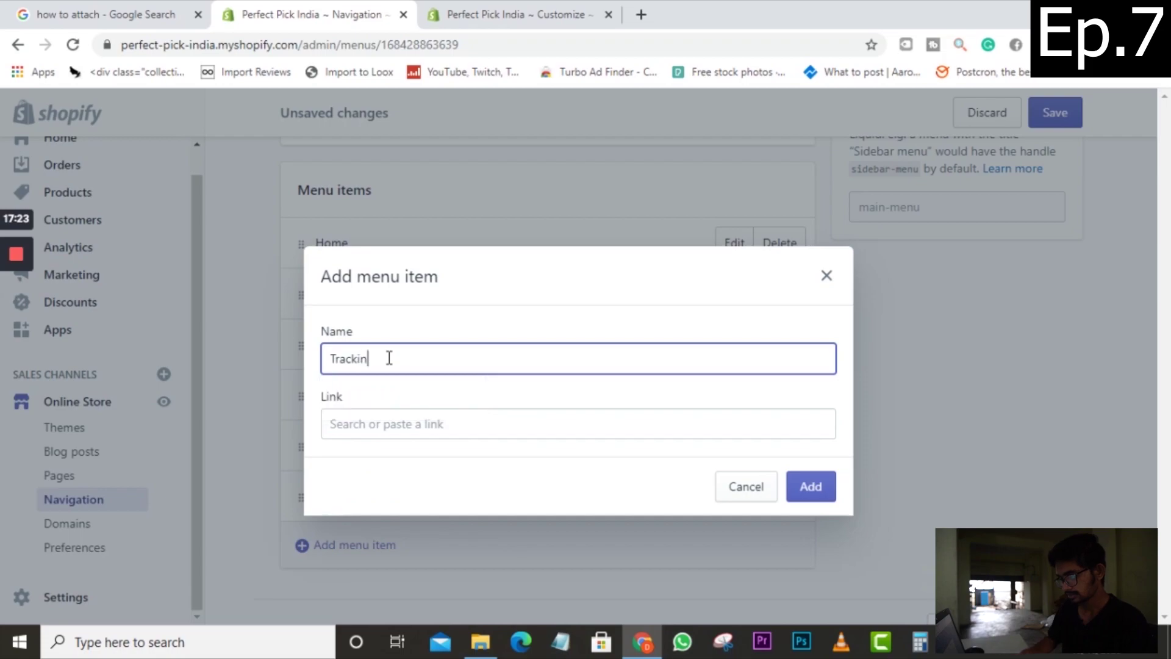
{"action": "key", "text": "BackSpace"}
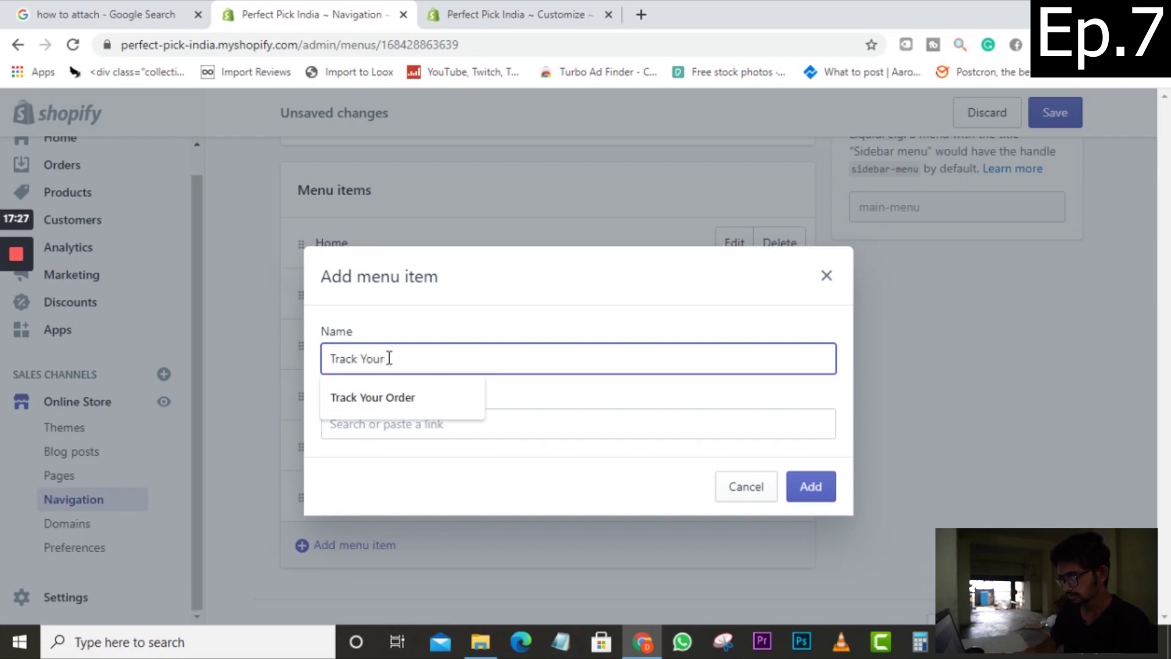
{"action": "key", "text": "BackSpace"}
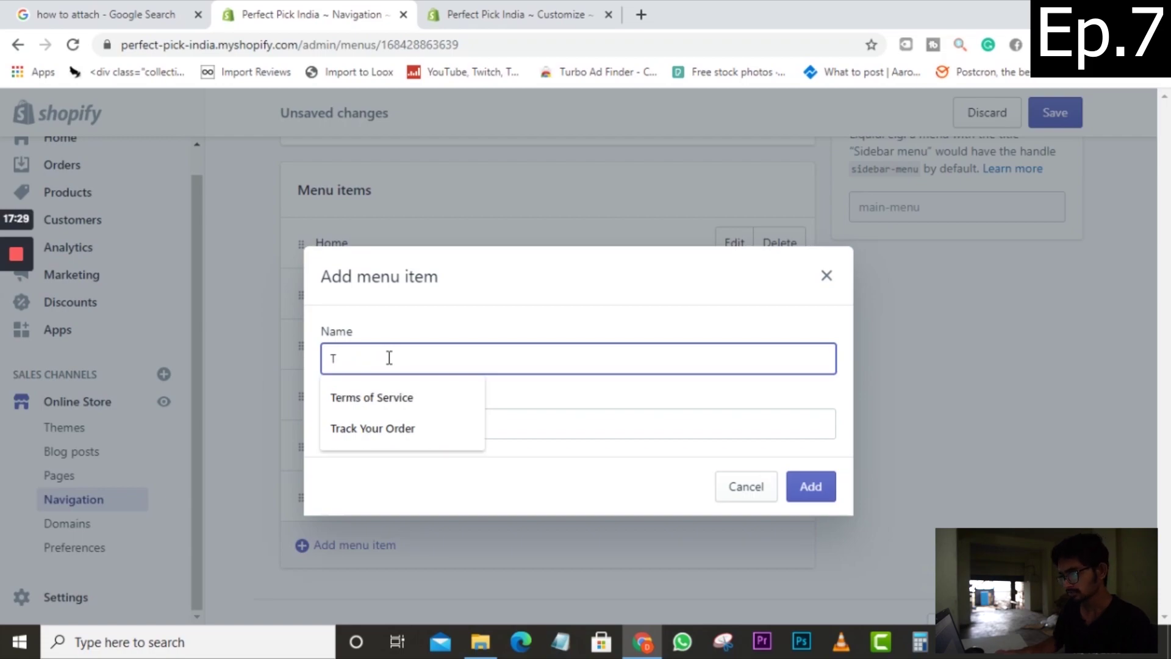
{"action": "key", "text": "BackSpace"}
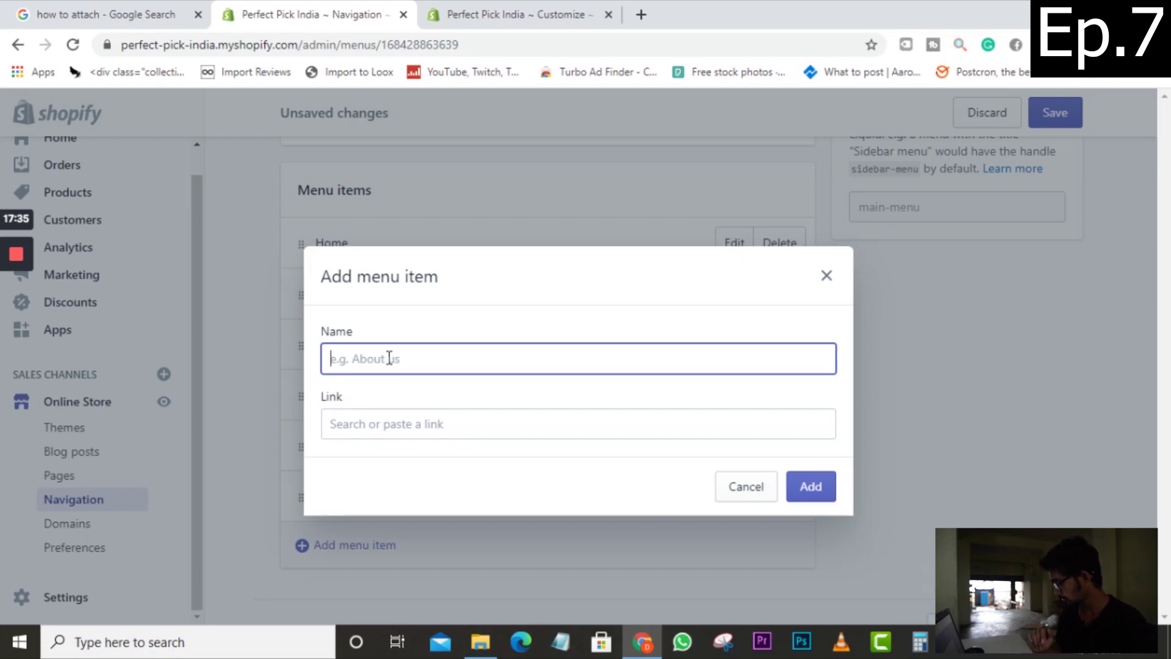
Step: Add an "FAQ's" item to the Main menu, linked to the FAQ's page
{"action": "type", "text": "F"}
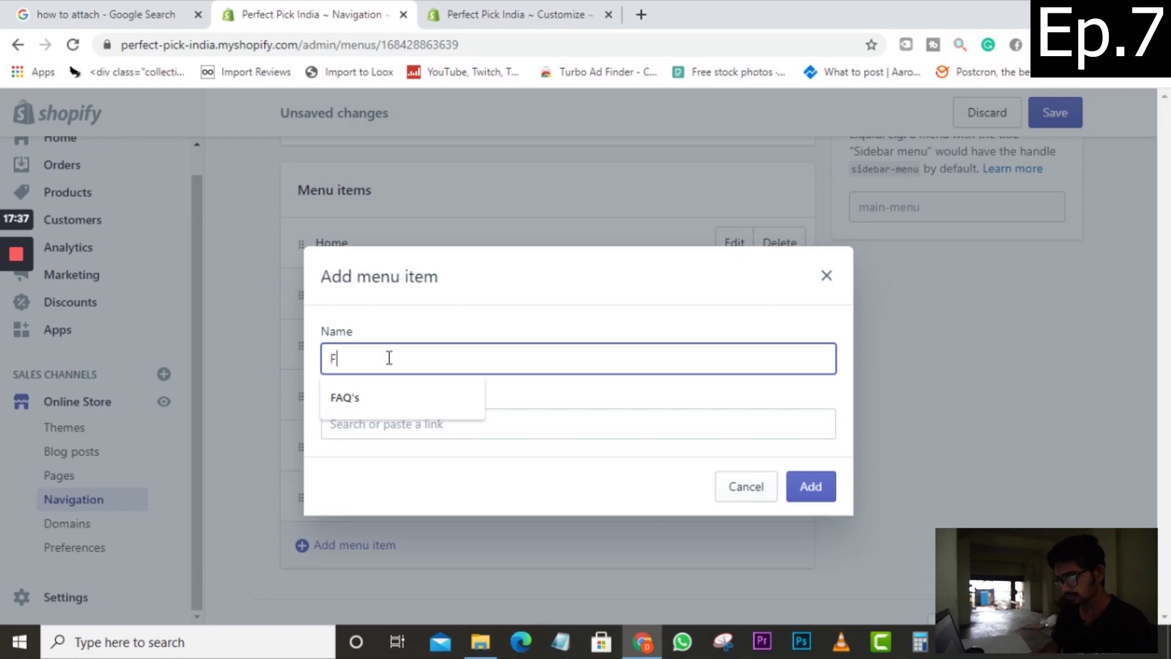
{"action": "type", "text": "AQ's"}
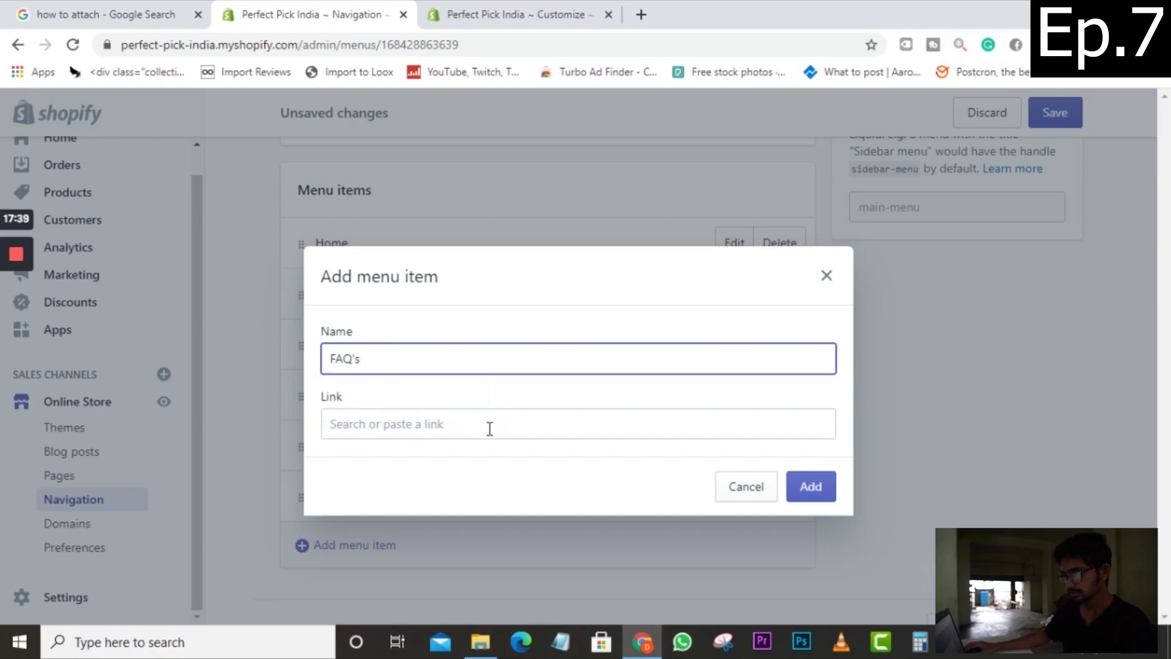
{"action": "left_click", "coordinate": [470, 424]}
{"action": "left_click", "coordinate": [374, 323]}
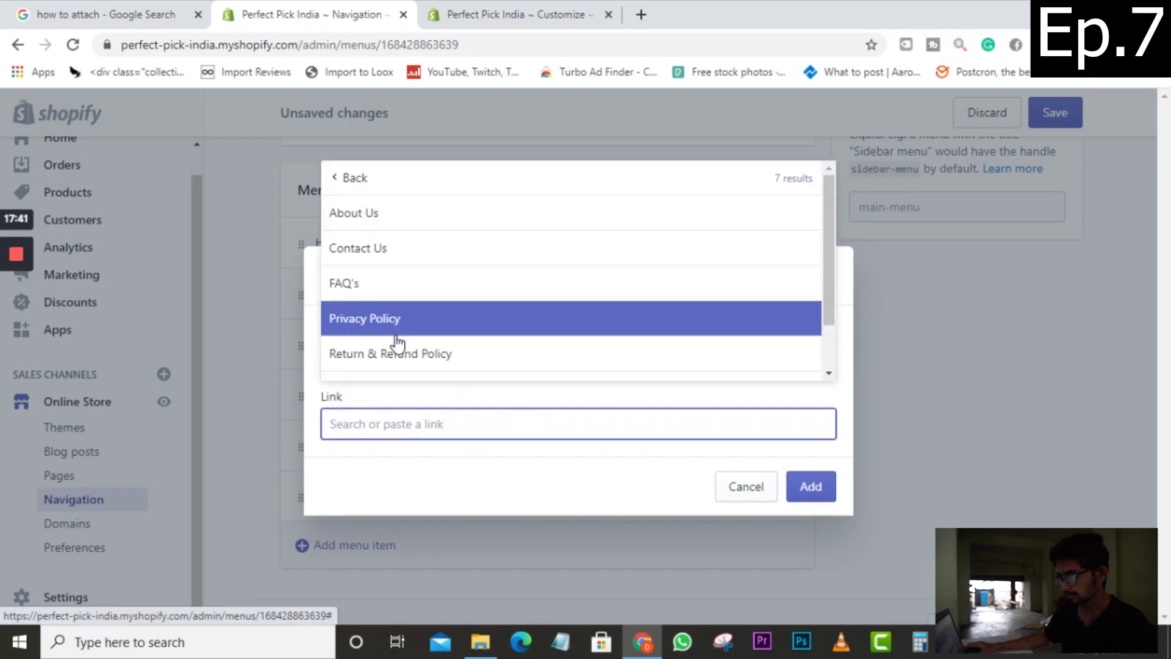
{"action": "left_click", "coordinate": [390, 282]}
{"action": "left_click", "coordinate": [803, 487]}
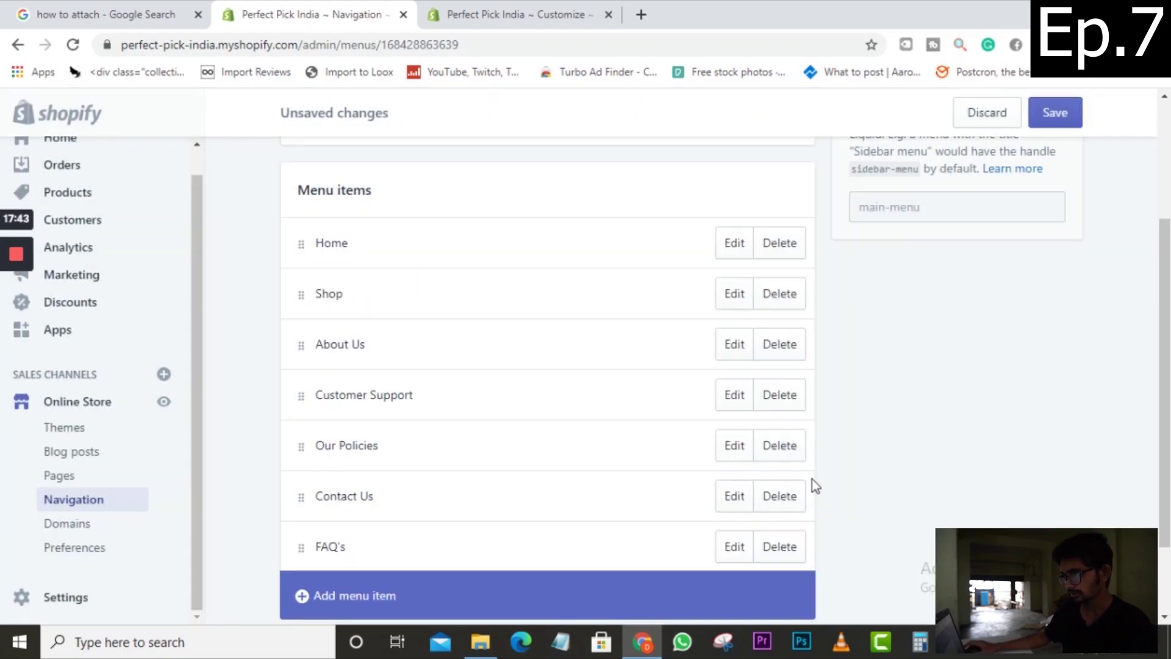
Step: Compare the edited Main menu items with the header menu in the theme editor's preview
{"action": "scroll", "coordinate": [888, 455], "scroll_direction": "down", "scroll_amount": 2}
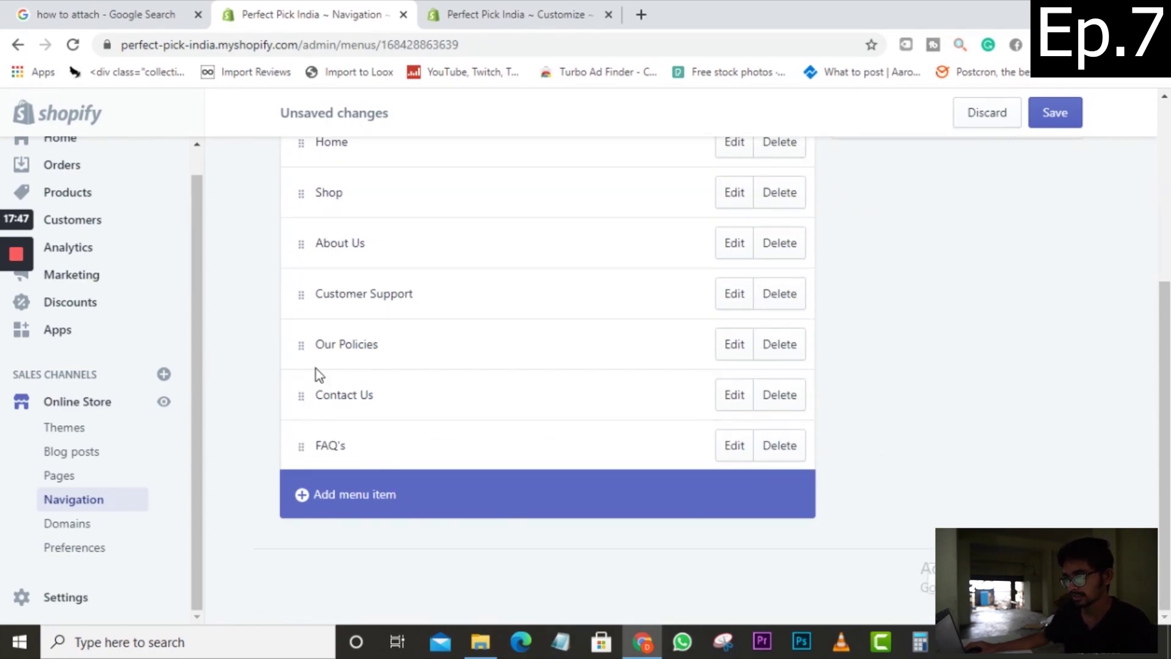
{"action": "left_click", "coordinate": [458, 8]}
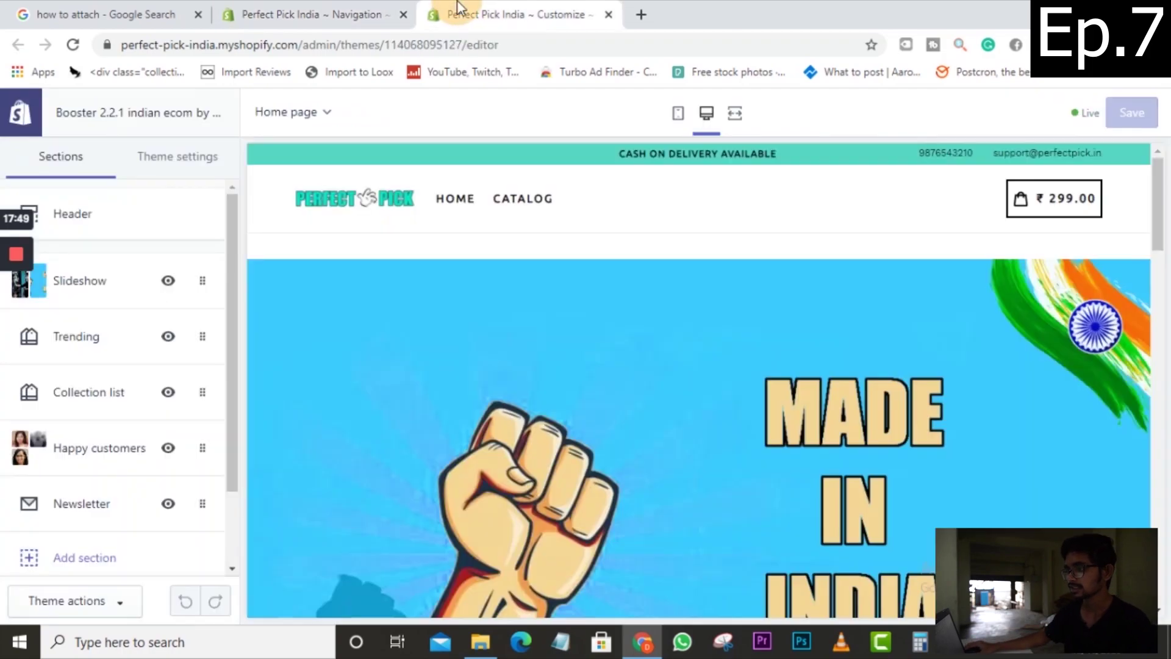
{"action": "left_click", "coordinate": [359, 7]}
{"action": "scroll", "coordinate": [445, 256], "scroll_direction": "up", "scroll_amount": 3}
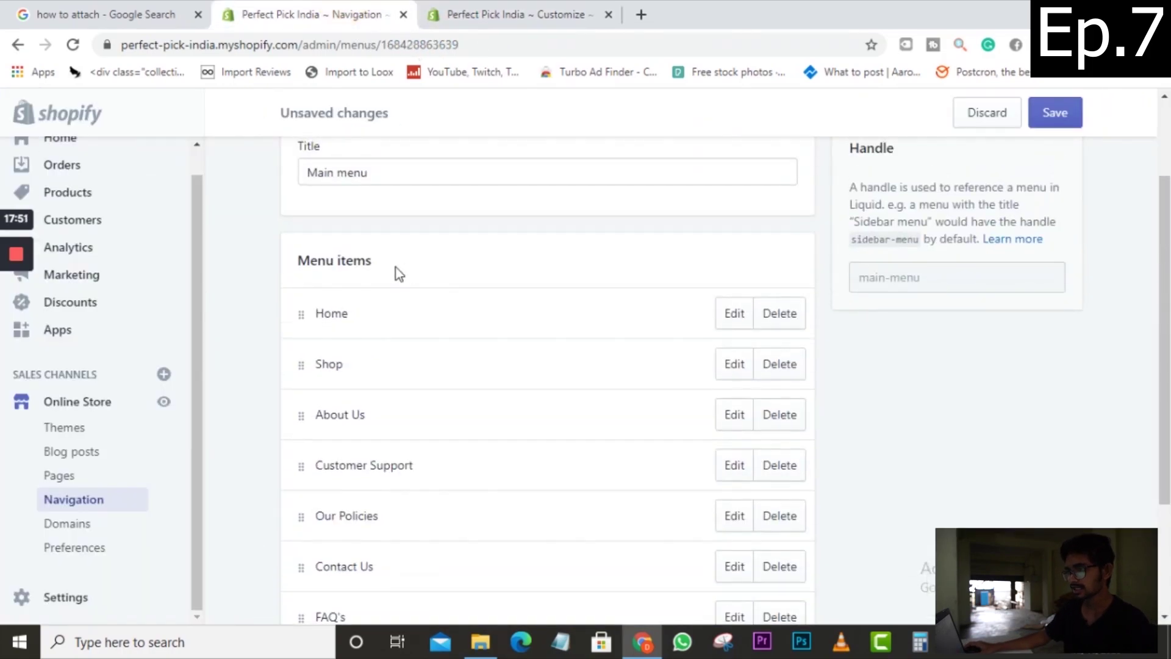
{"action": "left_click", "coordinate": [518, 9]}
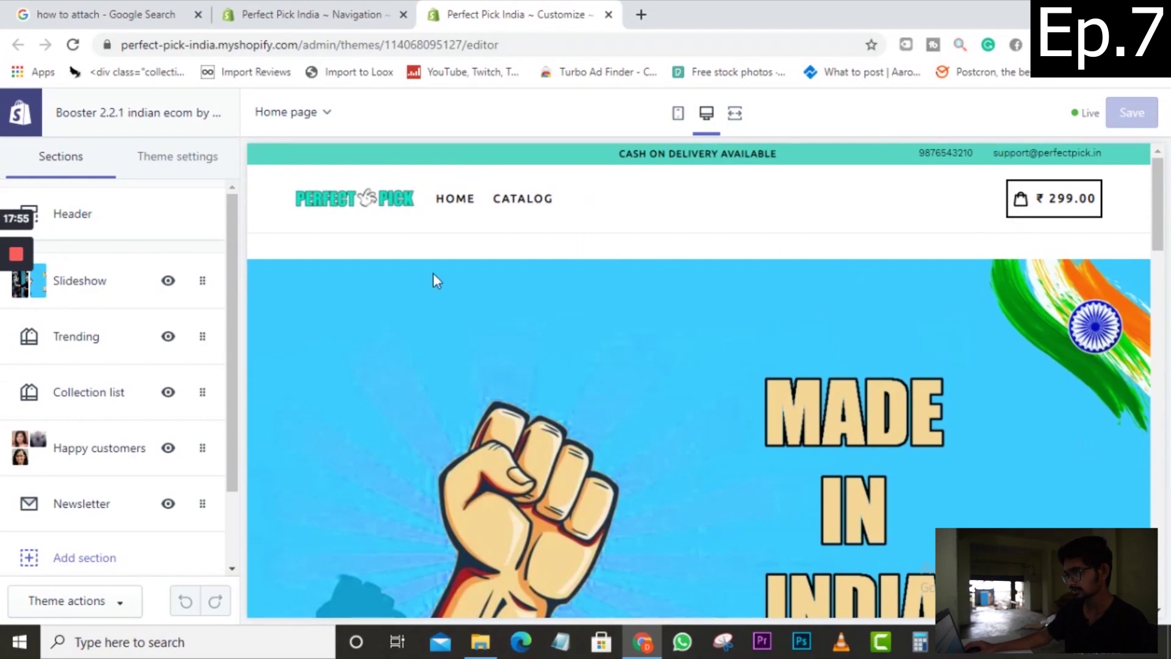
{"action": "left_click", "coordinate": [308, 14]}
Step: Nest Contact Us and Our Policies under Customer Support in the Main menu and save the menu
{"action": "scroll", "coordinate": [574, 346], "scroll_direction": "down", "scroll_amount": 3}
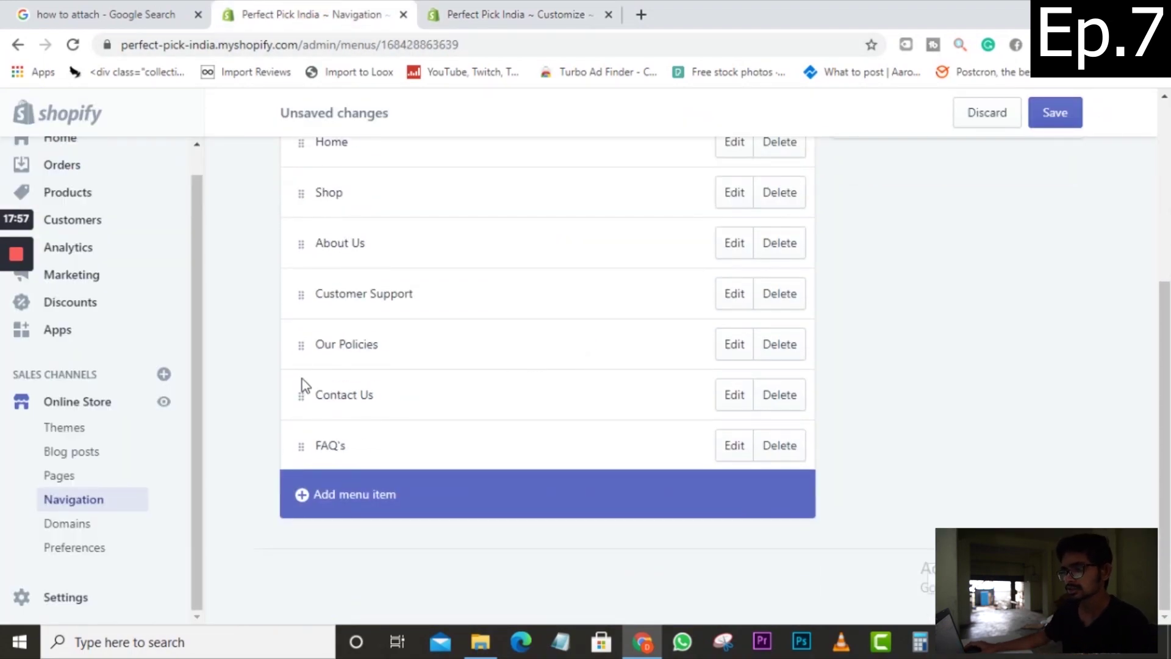
{"action": "left_click_drag", "start_coordinate": [295, 396], "coordinate": [342, 378]}
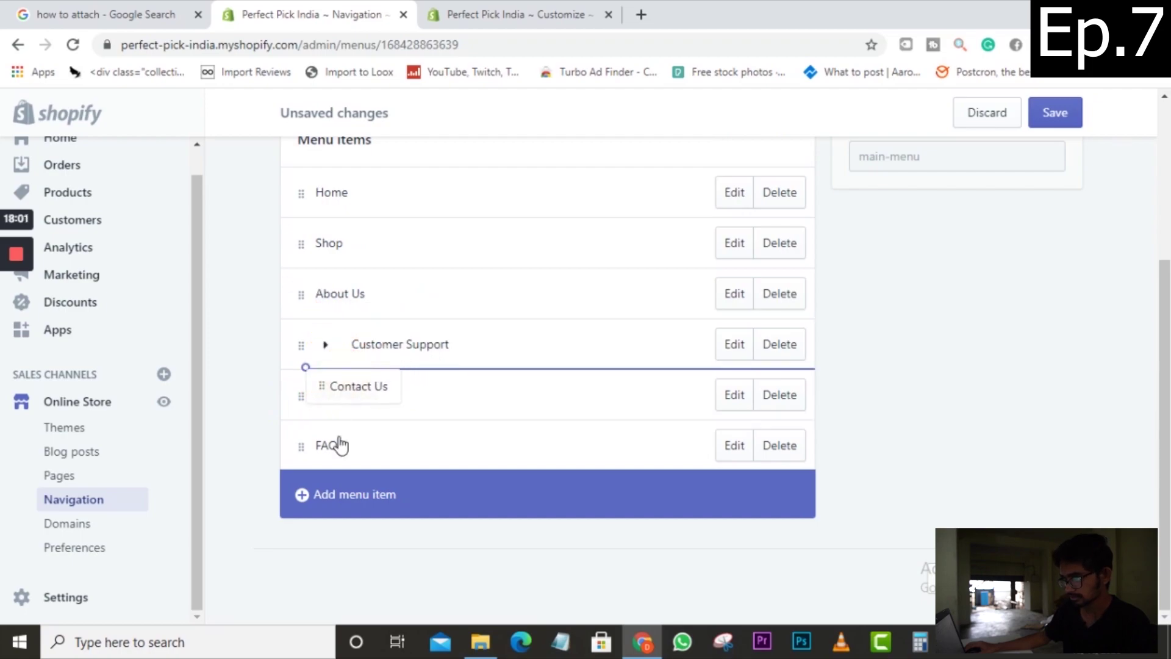
{"action": "left_click_drag", "start_coordinate": [301, 493], "coordinate": [366, 421]}
{"action": "left_click_drag", "start_coordinate": [359, 448], "coordinate": [322, 455]}
{"action": "scroll", "coordinate": [410, 488], "scroll_direction": "down", "scroll_amount": 2}
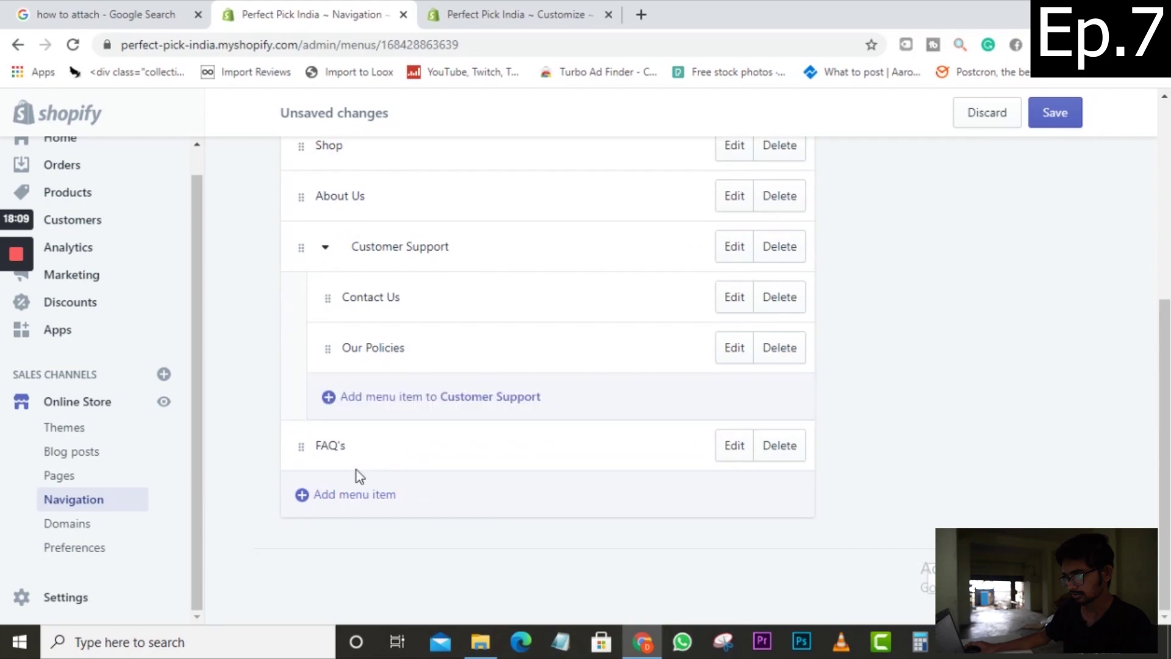
{"action": "left_click", "coordinate": [1083, 125]}
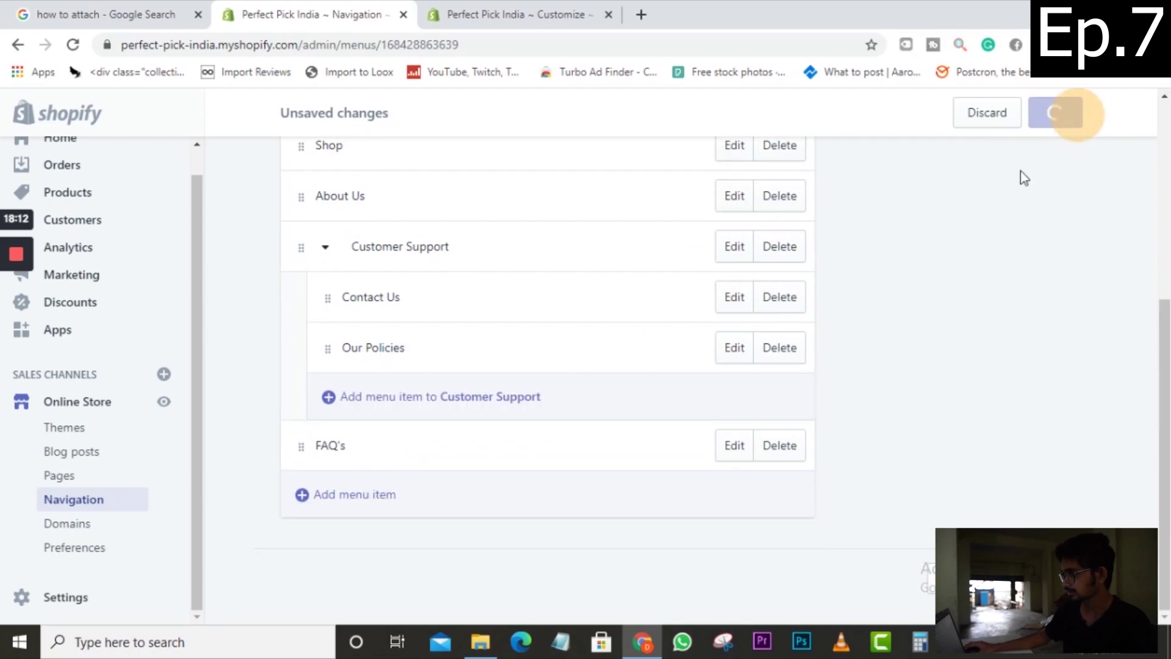
Step: Reload the theme editor's preview and compare its header menu and Customer Support dropdown with the saved Main menu structure
{"action": "left_click", "coordinate": [511, 9]}
{"action": "left_click", "coordinate": [70, 47]}
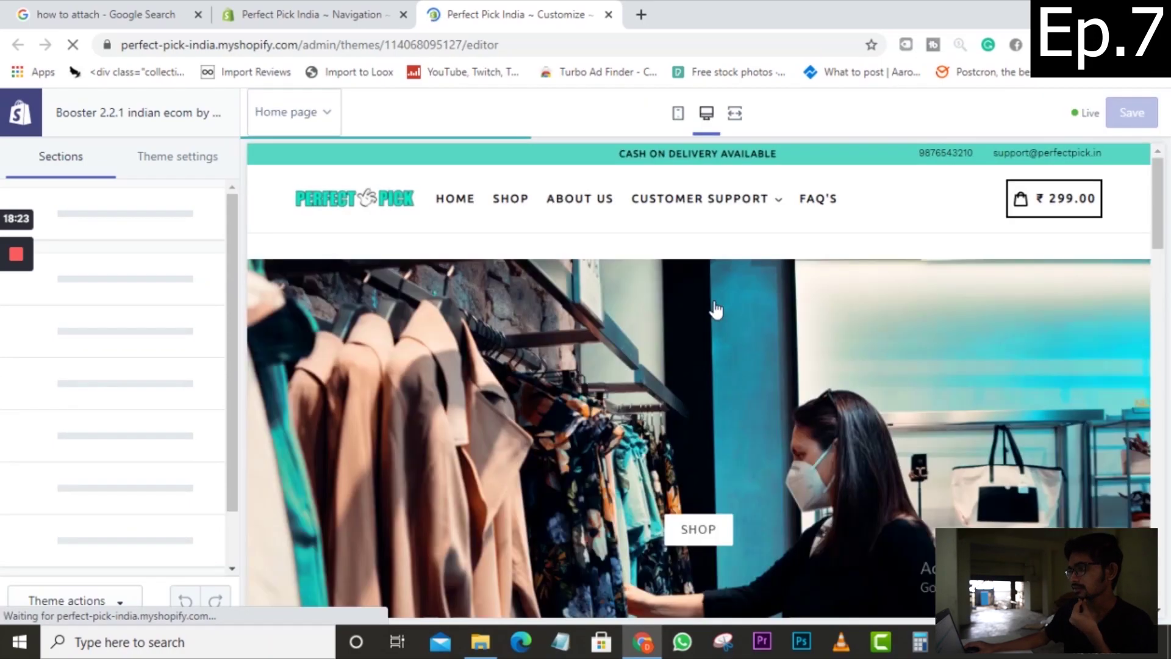
{"action": "key", "text": "ctrl+shift+Tab"}
{"action": "scroll", "coordinate": [558, 393], "scroll_direction": "down", "scroll_amount": 2}
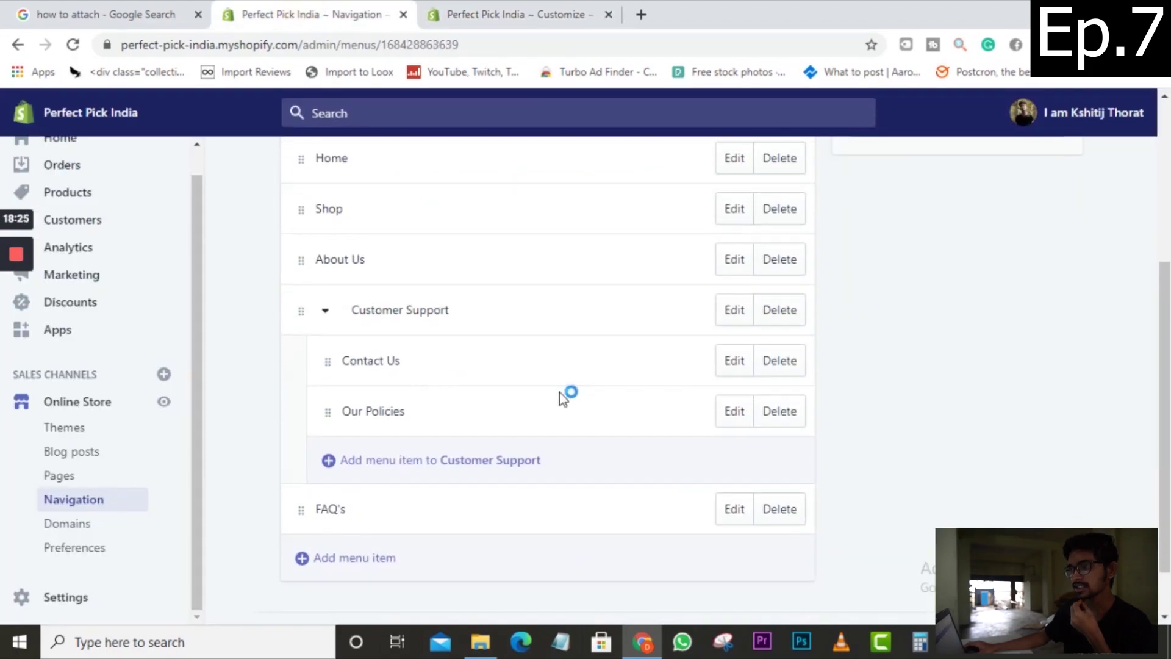
{"action": "scroll", "coordinate": [481, 364], "scroll_direction": "up", "scroll_amount": 3}
{"action": "scroll", "coordinate": [351, 385], "scroll_direction": "down", "scroll_amount": 3}
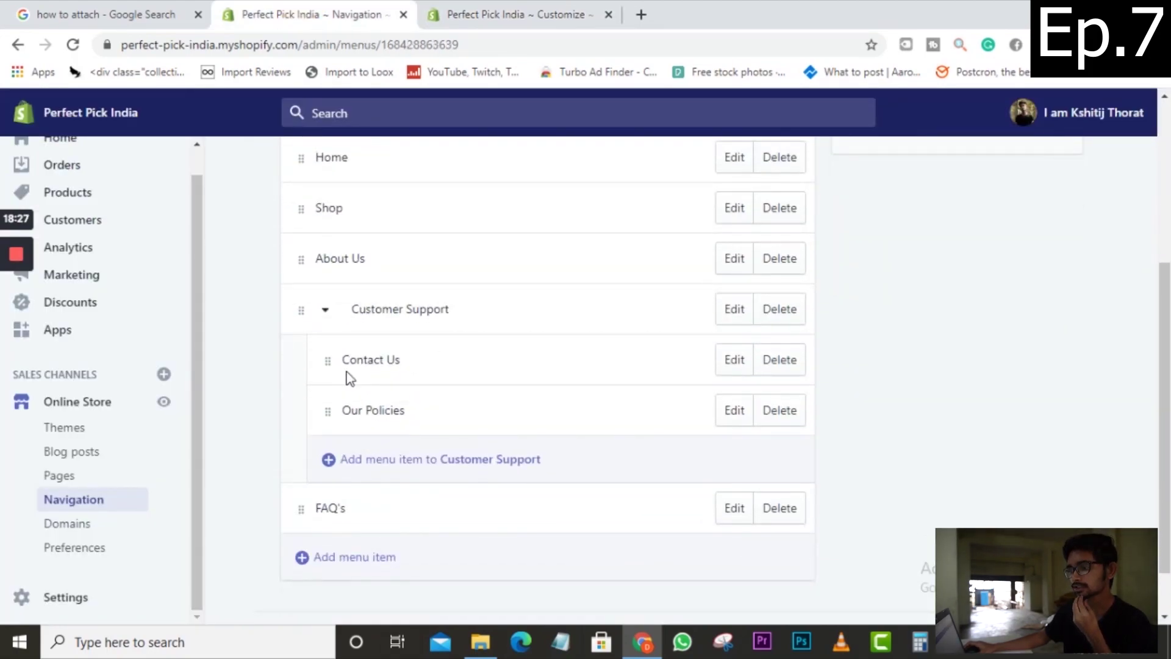
{"action": "left_click", "coordinate": [560, 8]}
{"action": "mouse_move", "coordinate": [747, 207]}
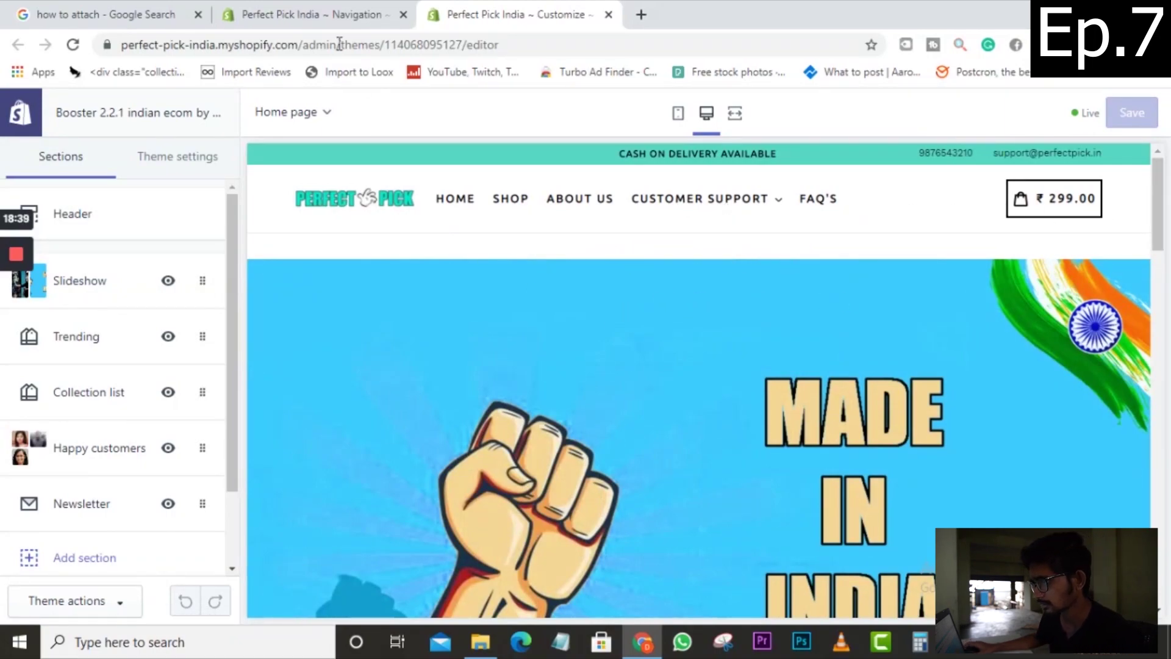
{"action": "left_click", "coordinate": [313, 14]}
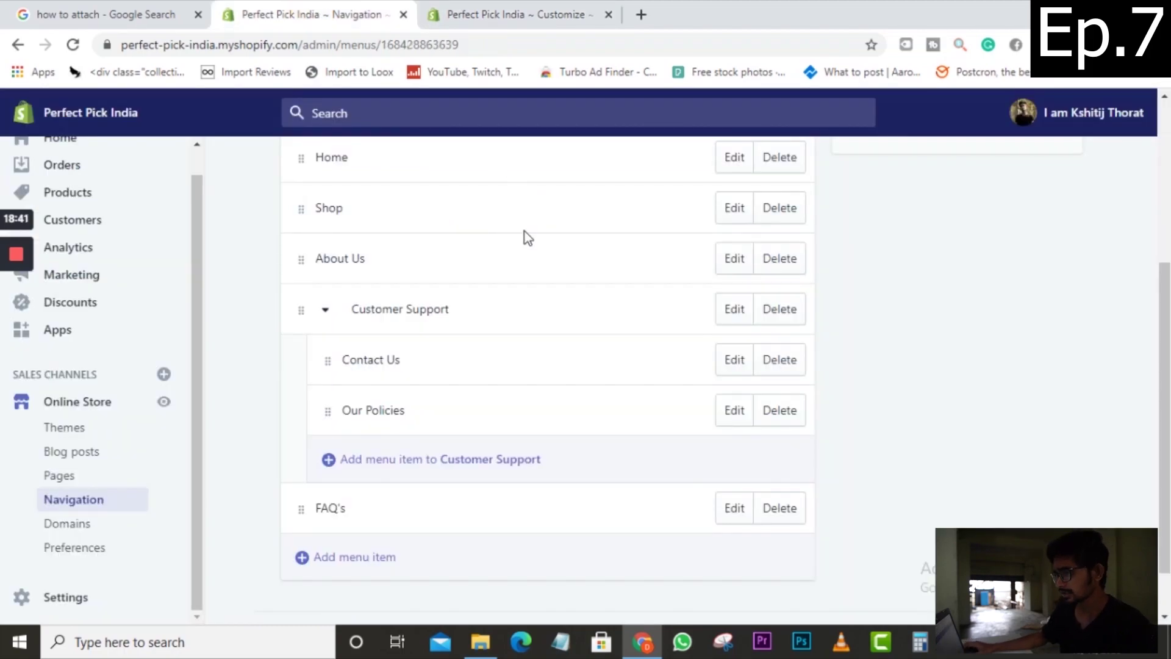
{"action": "scroll", "coordinate": [415, 459], "scroll_direction": "down", "scroll_amount": 1}
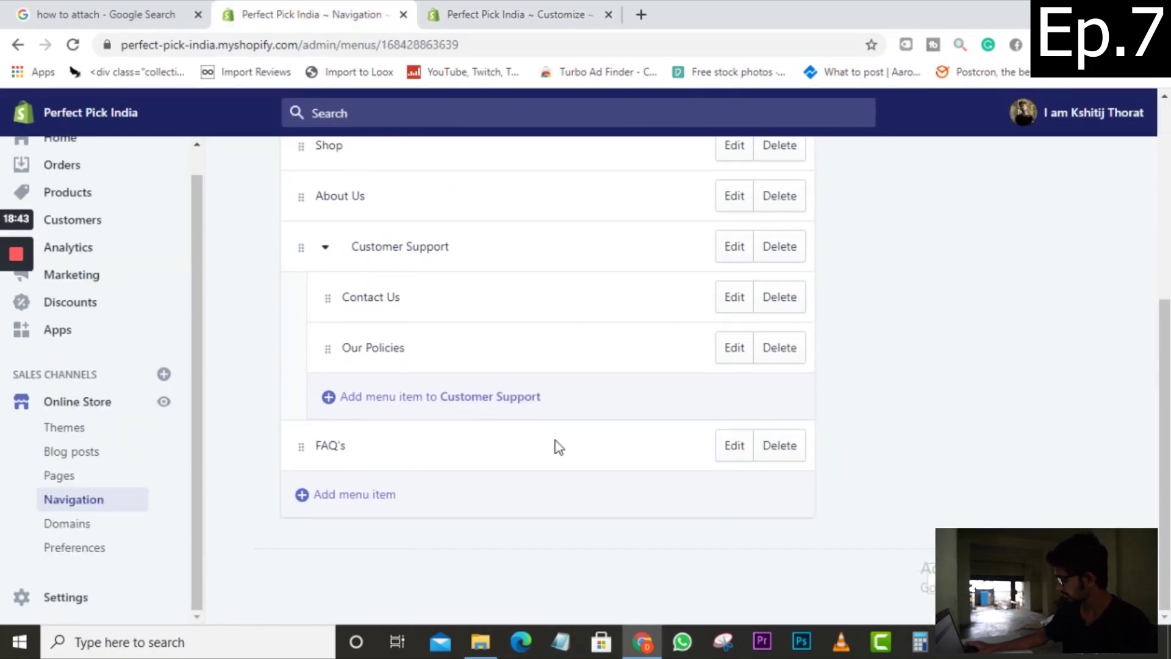
{"action": "left_click", "coordinate": [332, 495]}
{"action": "left_click", "coordinate": [499, 364]}
{"action": "type", "text": "Po"}
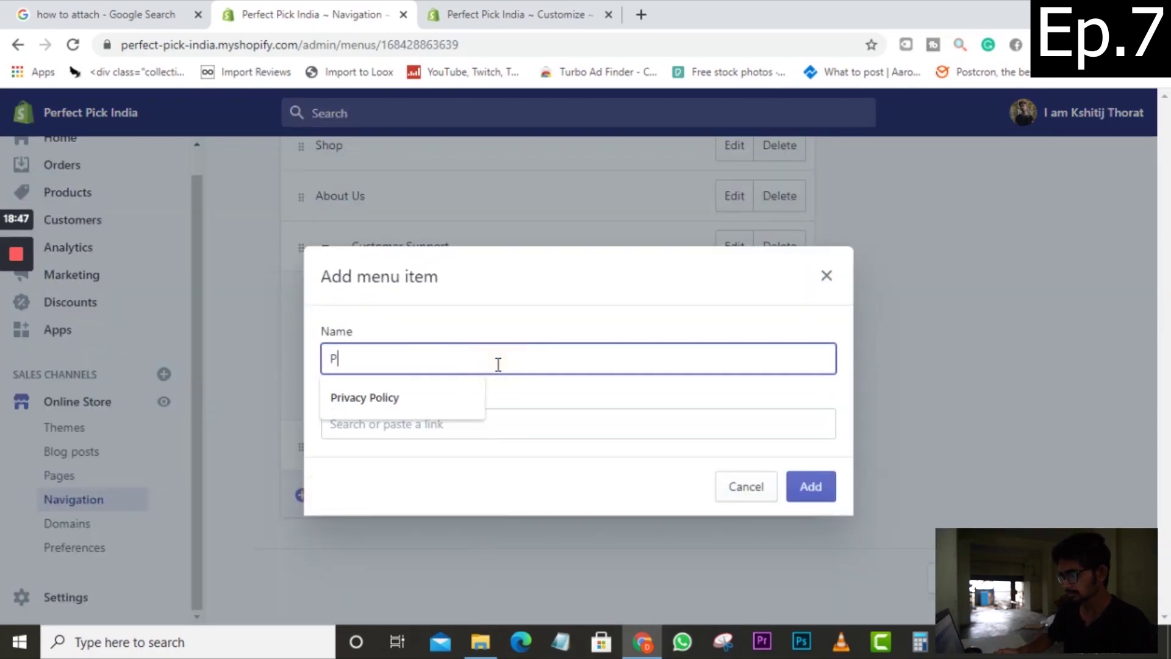
{"action": "key", "text": "BackSpace"}
{"action": "key", "text": "BackSpace"}
{"action": "type", "text": "Ou"}
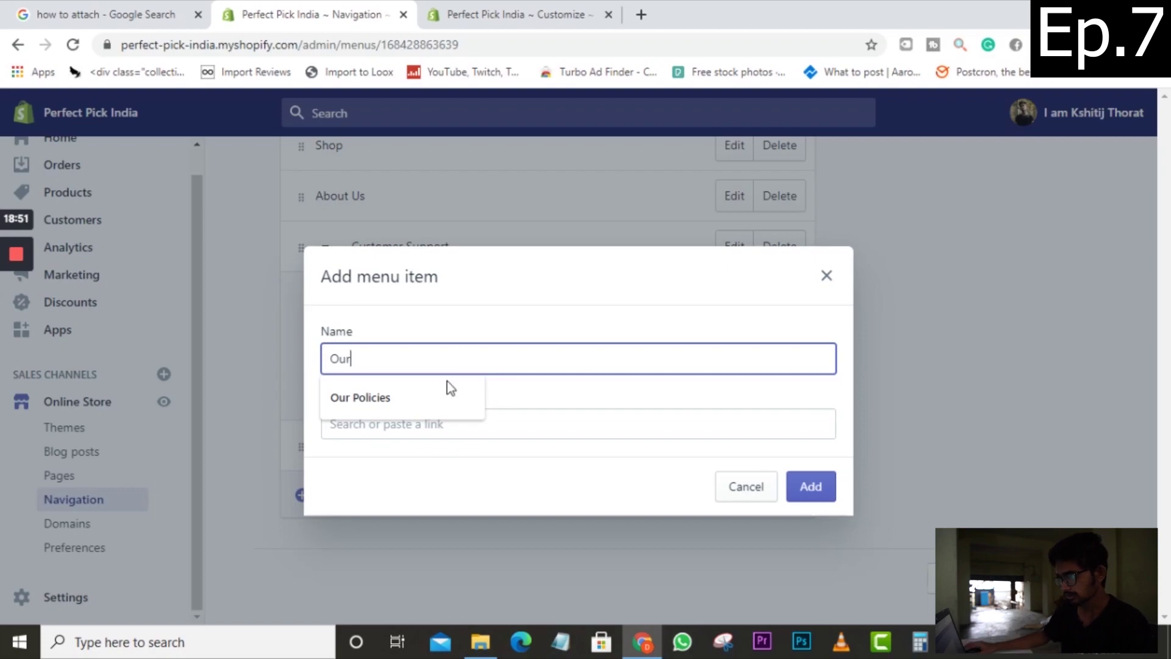
{"action": "type", "text": "r"}
{"action": "left_click", "coordinate": [439, 408]}
{"action": "left_click", "coordinate": [419, 426]}
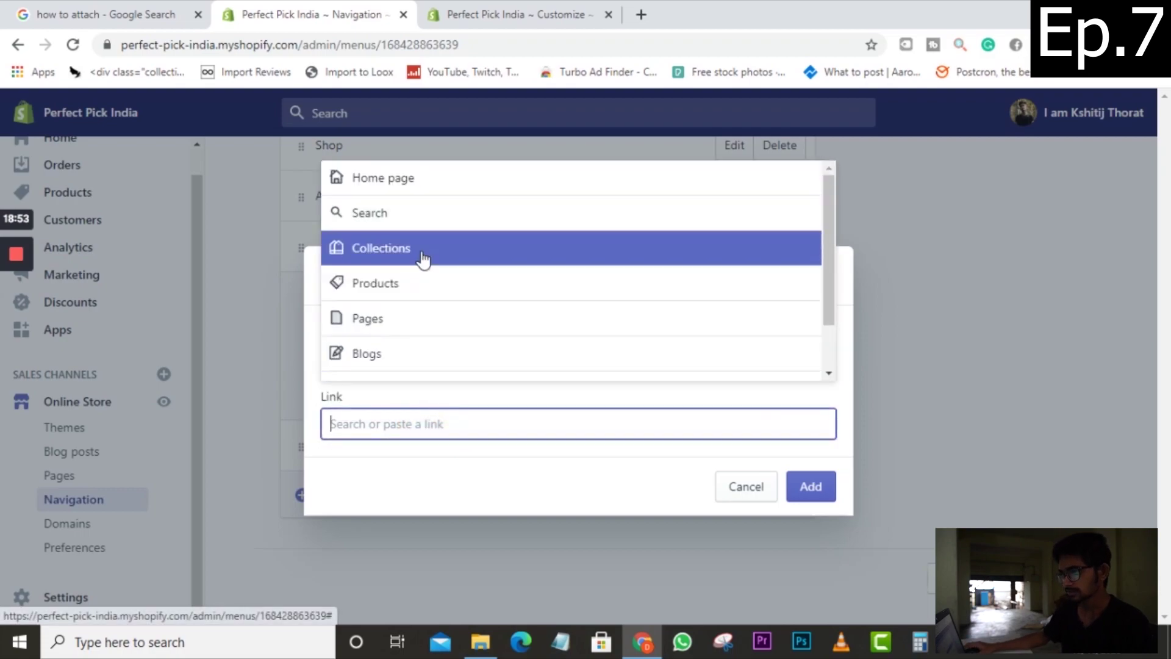
{"action": "scroll", "coordinate": [405, 277], "scroll_direction": "down", "scroll_amount": 2}
{"action": "scroll", "coordinate": [667, 250], "scroll_direction": "up", "scroll_amount": 2}
{"action": "left_click", "coordinate": [745, 488]}
Step: Move Our Policies out of Customer Support to the end of the Main menu and nest FAQ's below Contact Us
{"action": "scroll", "coordinate": [625, 413], "scroll_direction": "up", "scroll_amount": 3}
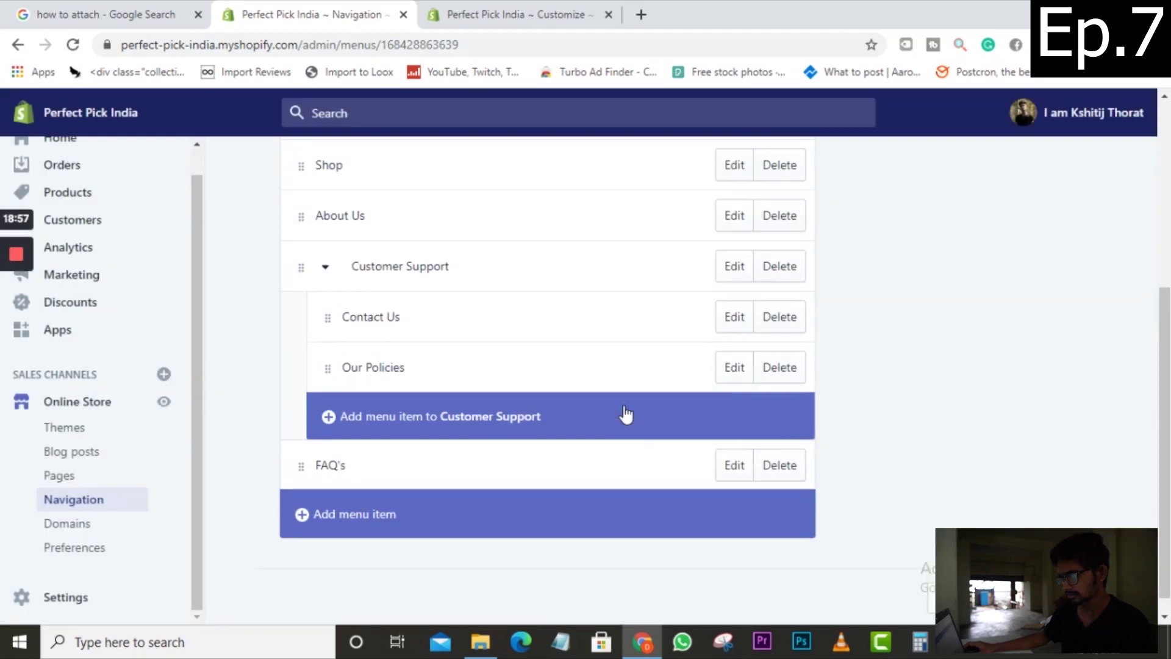
{"action": "scroll", "coordinate": [623, 412], "scroll_direction": "down", "scroll_amount": 3}
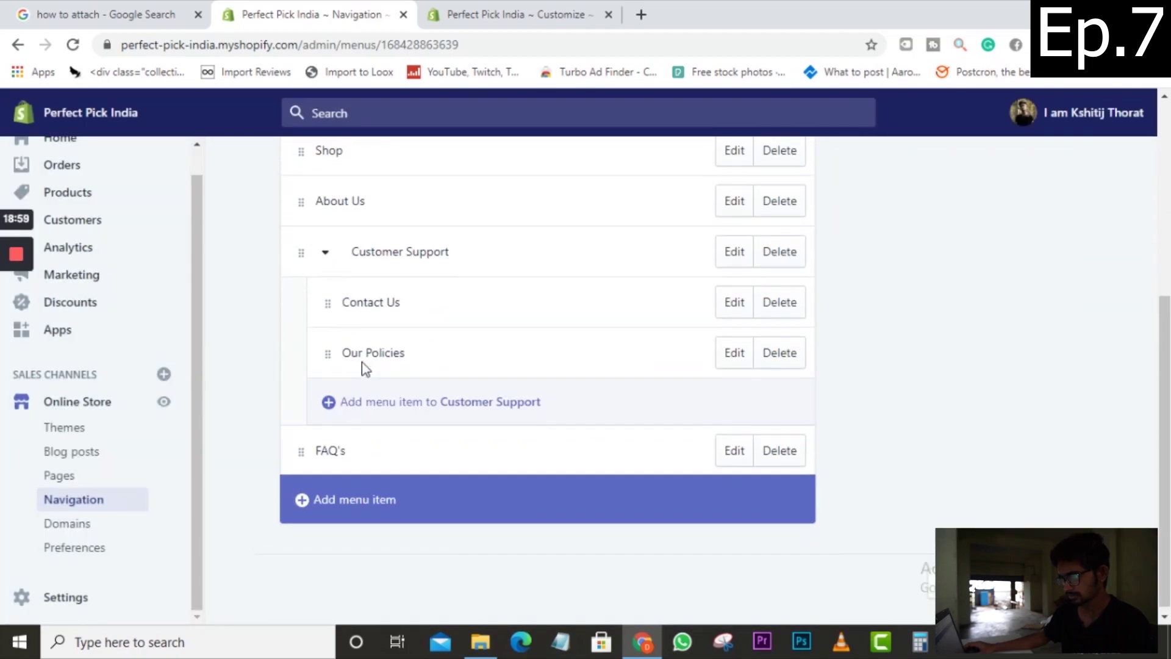
{"action": "scroll", "coordinate": [362, 366], "scroll_direction": "up", "scroll_amount": 1}
{"action": "scroll", "coordinate": [362, 364], "scroll_direction": "down", "scroll_amount": 1}
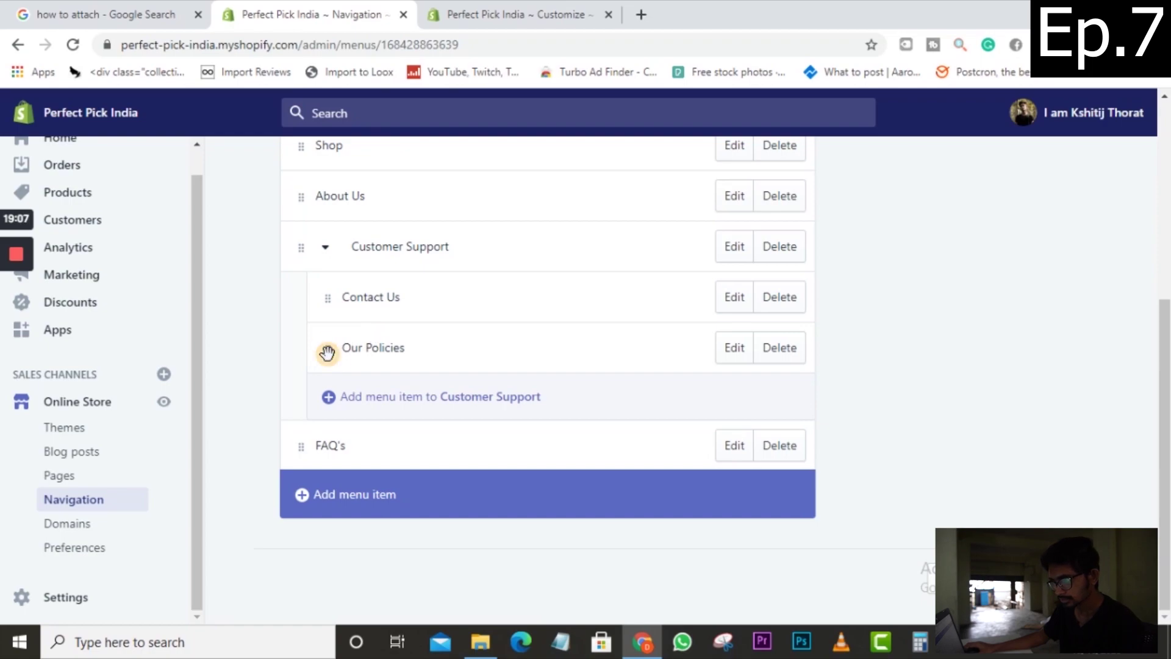
{"action": "left_click_drag", "start_coordinate": [327, 352], "coordinate": [331, 380]}
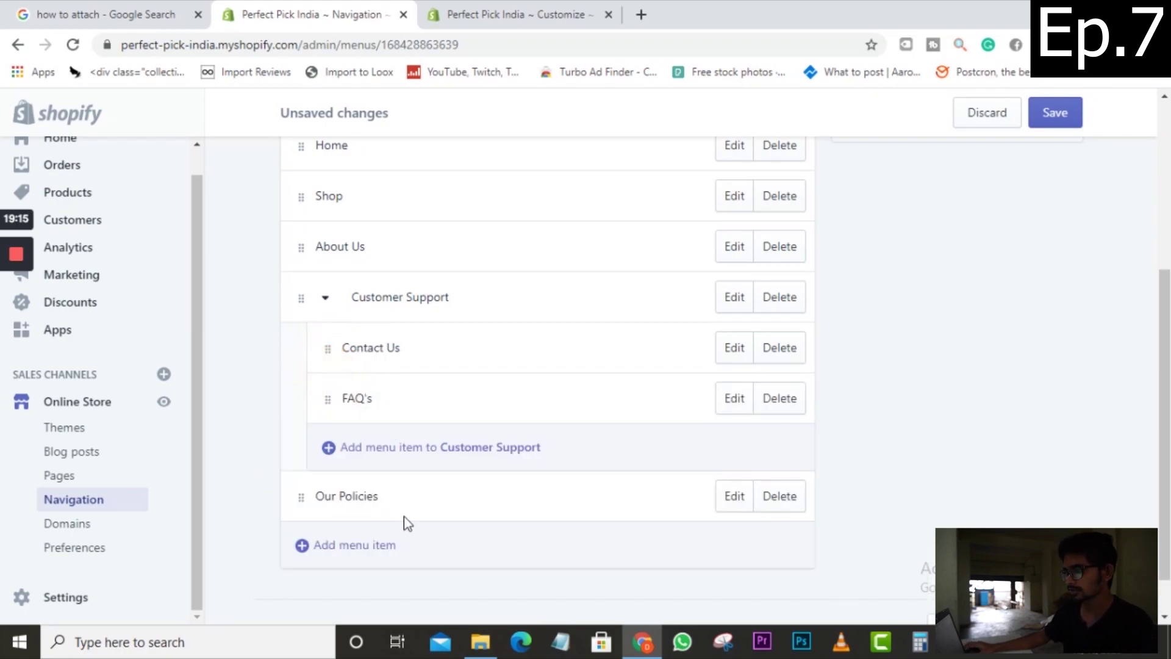
Step: Add a "Return & Refund Policy" item to the Main menu, linked to the Return & Refund Policy page
{"action": "left_click", "coordinate": [358, 551]}
{"action": "left_click", "coordinate": [362, 356]}
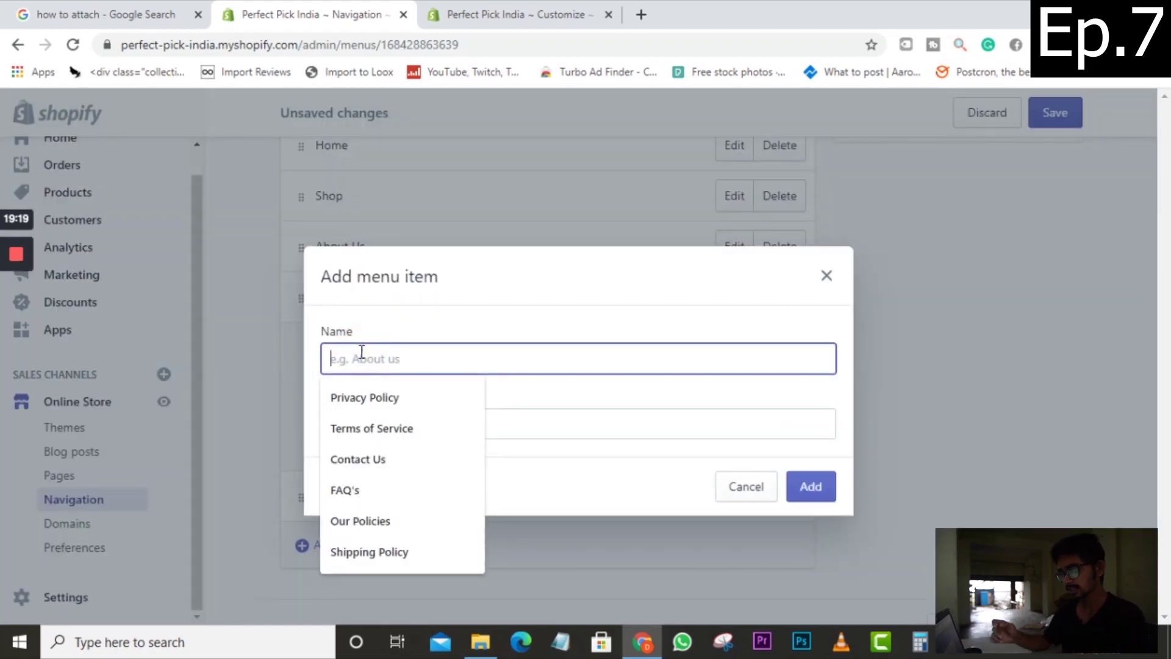
{"action": "type", "text": "Return & Refund Policy"}
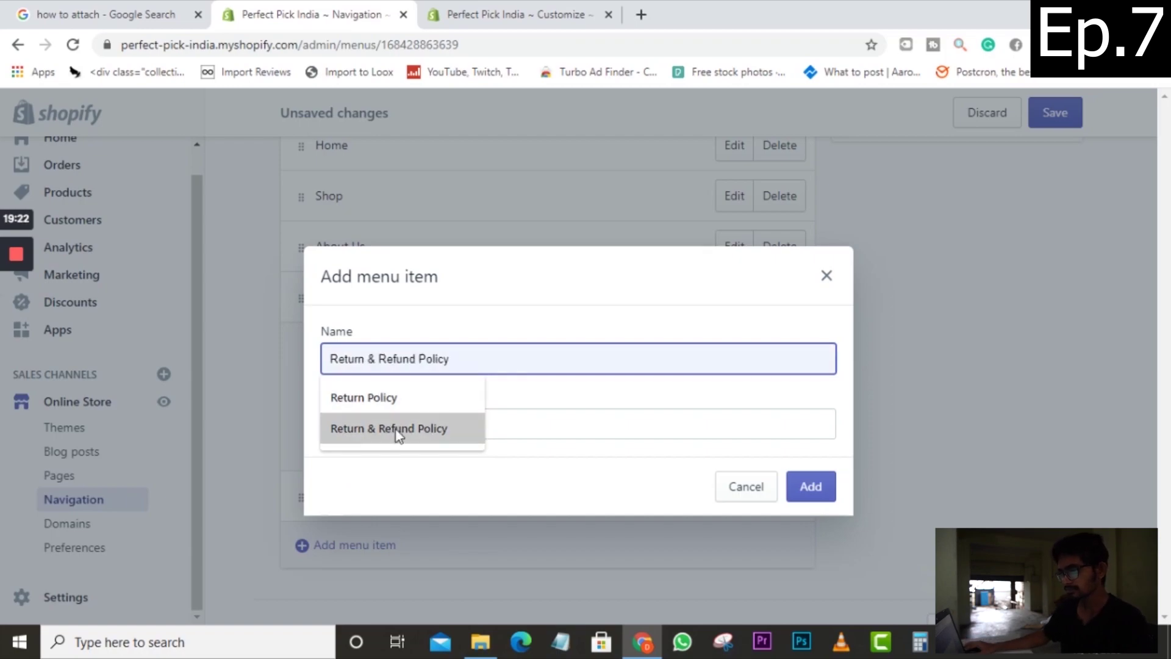
{"action": "left_click", "coordinate": [394, 430]}
{"action": "left_click", "coordinate": [403, 421]}
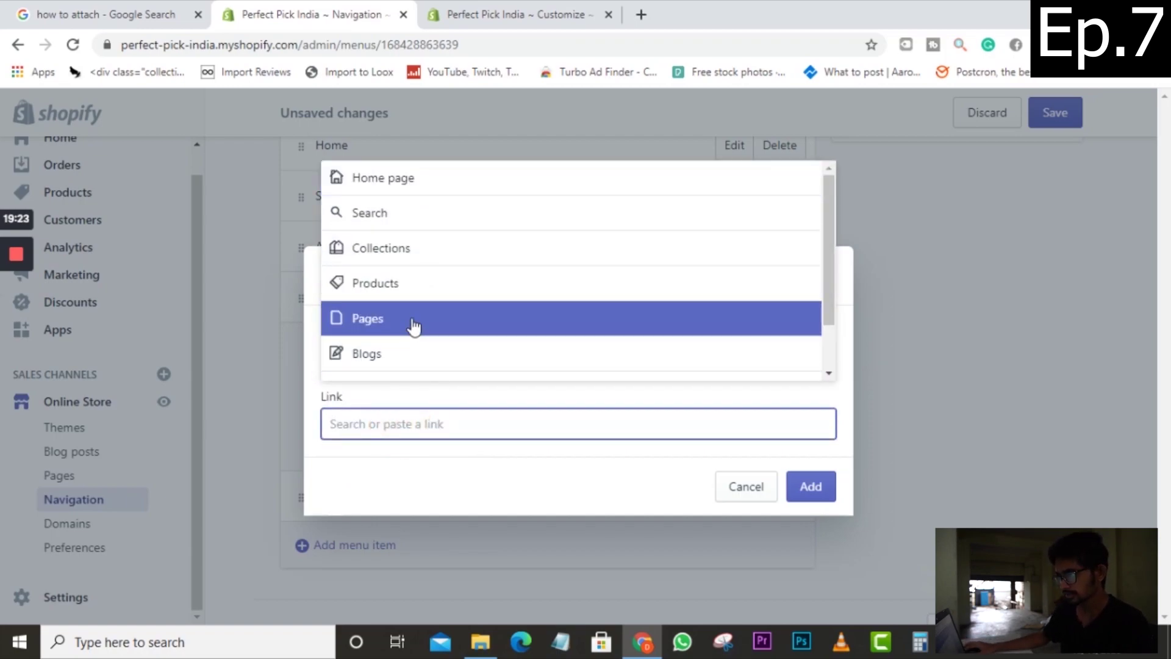
{"action": "left_click", "coordinate": [414, 328]}
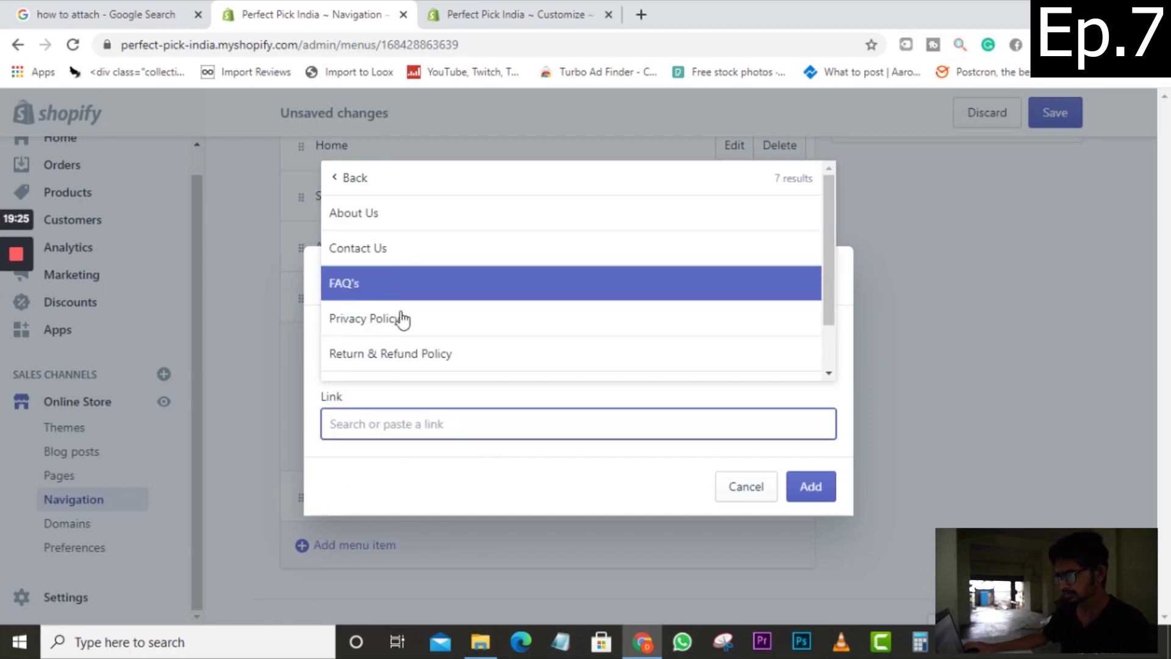
{"action": "left_click", "coordinate": [413, 351]}
{"action": "left_click", "coordinate": [806, 488]}
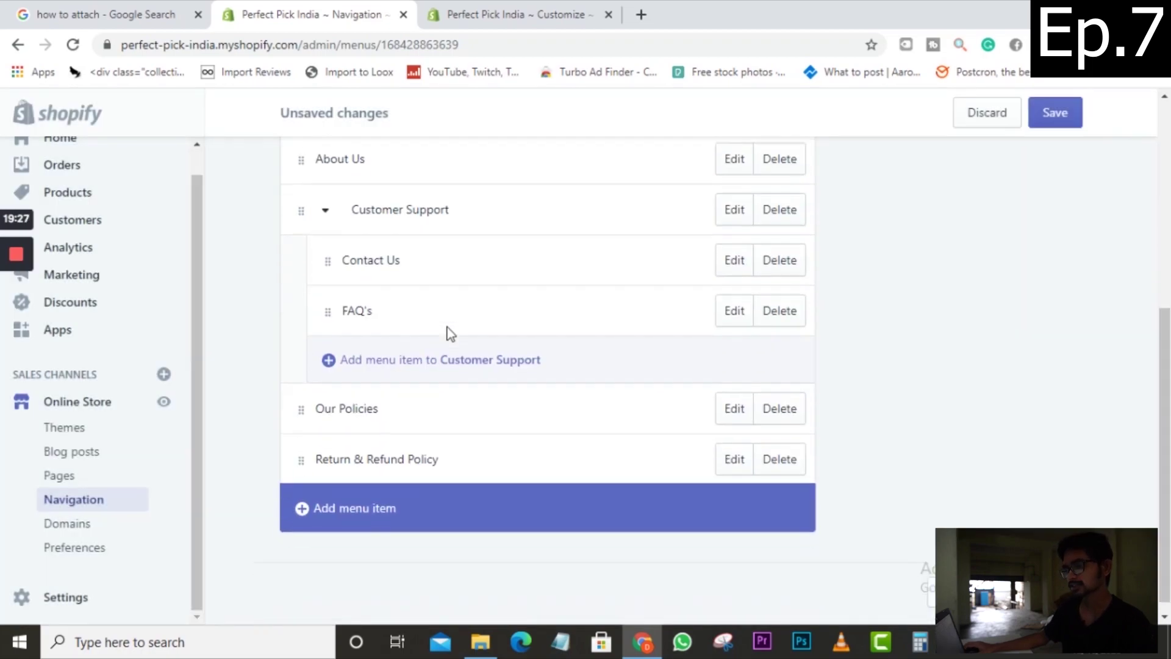
Step: Add a "Shipping Policy" item to the Main menu, linked to the Shipping Policy page
{"action": "left_click", "coordinate": [310, 495]}
{"action": "left_click", "coordinate": [383, 365]}
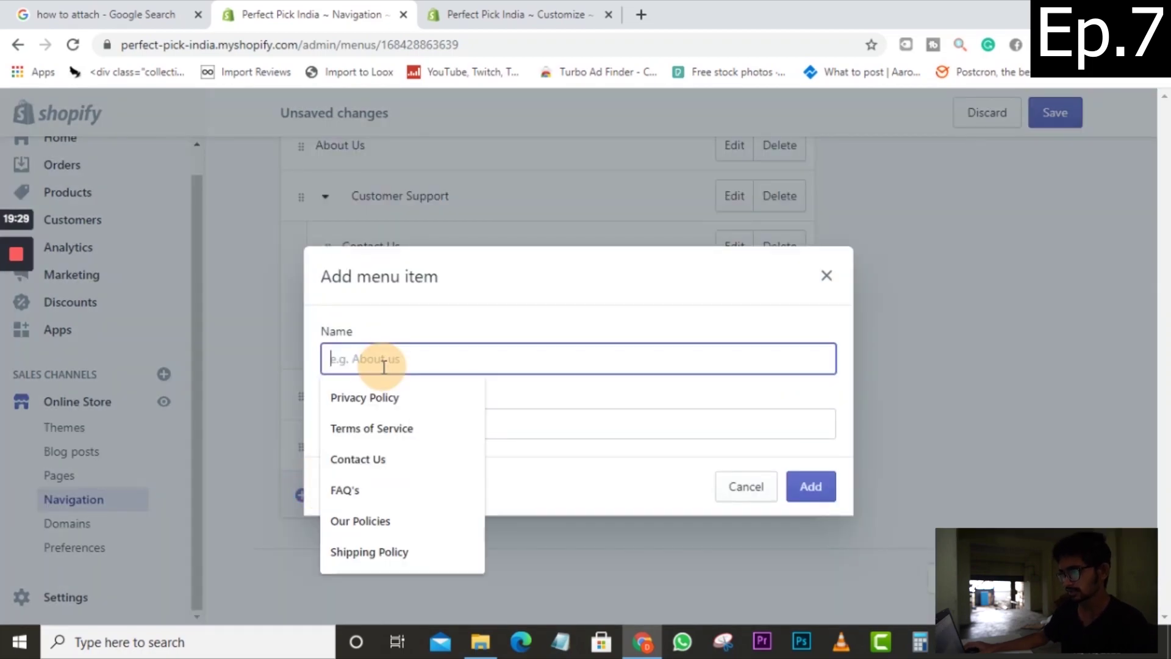
{"action": "type", "text": "Shipp"}
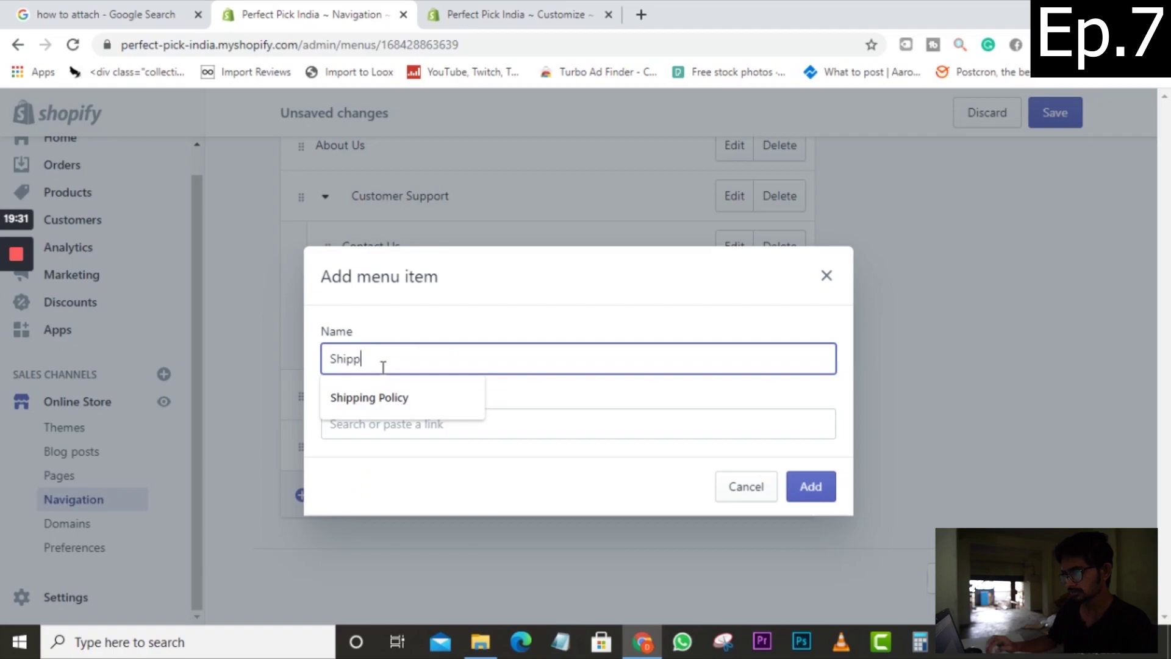
{"action": "left_click", "coordinate": [373, 398]}
{"action": "left_click", "coordinate": [379, 425]}
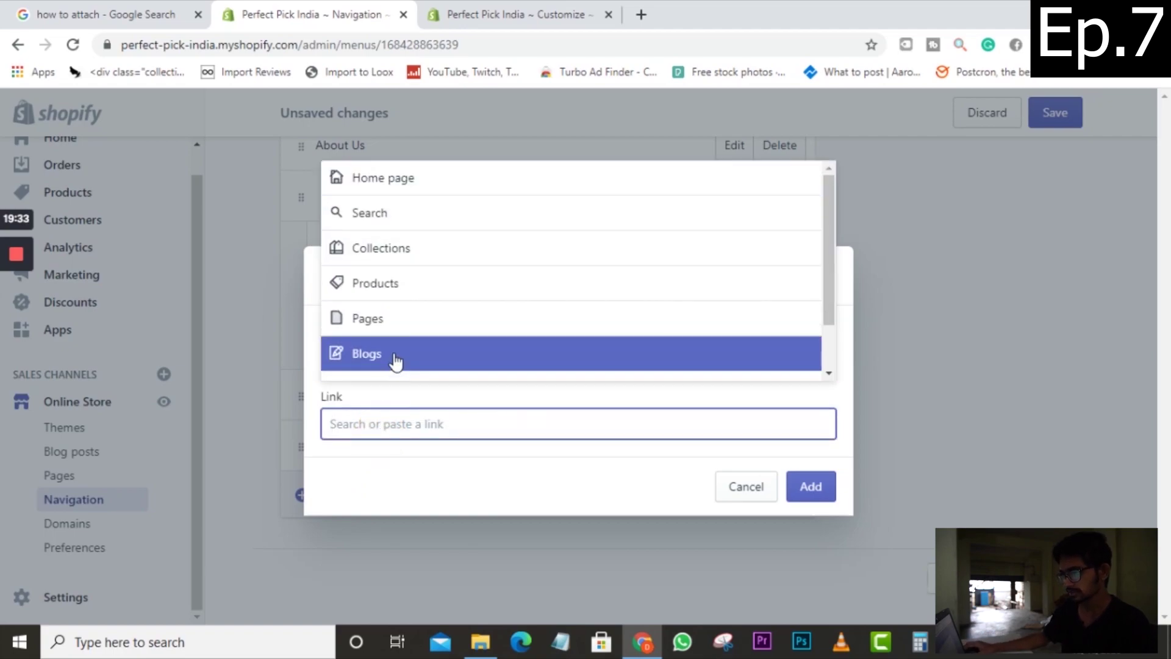
{"action": "left_click", "coordinate": [402, 330]}
{"action": "scroll", "coordinate": [405, 317], "scroll_direction": "down", "scroll_amount": 1}
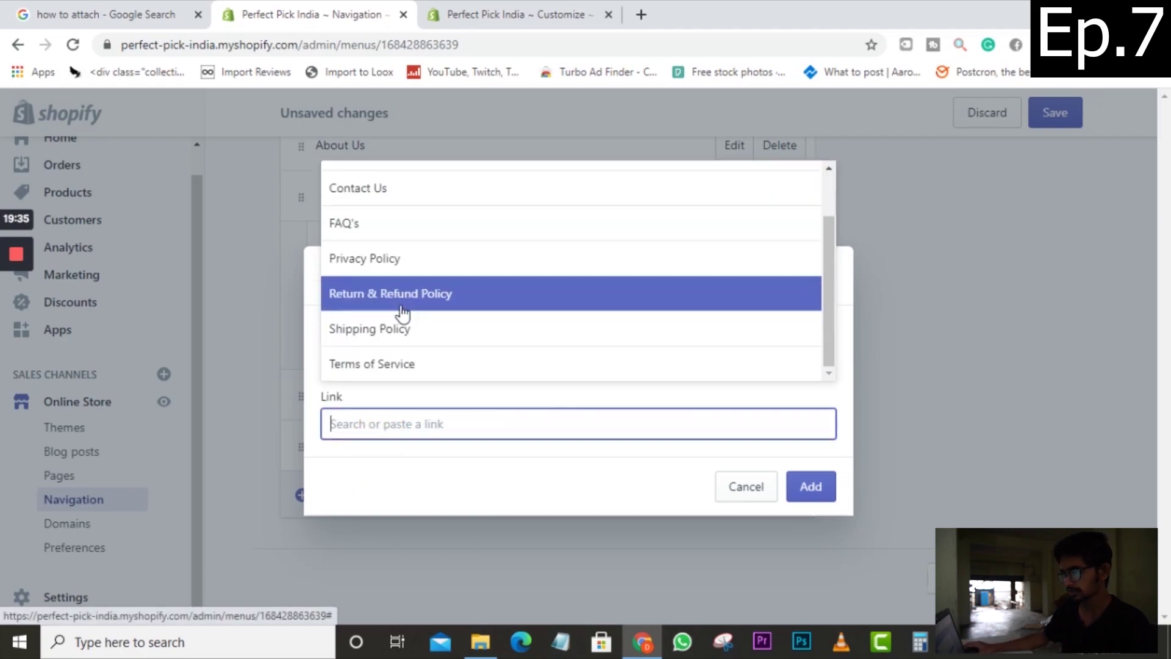
{"action": "left_click", "coordinate": [399, 333]}
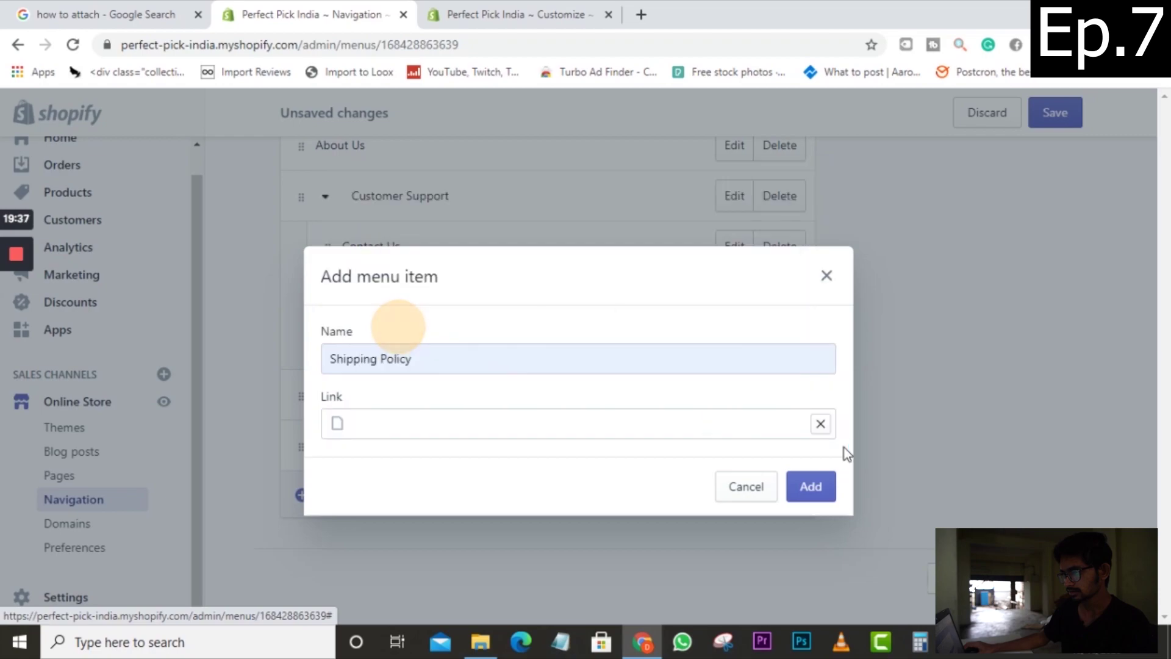
{"action": "left_click", "coordinate": [812, 486]}
Step: Add a "Privacy Policy" item to the Main menu, linked to the Privacy Policy page
{"action": "scroll", "coordinate": [427, 488], "scroll_direction": "down", "scroll_amount": 1}
{"action": "left_click", "coordinate": [345, 495]}
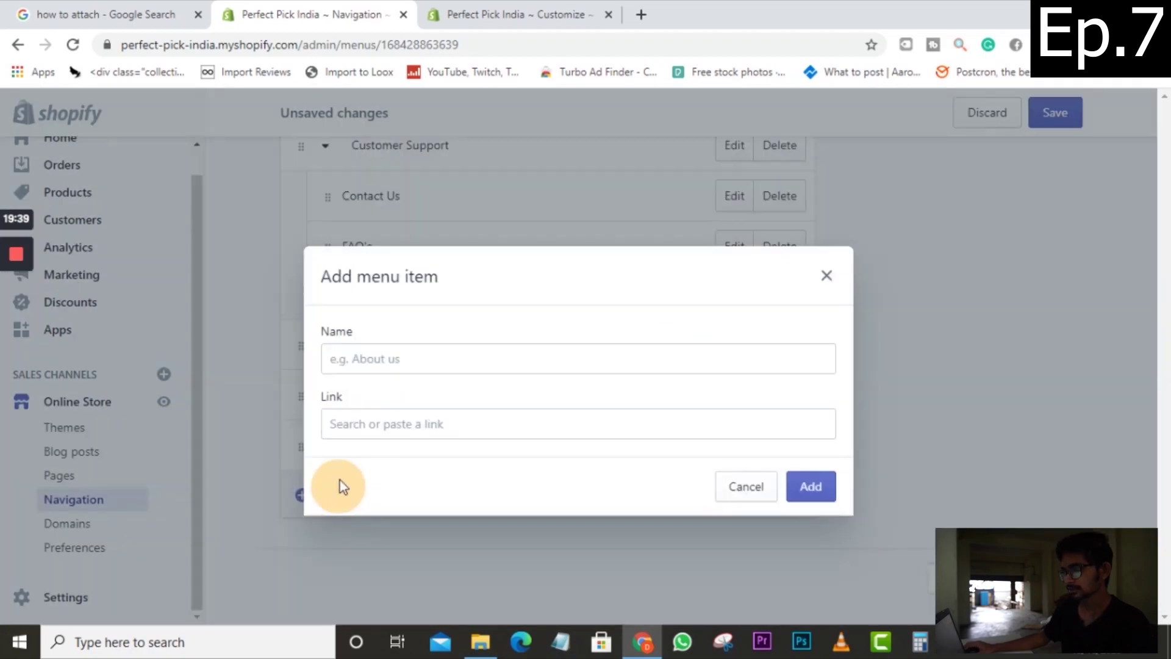
{"action": "left_click", "coordinate": [366, 352]}
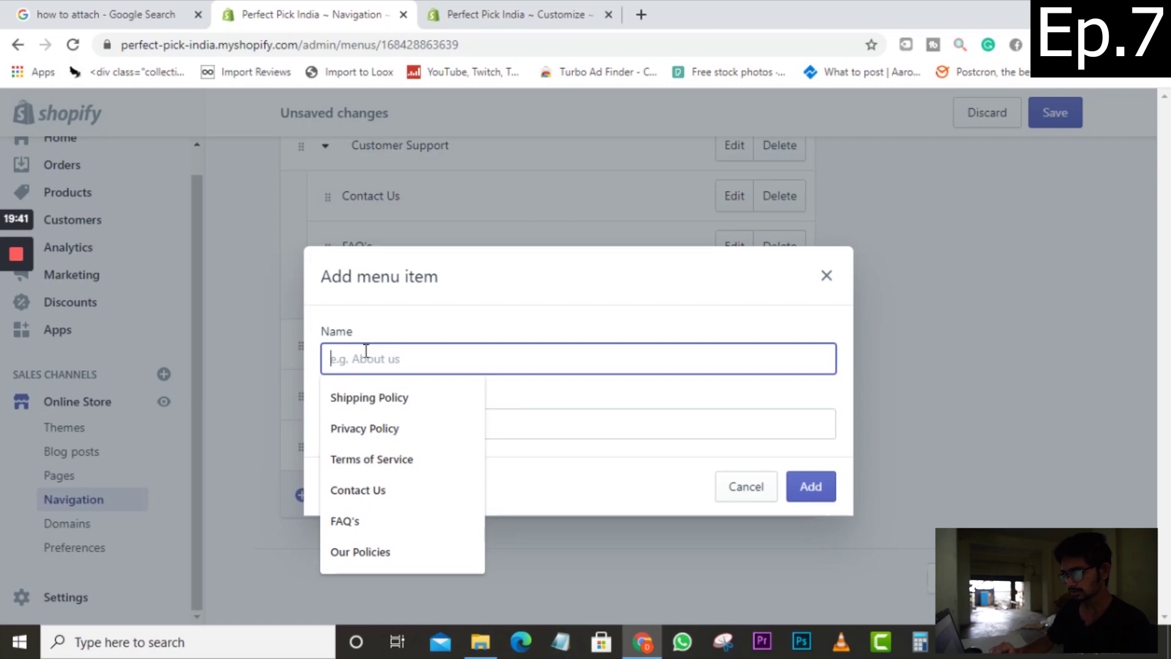
{"action": "type", "text": "Privacy"}
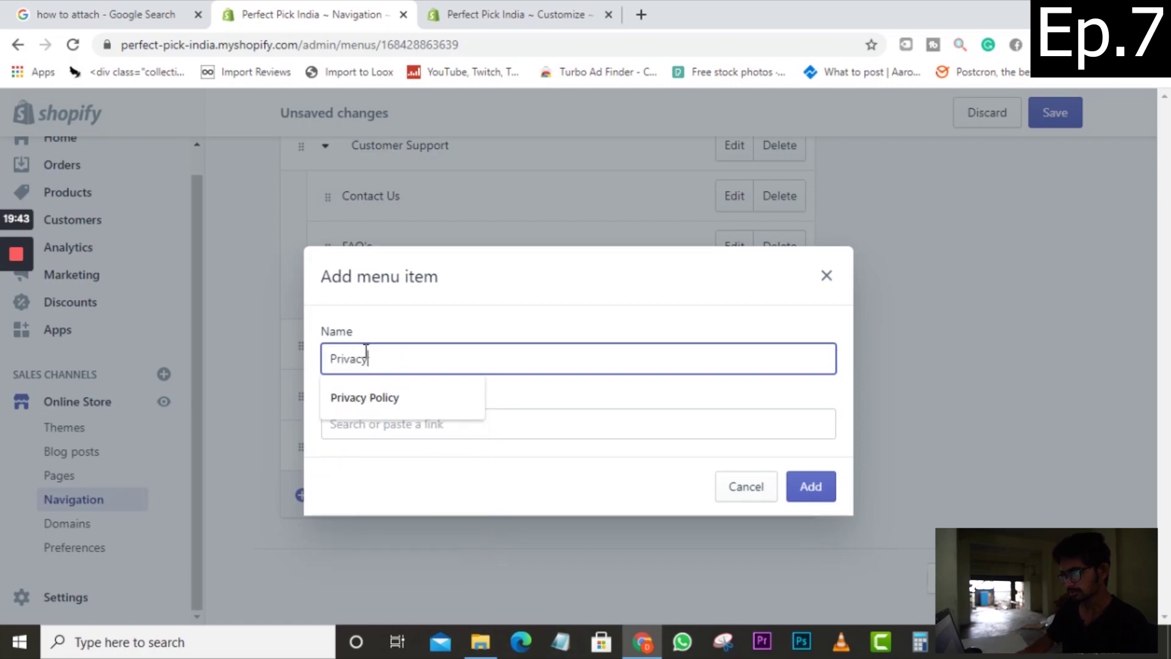
{"action": "left_click", "coordinate": [365, 399]}
{"action": "left_click", "coordinate": [392, 417]}
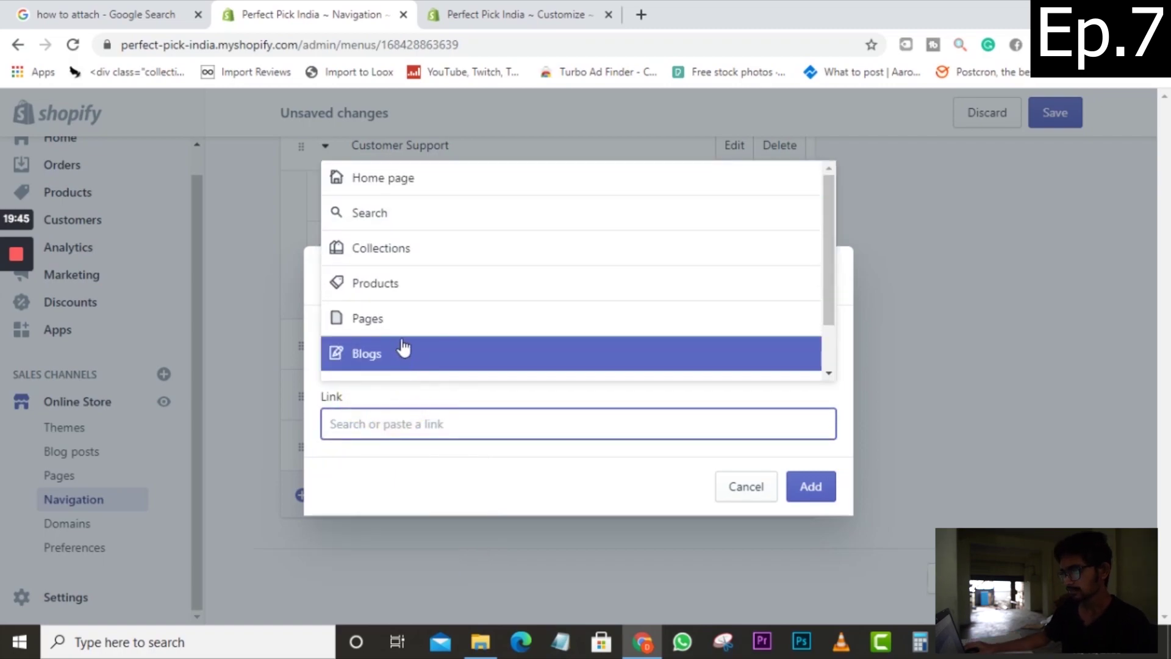
{"action": "left_click", "coordinate": [406, 325]}
{"action": "left_click", "coordinate": [400, 316]}
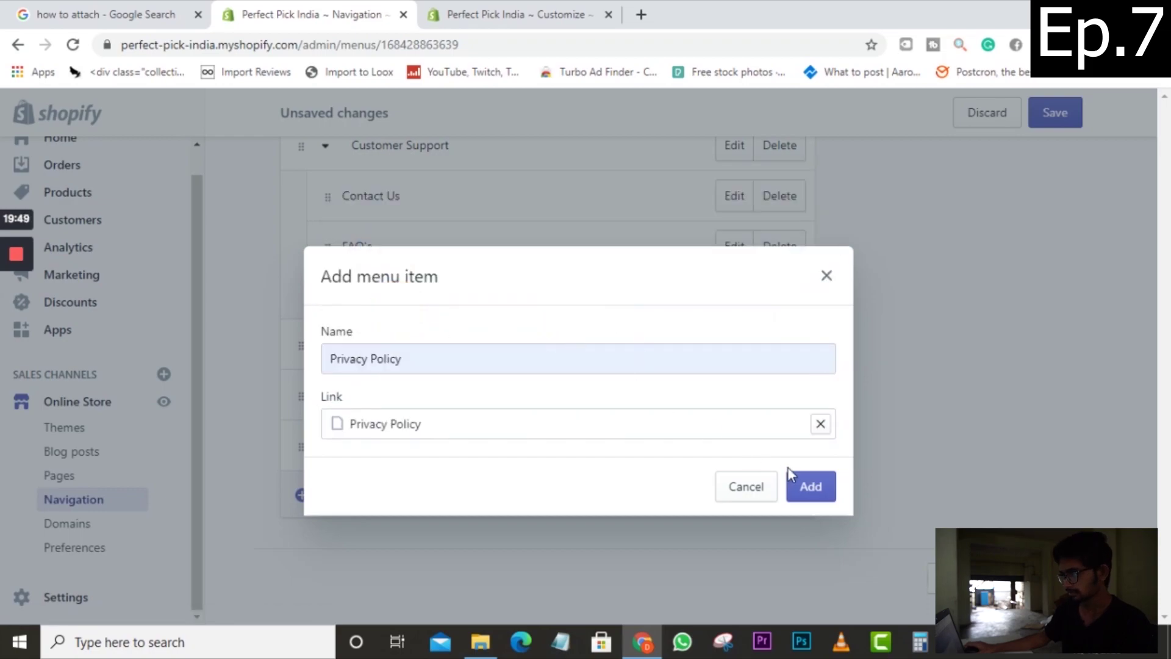
{"action": "left_click", "coordinate": [792, 477]}
Step: Add a "Terms of Service" item to the Main menu, linked to the Terms of Service page
{"action": "left_click", "coordinate": [301, 556]}
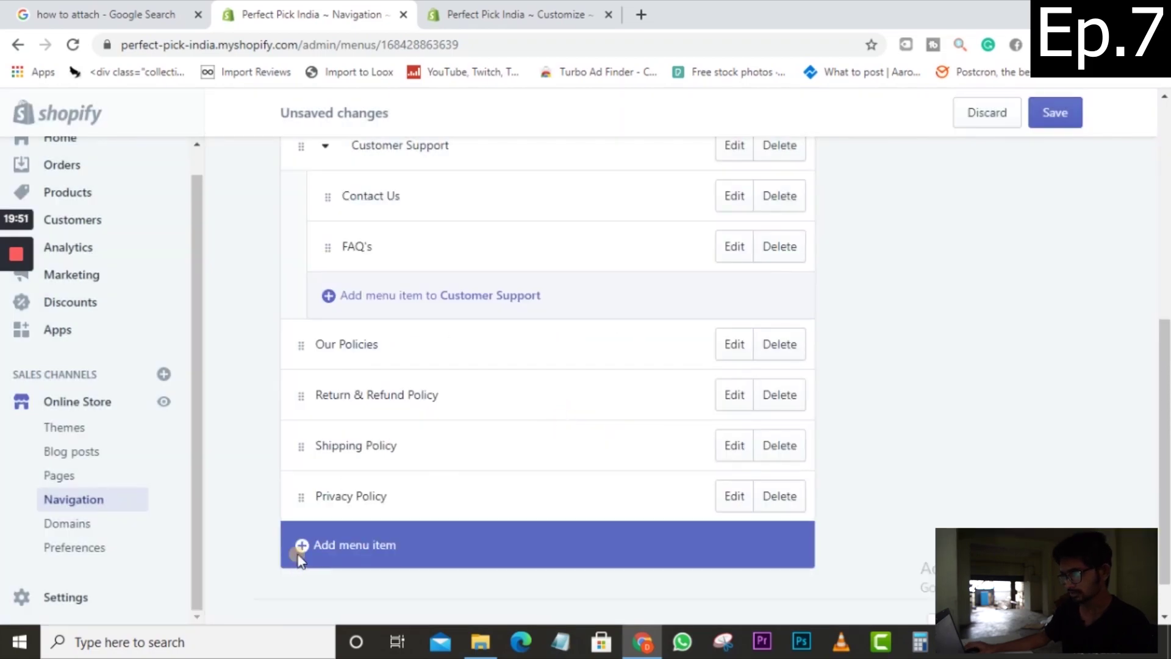
{"action": "left_click", "coordinate": [444, 363]}
{"action": "type", "text": "Ter"}
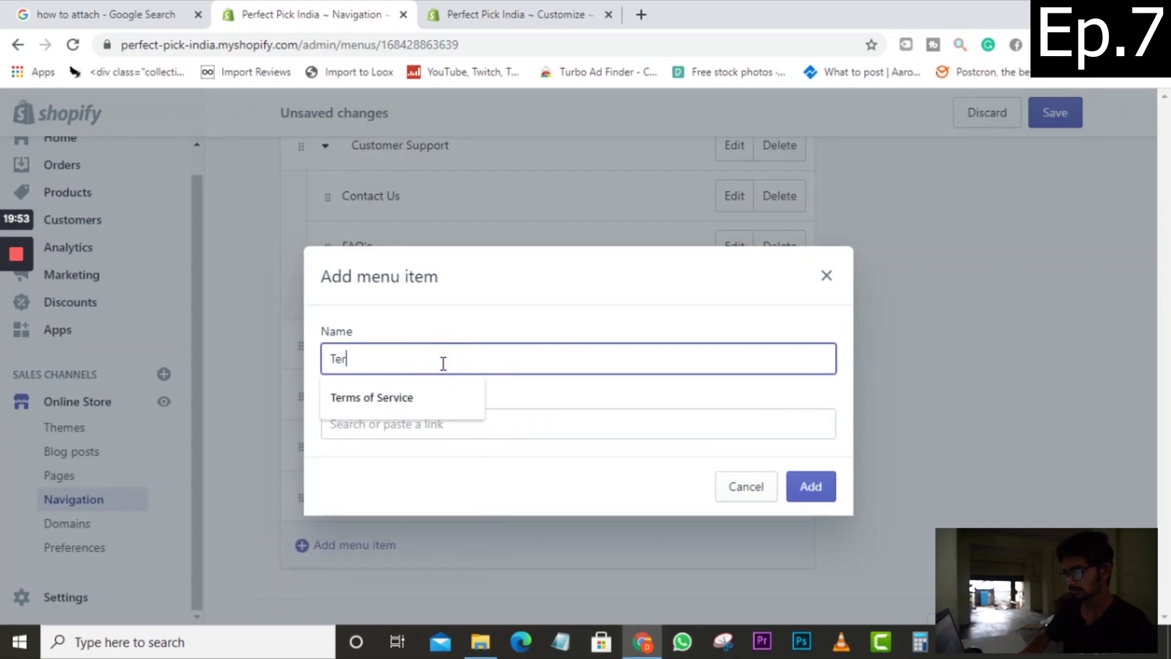
{"action": "type", "text": "m"}
{"action": "left_click", "coordinate": [424, 403]}
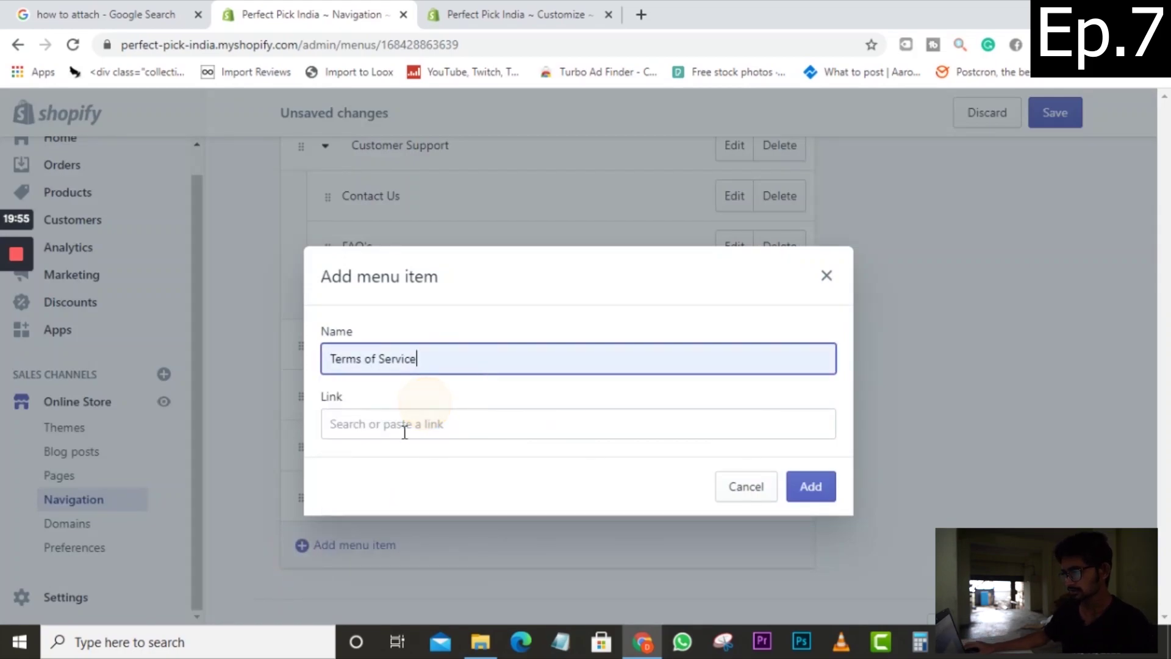
{"action": "left_click", "coordinate": [405, 426]}
{"action": "left_click", "coordinate": [410, 322]}
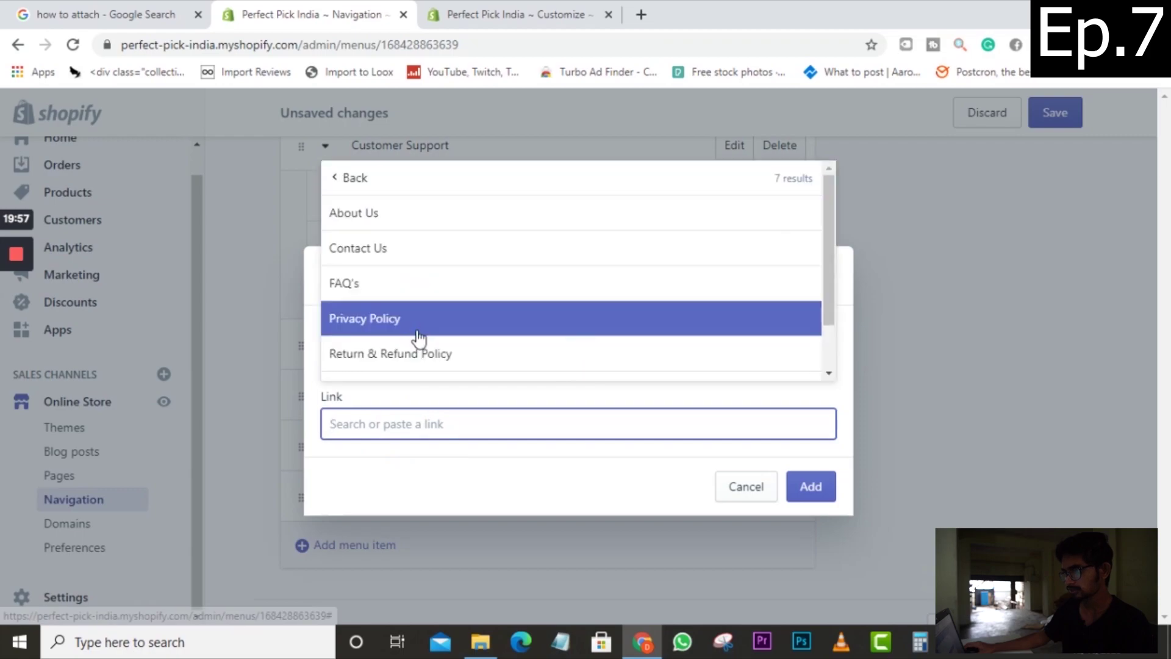
{"action": "scroll", "coordinate": [413, 335], "scroll_direction": "down", "scroll_amount": 2}
{"action": "left_click", "coordinate": [396, 365]}
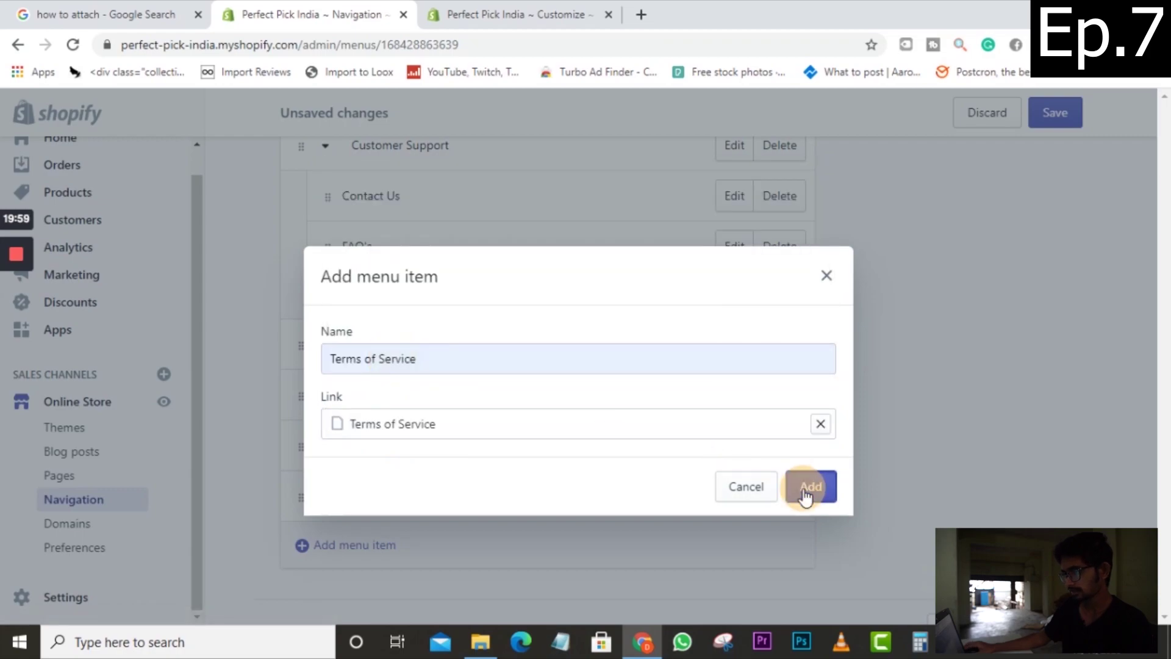
{"action": "left_click", "coordinate": [799, 489]}
Step: Nest Return & Refund Policy, Shipping Policy, Privacy Policy and Terms of Service under Our Policies in that order and save the Main menu
{"action": "scroll", "coordinate": [685, 492], "scroll_direction": "down", "scroll_amount": 2}
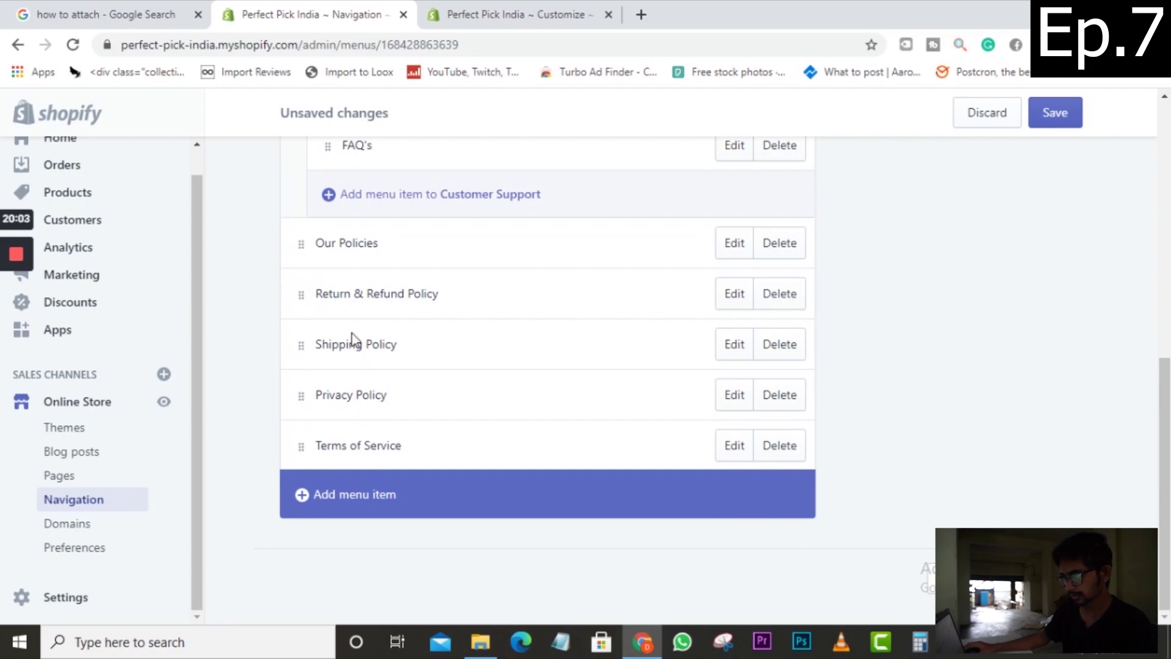
{"action": "left_click_drag", "start_coordinate": [301, 294], "coordinate": [348, 318]}
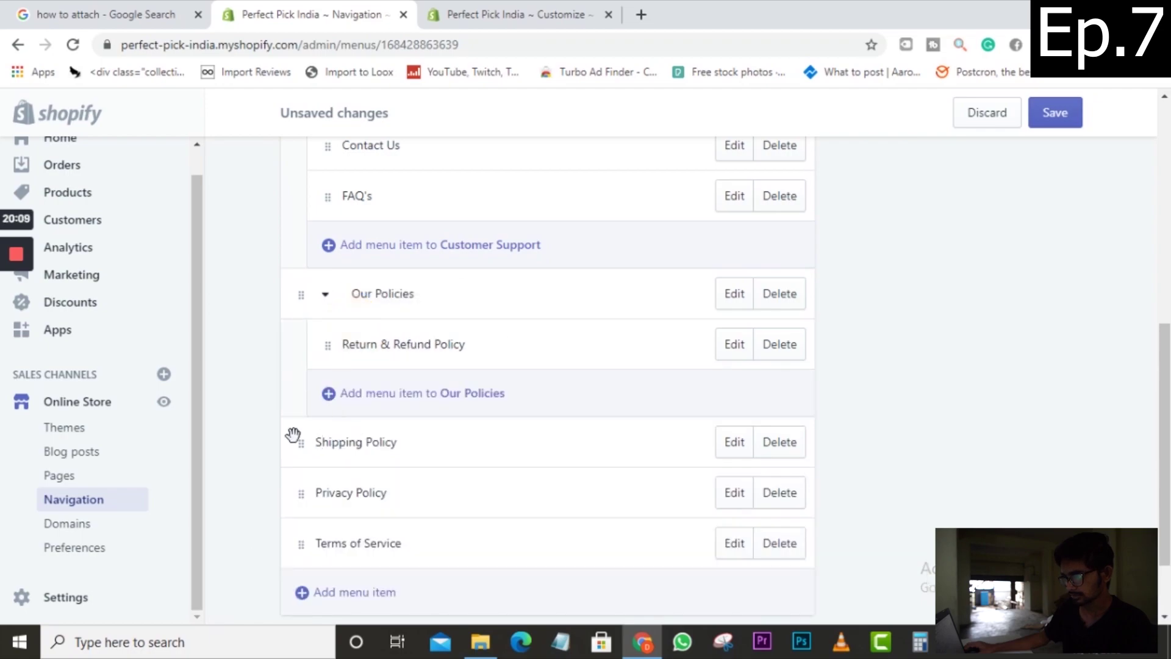
{"action": "left_click_drag", "start_coordinate": [292, 434], "coordinate": [335, 385]}
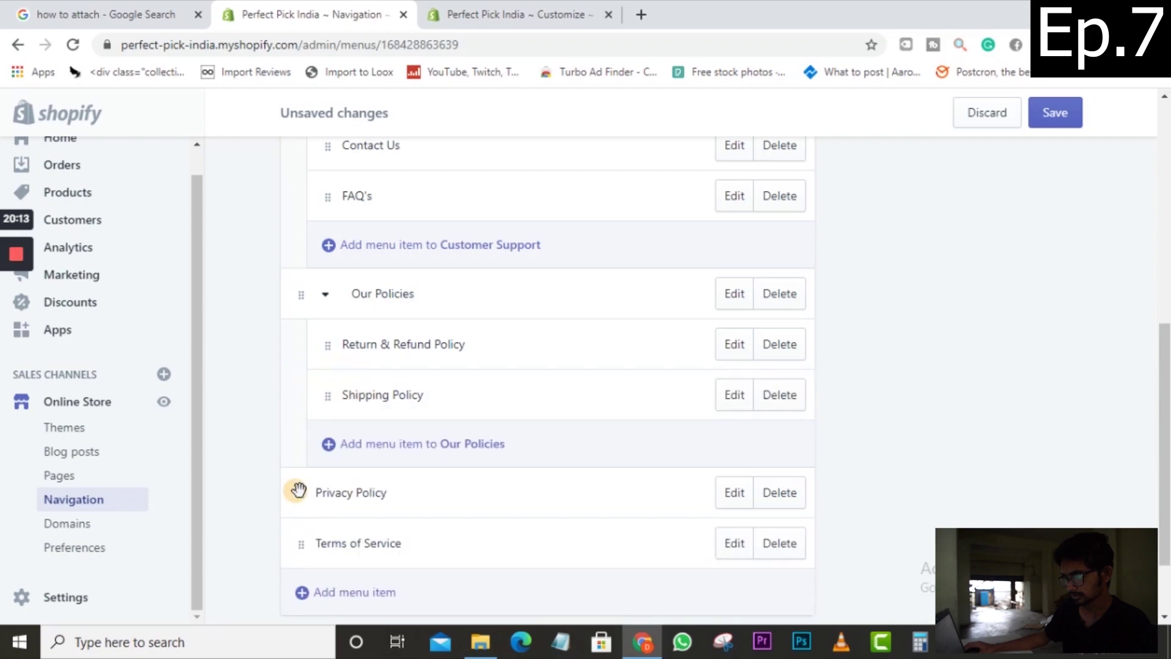
{"action": "left_click_drag", "start_coordinate": [298, 490], "coordinate": [320, 438]}
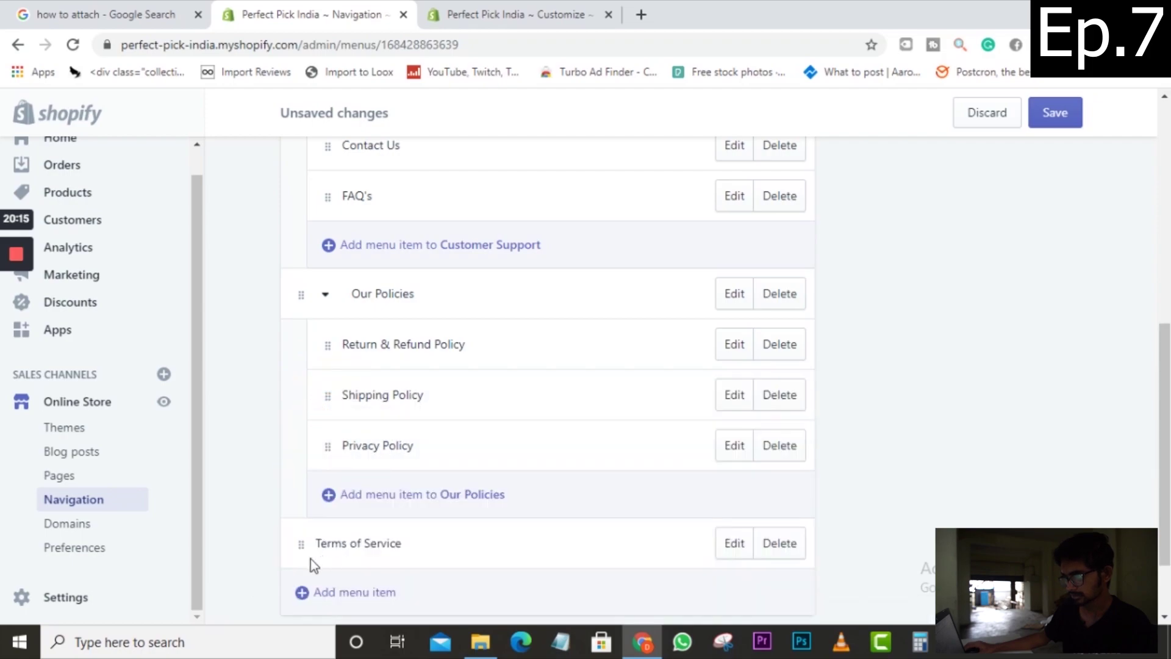
{"action": "left_click_drag", "start_coordinate": [305, 545], "coordinate": [344, 483]}
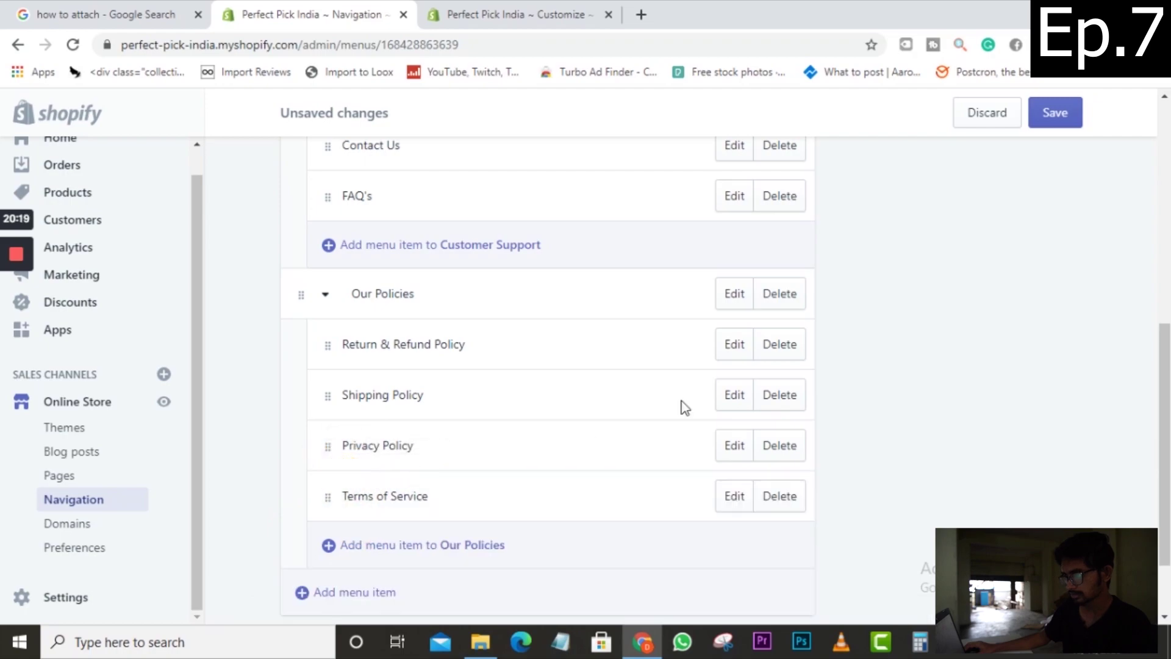
{"action": "left_click", "coordinate": [1055, 113]}
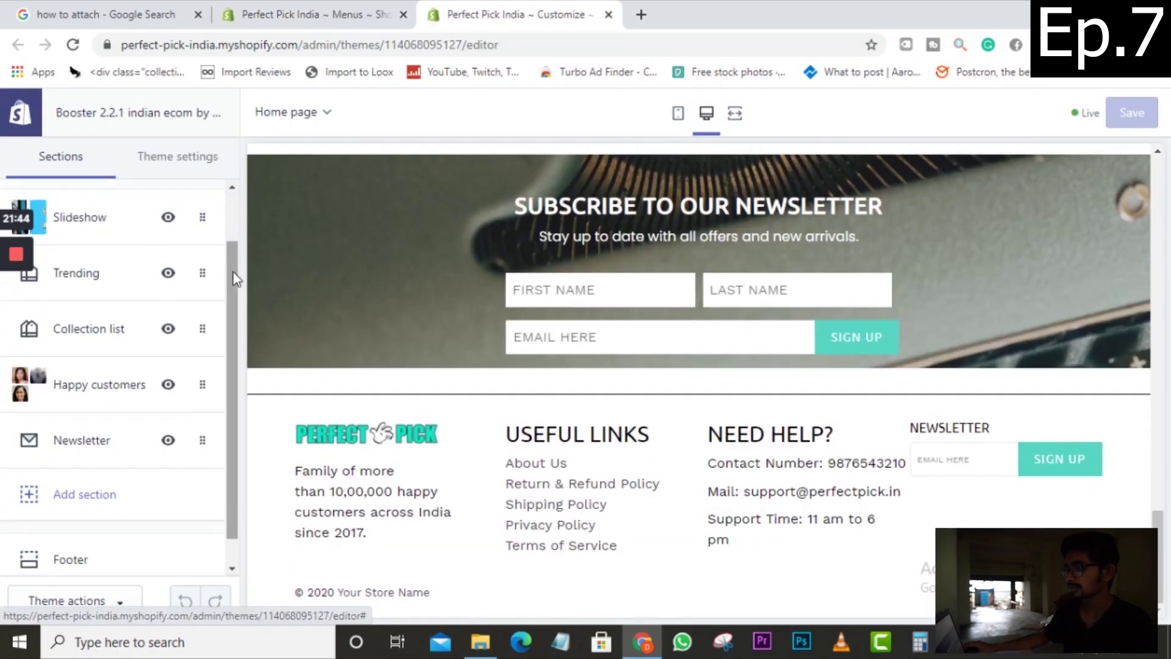
Step: Reselect the Useful Links menu for the Useful Links block of the theme's footer section
{"action": "scroll", "coordinate": [235, 279], "scroll_direction": "down", "scroll_amount": 1}
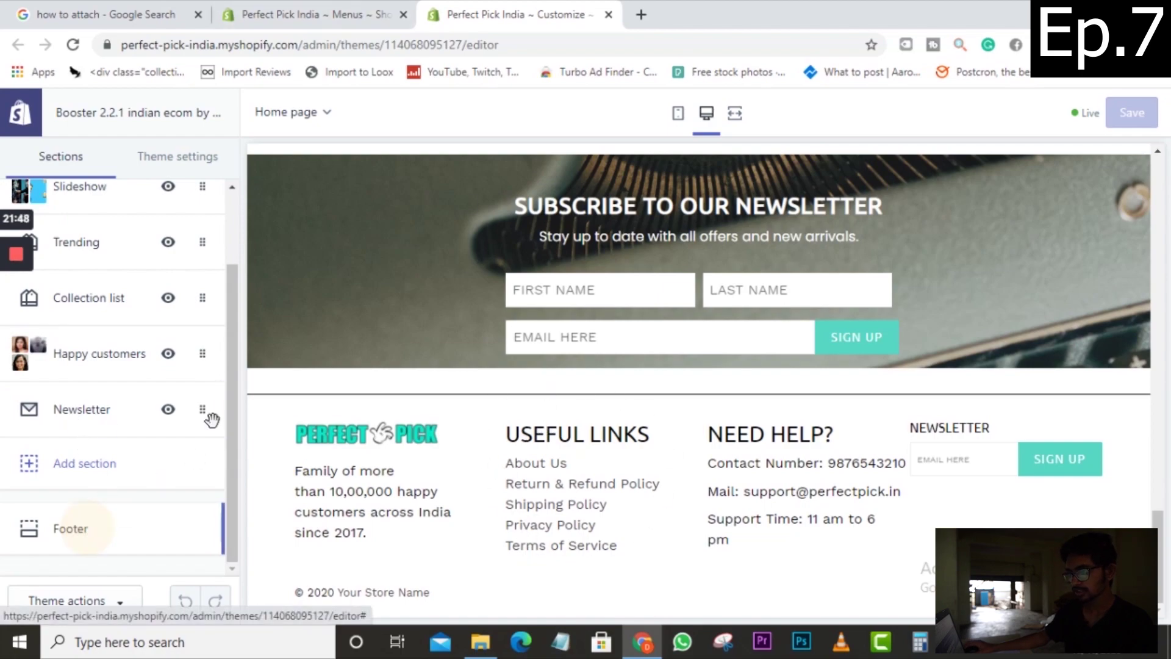
{"action": "scroll", "coordinate": [213, 421], "scroll_direction": "down", "scroll_amount": 5}
{"action": "mouse_move", "coordinate": [3, 335]}
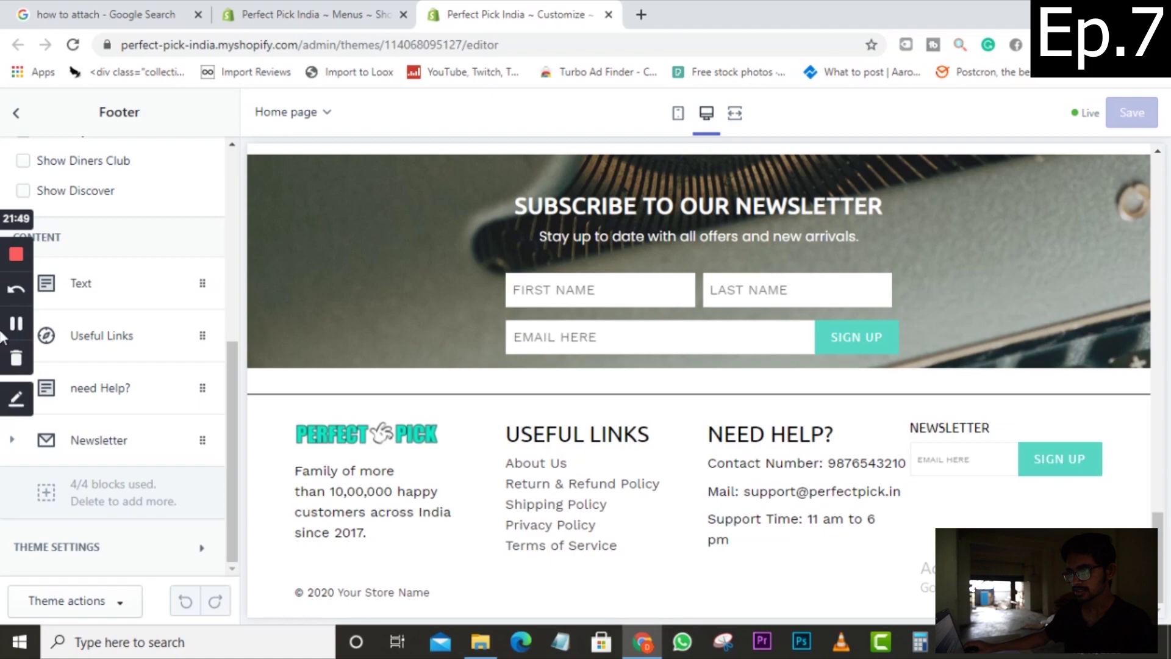
{"action": "left_click", "coordinate": [110, 334]}
{"action": "scroll", "coordinate": [108, 335], "scroll_direction": "down", "scroll_amount": 3}
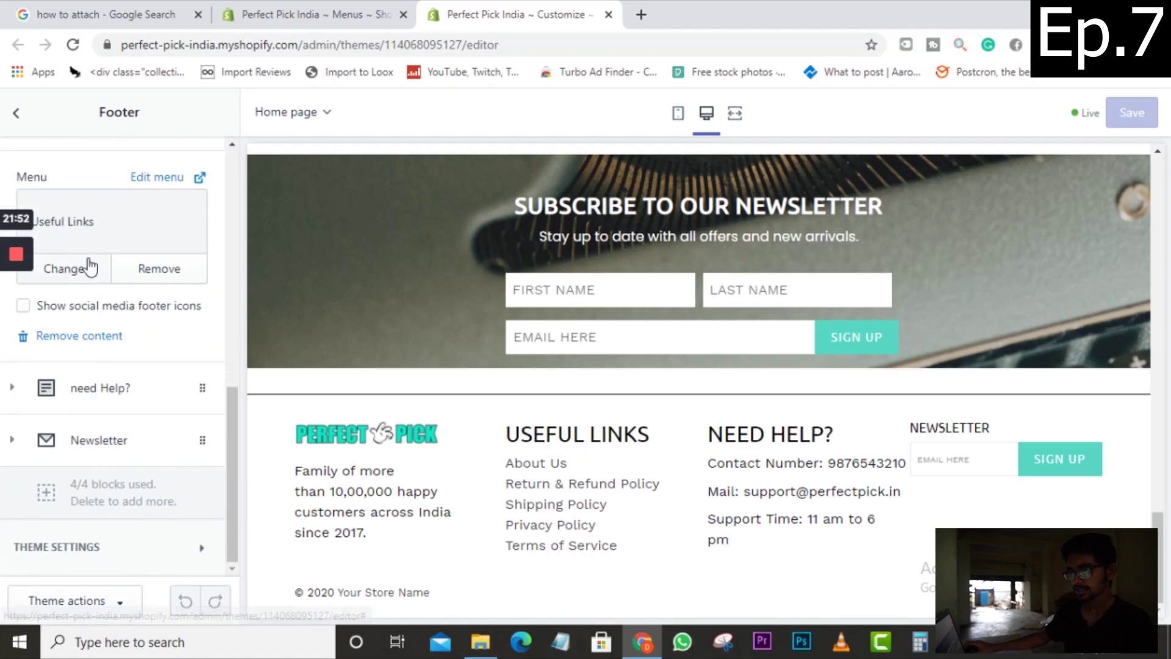
{"action": "scroll", "coordinate": [85, 323], "scroll_direction": "up", "scroll_amount": 2}
{"action": "left_click", "coordinate": [76, 360]}
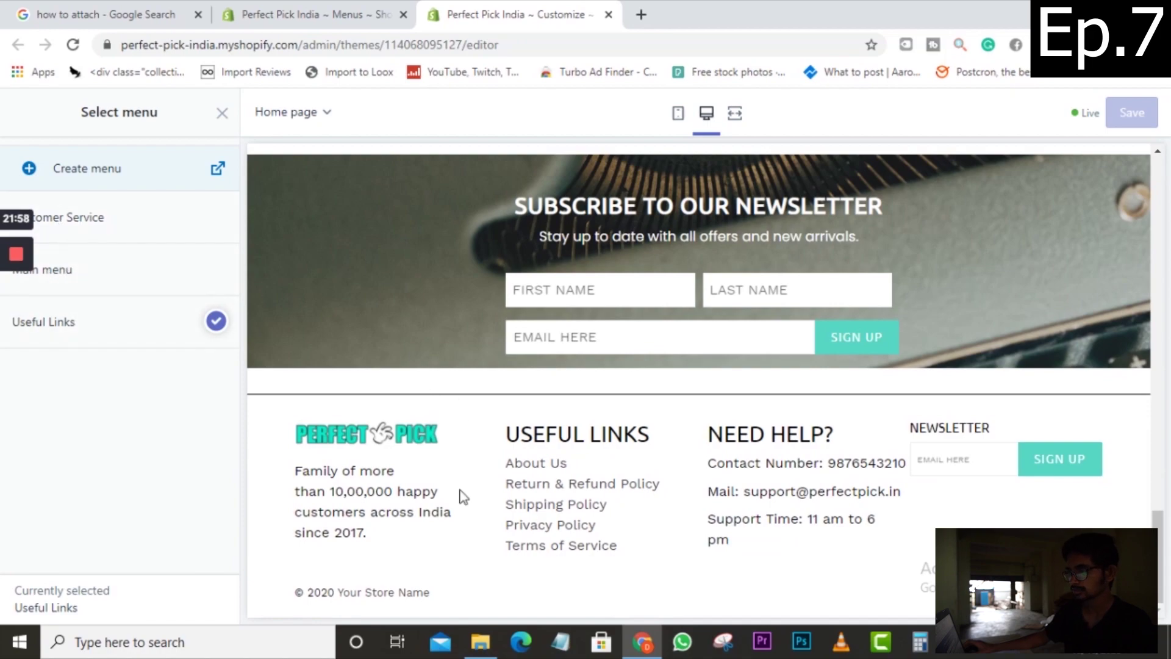
{"action": "left_click", "coordinate": [94, 338]}
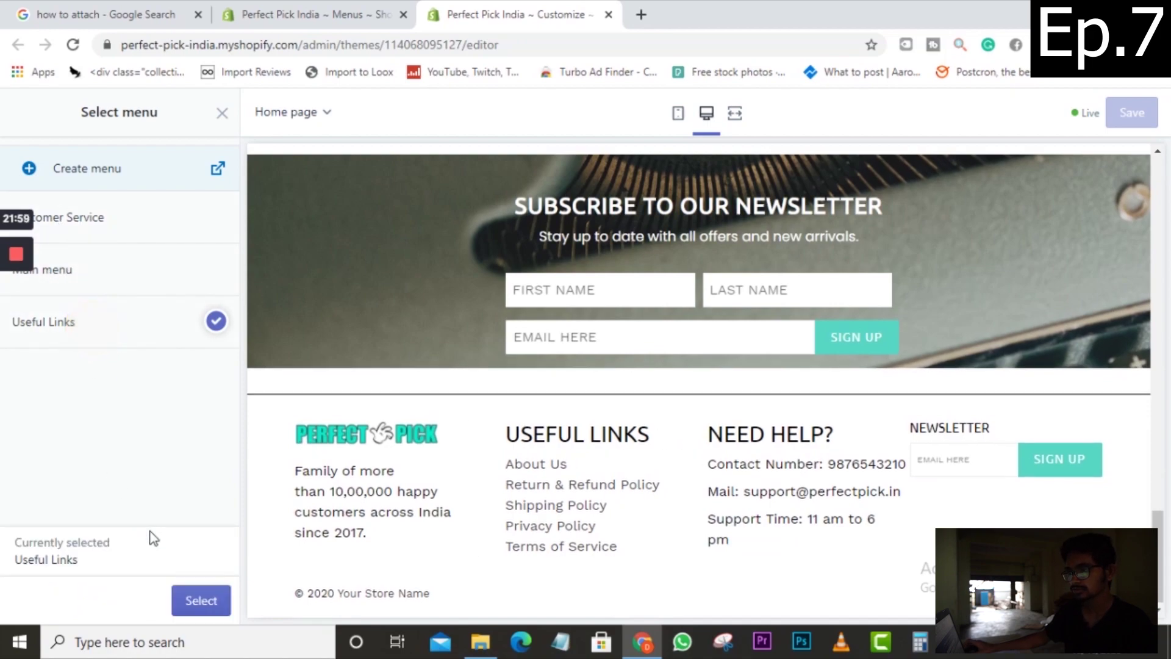
{"action": "left_click", "coordinate": [199, 600]}
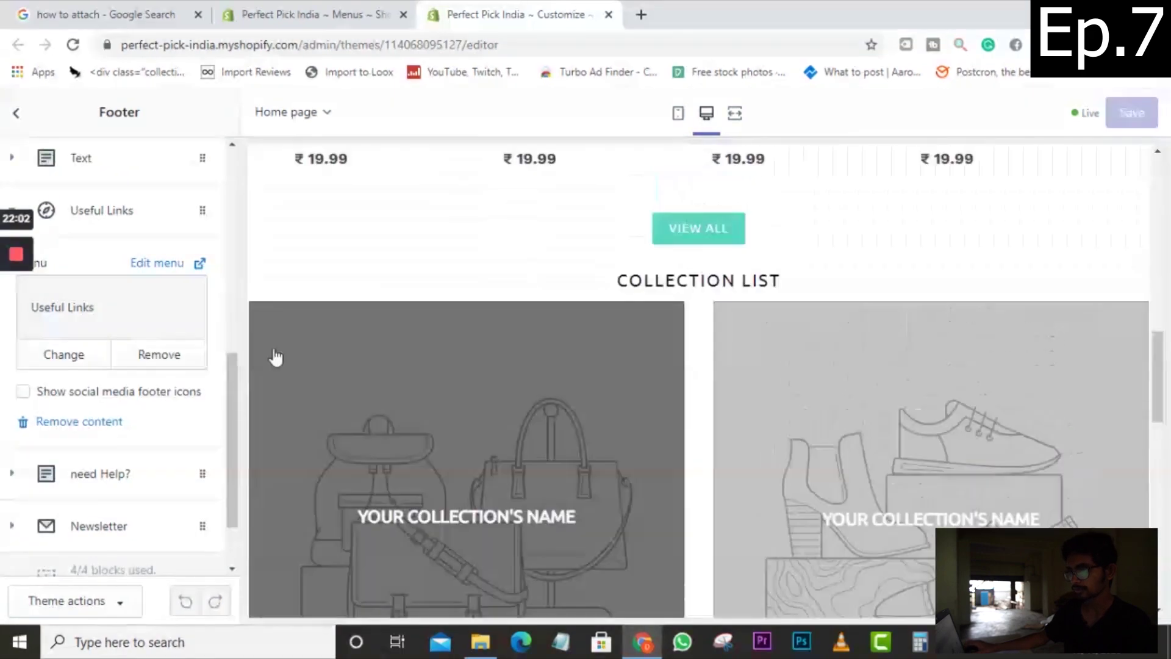
Step: Reselect Main menu as the menu of the theme's header section and check the header navigation in the preview
{"action": "scroll", "coordinate": [108, 314], "scroll_direction": "up", "scroll_amount": 10}
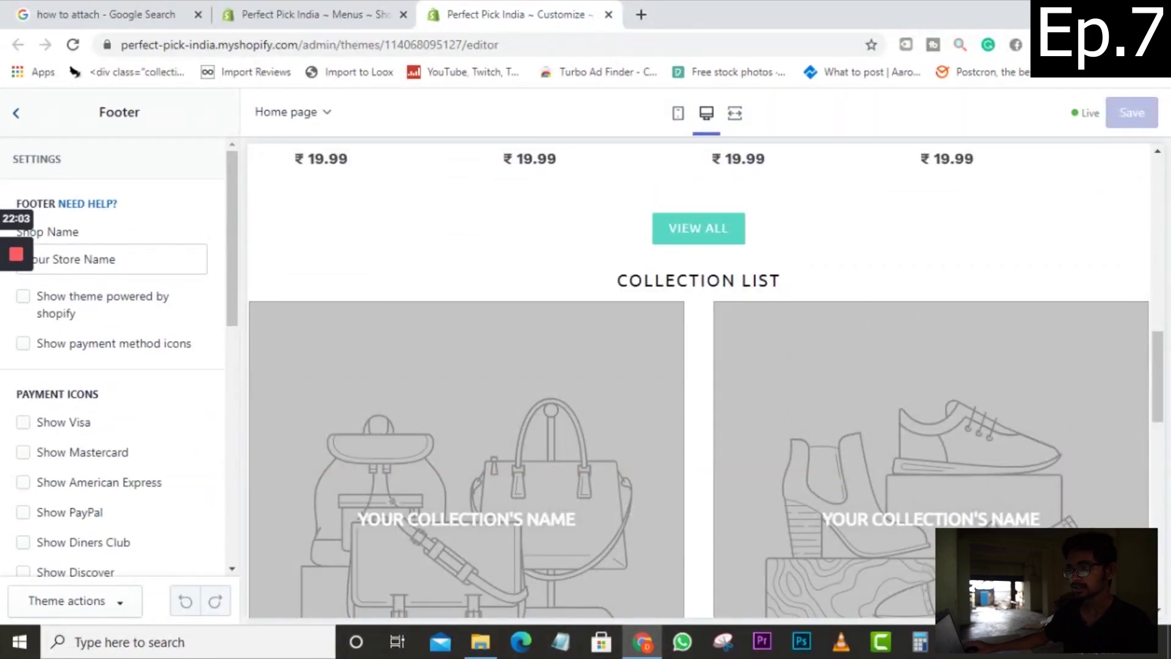
{"action": "left_click", "coordinate": [15, 112]}
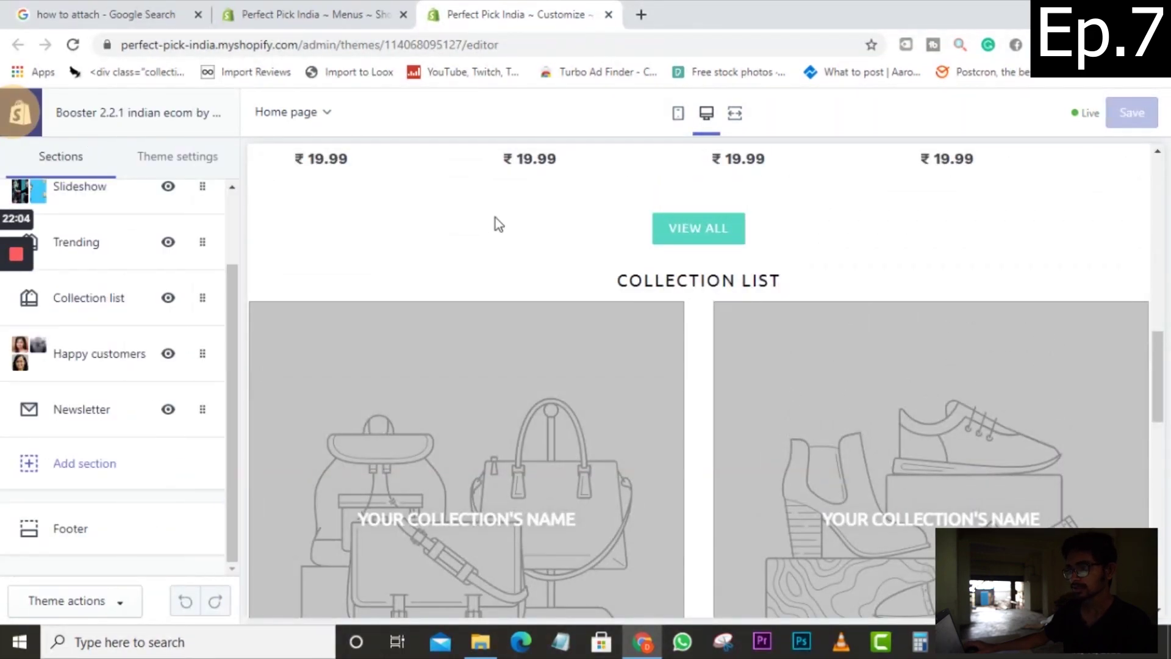
{"action": "scroll", "coordinate": [495, 217], "scroll_direction": "up", "scroll_amount": 10}
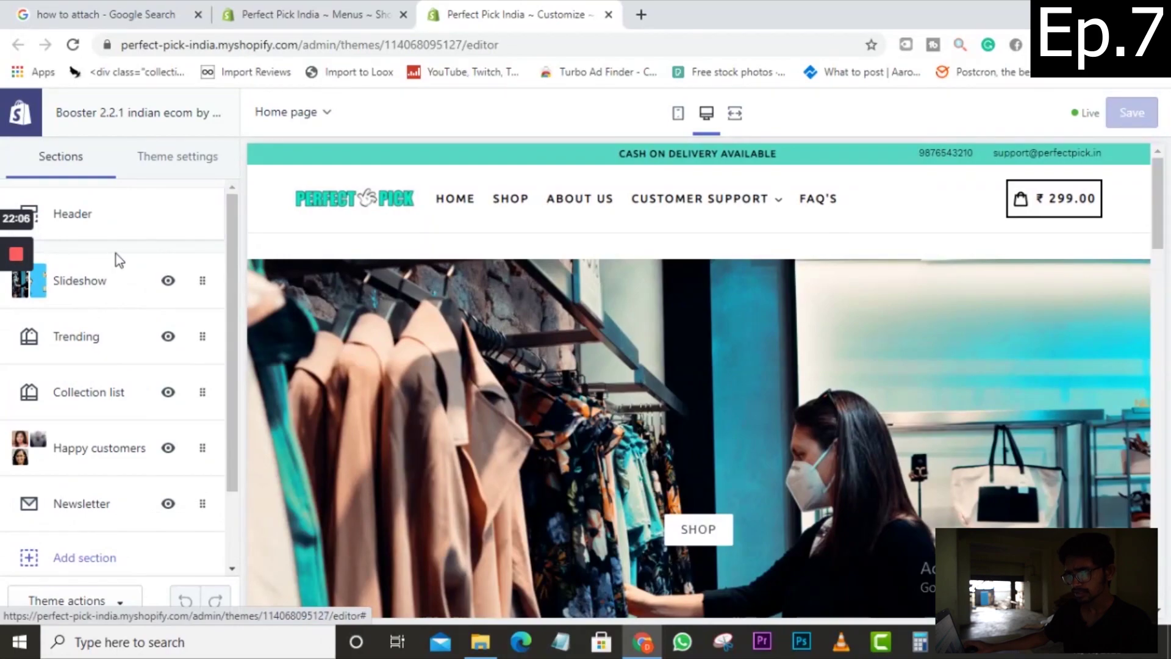
{"action": "left_click", "coordinate": [115, 228]}
{"action": "scroll", "coordinate": [119, 250], "scroll_direction": "down", "scroll_amount": 5}
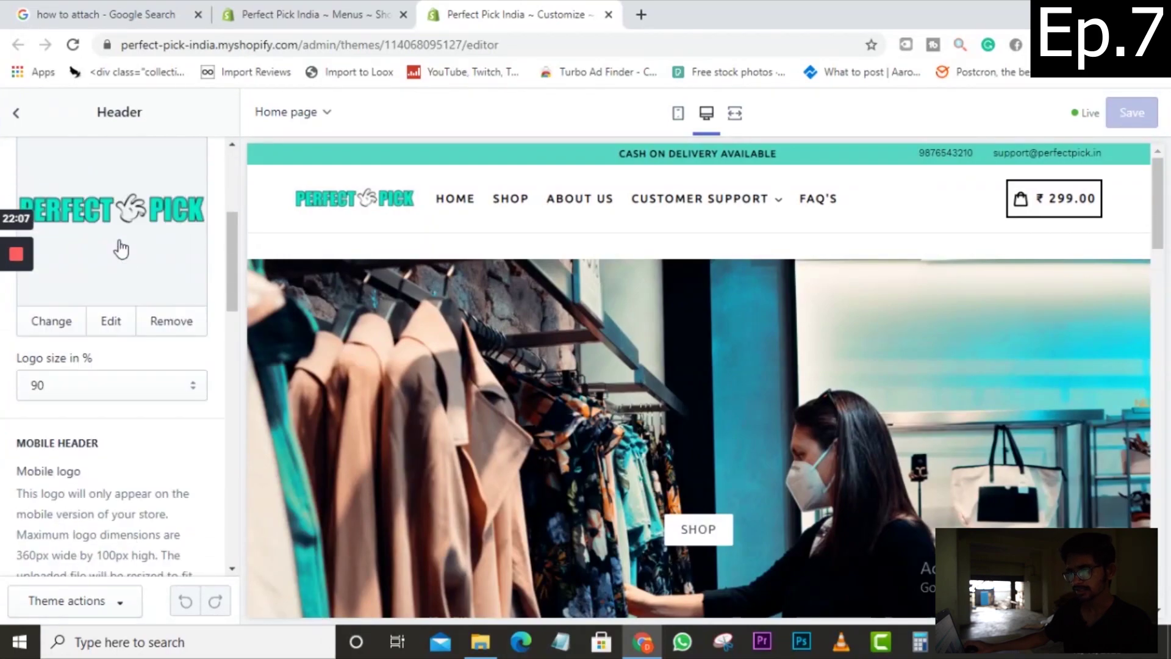
{"action": "scroll", "coordinate": [122, 265], "scroll_direction": "down", "scroll_amount": 8}
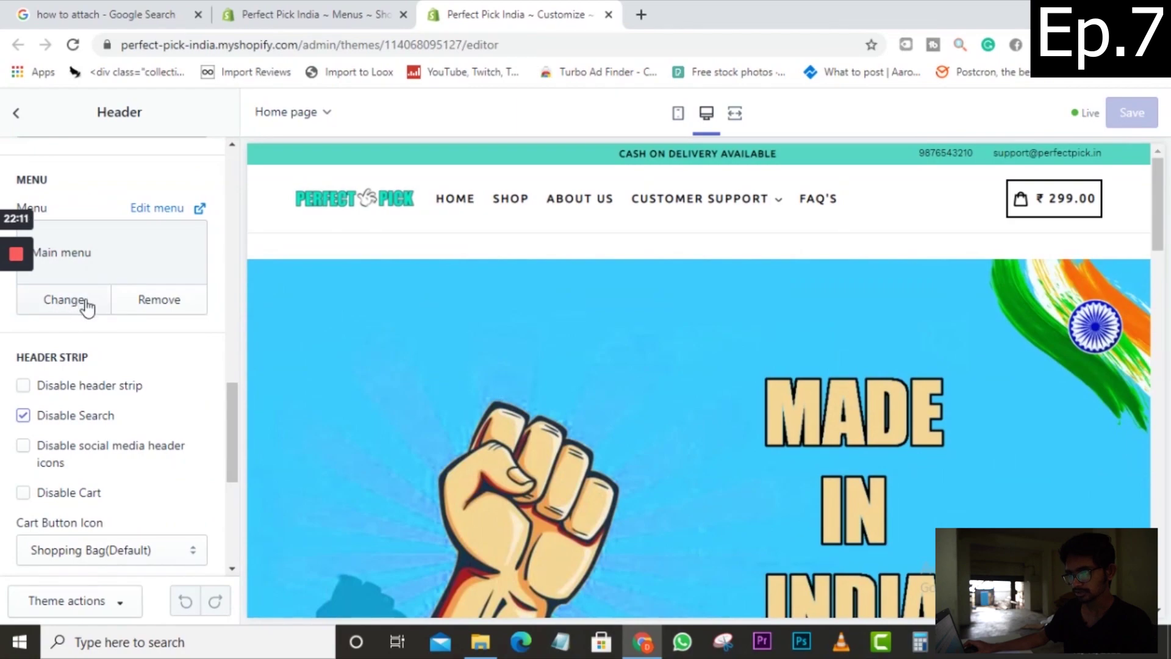
{"action": "left_click", "coordinate": [86, 302]}
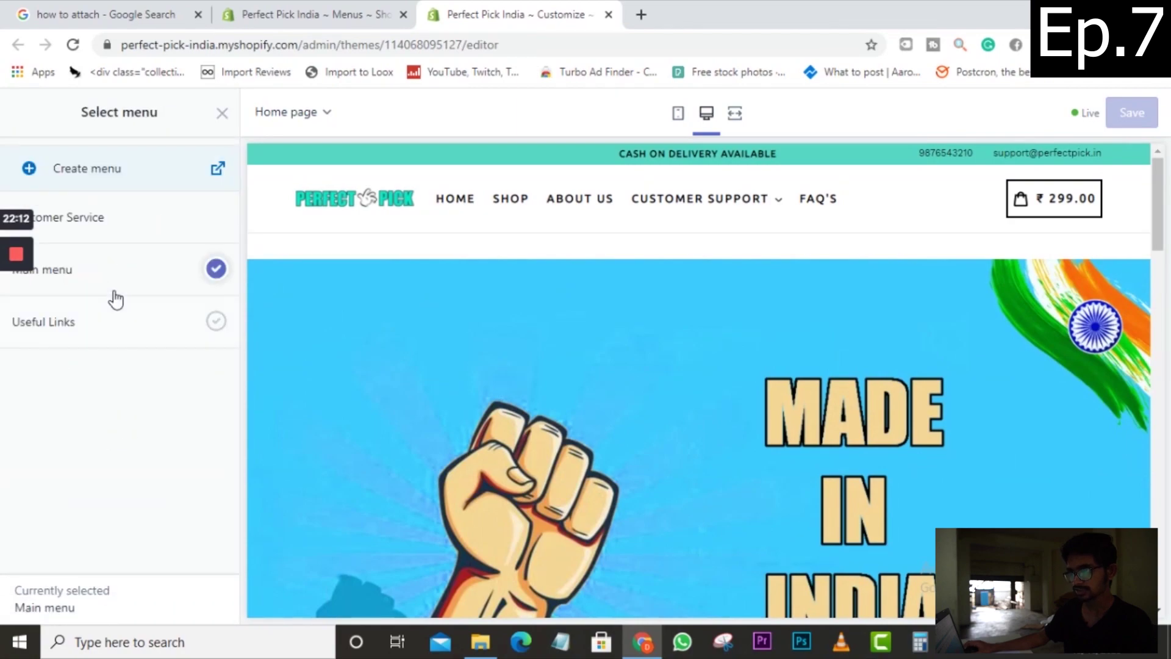
{"action": "left_click", "coordinate": [125, 284]}
{"action": "left_click", "coordinate": [204, 602]}
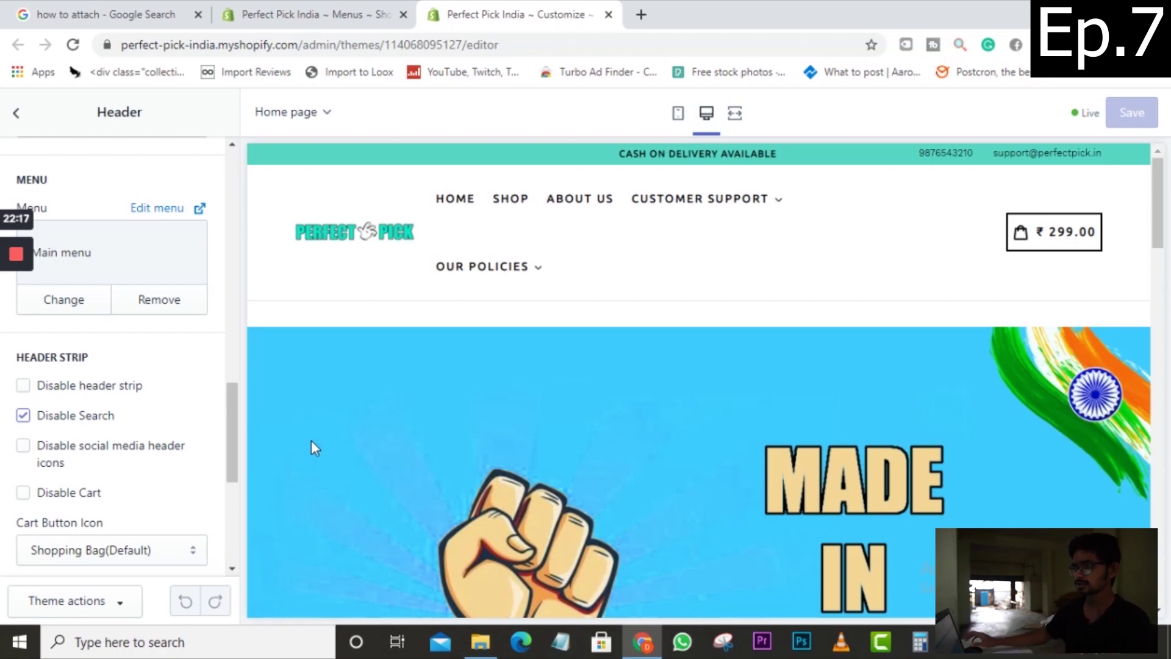
{"action": "mouse_move", "coordinate": [749, 218]}
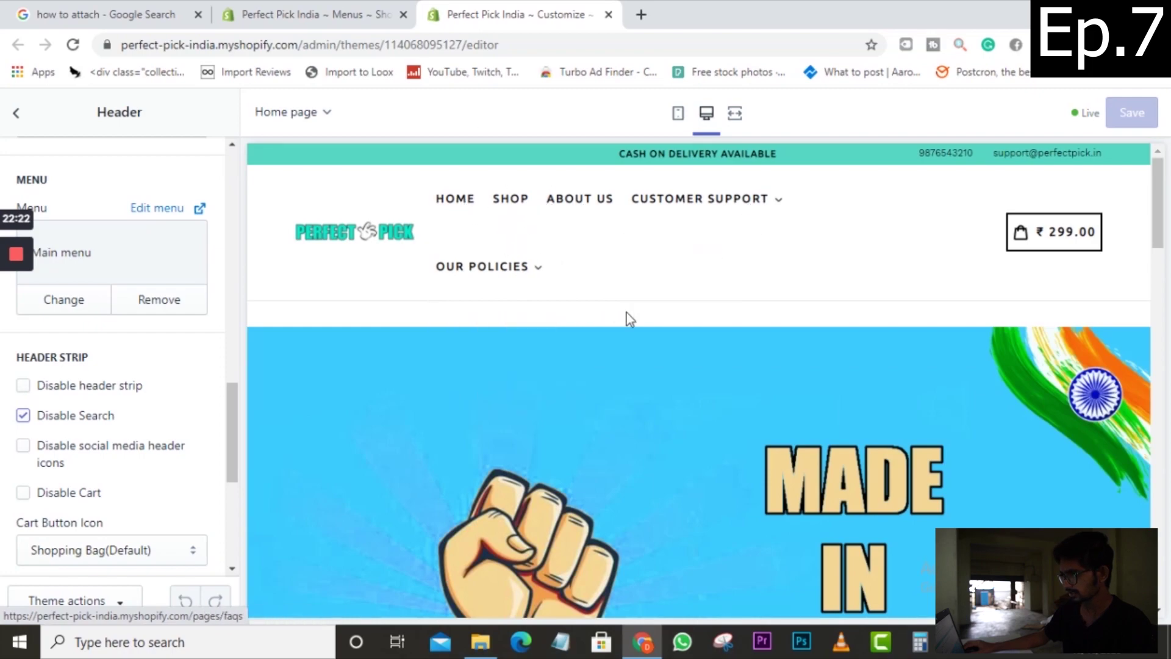
Step: Rename the Our Policies item of the Main menu to "Policies" and save the menu
{"action": "left_click", "coordinate": [328, 7]}
{"action": "scroll", "coordinate": [658, 398], "scroll_direction": "down", "scroll_amount": 3}
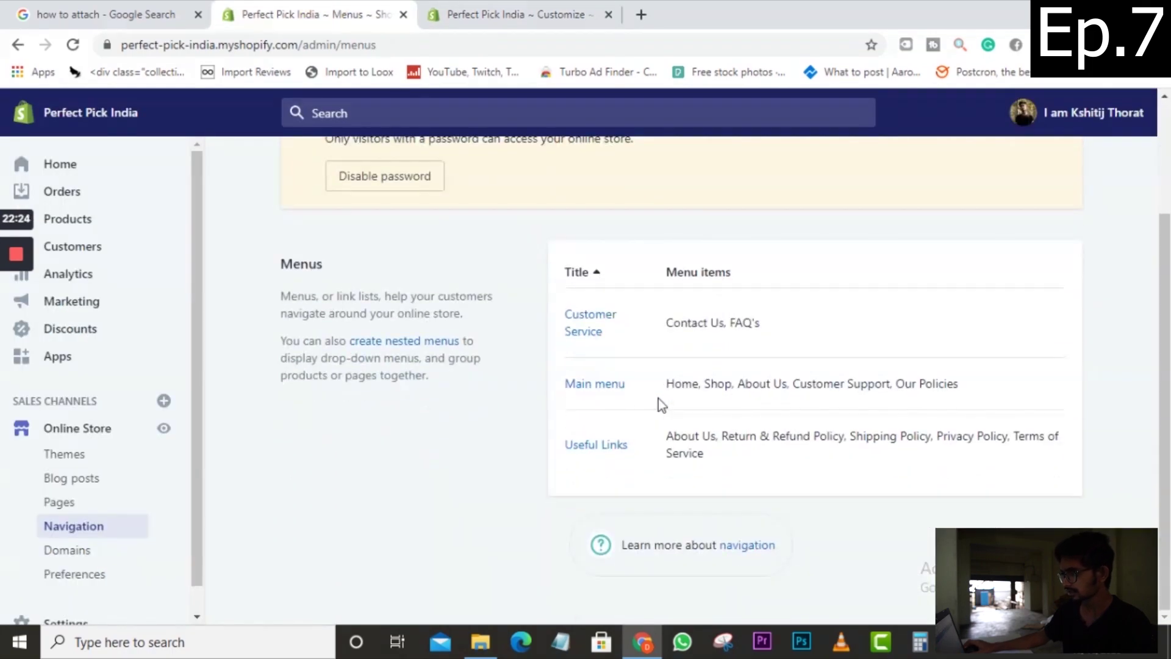
{"action": "left_click", "coordinate": [607, 391]}
{"action": "scroll", "coordinate": [645, 385], "scroll_direction": "down", "scroll_amount": 3}
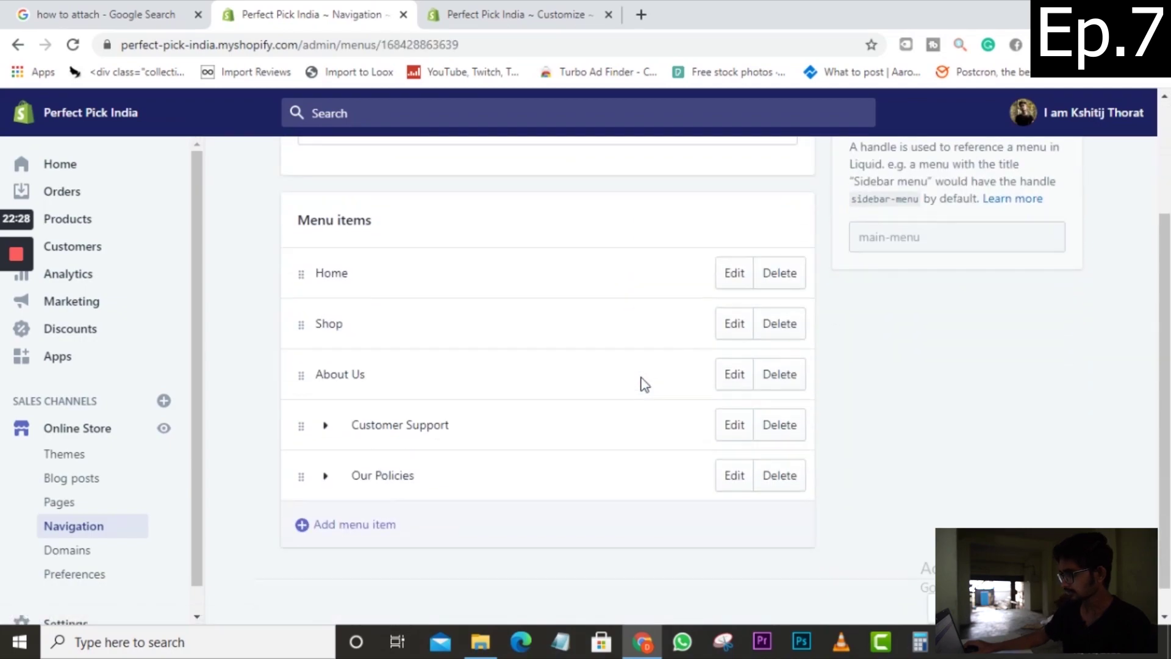
{"action": "left_click", "coordinate": [735, 446]}
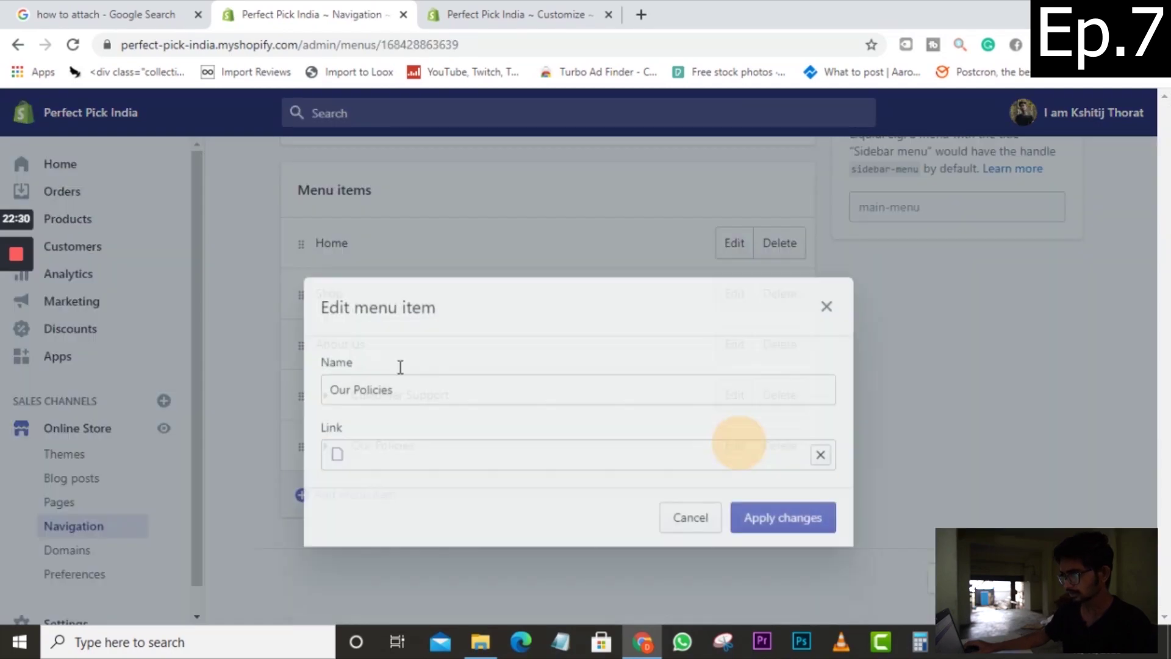
{"action": "double_click", "coordinate": [344, 360]}
{"action": "key", "text": "BackSpace"}
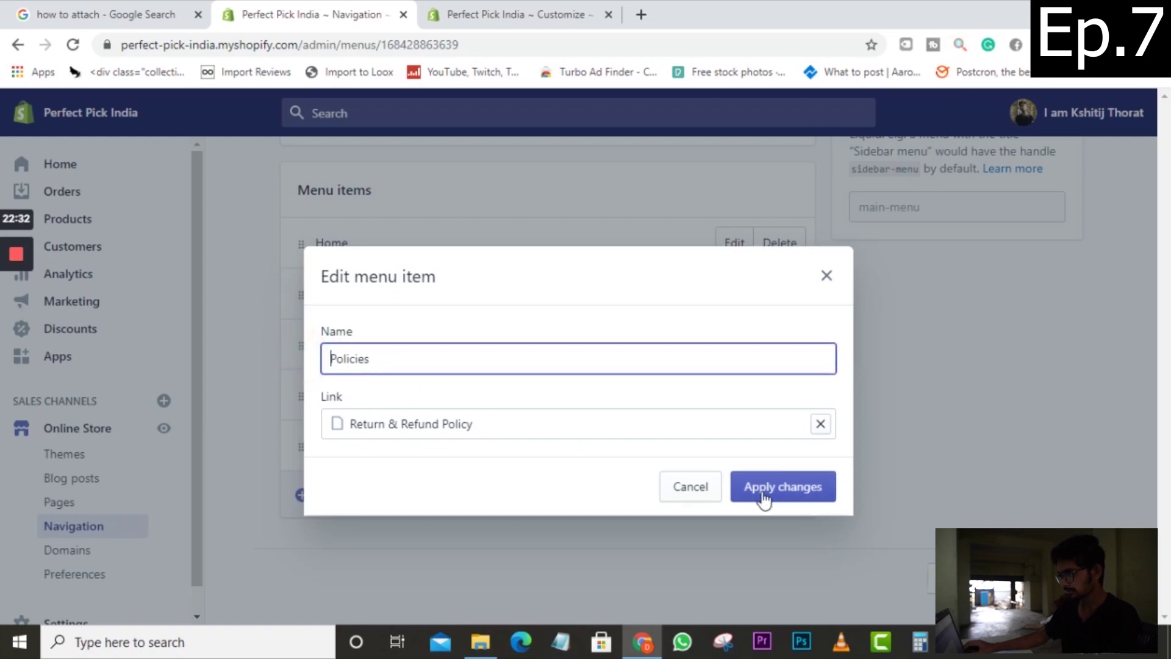
{"action": "left_click", "coordinate": [788, 488]}
{"action": "left_click", "coordinate": [1055, 113]}
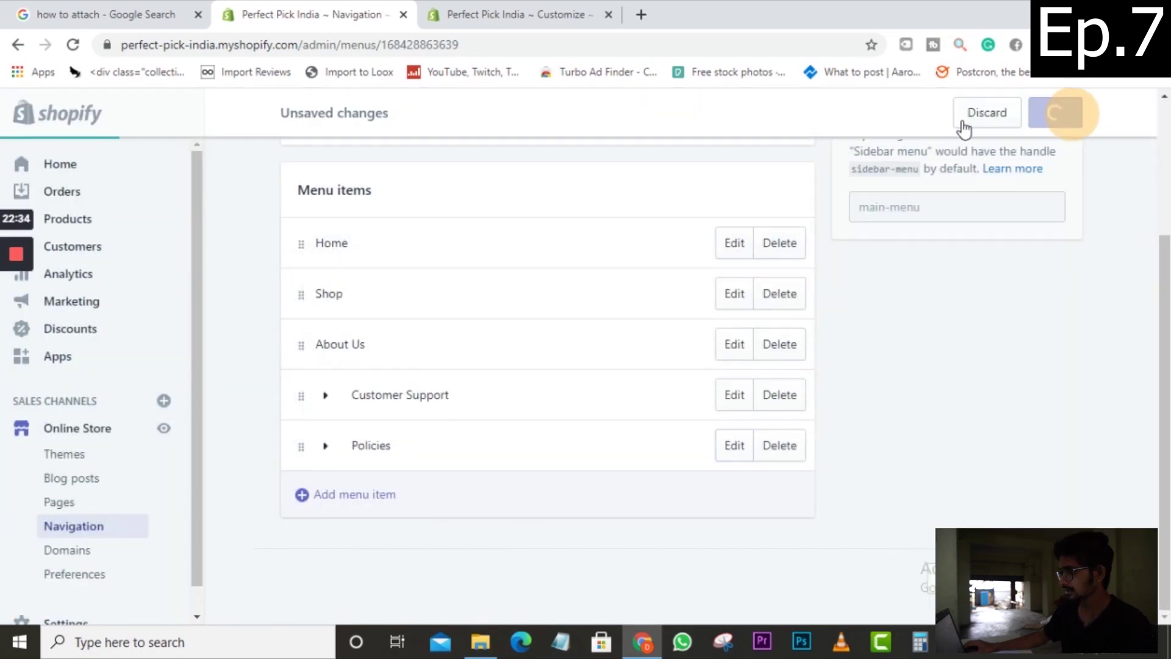
Step: Reload the theme editor and check the Customer Support and Policies dropdowns in the desktop header preview
{"action": "left_click", "coordinate": [496, 11]}
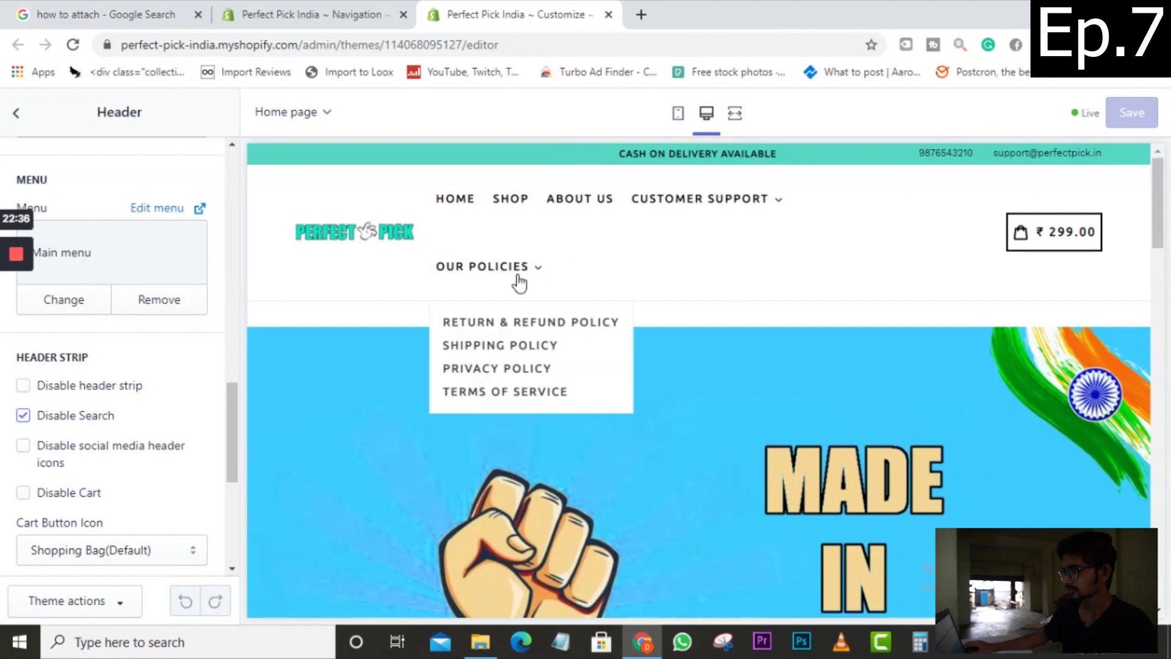
{"action": "left_click", "coordinate": [73, 45]}
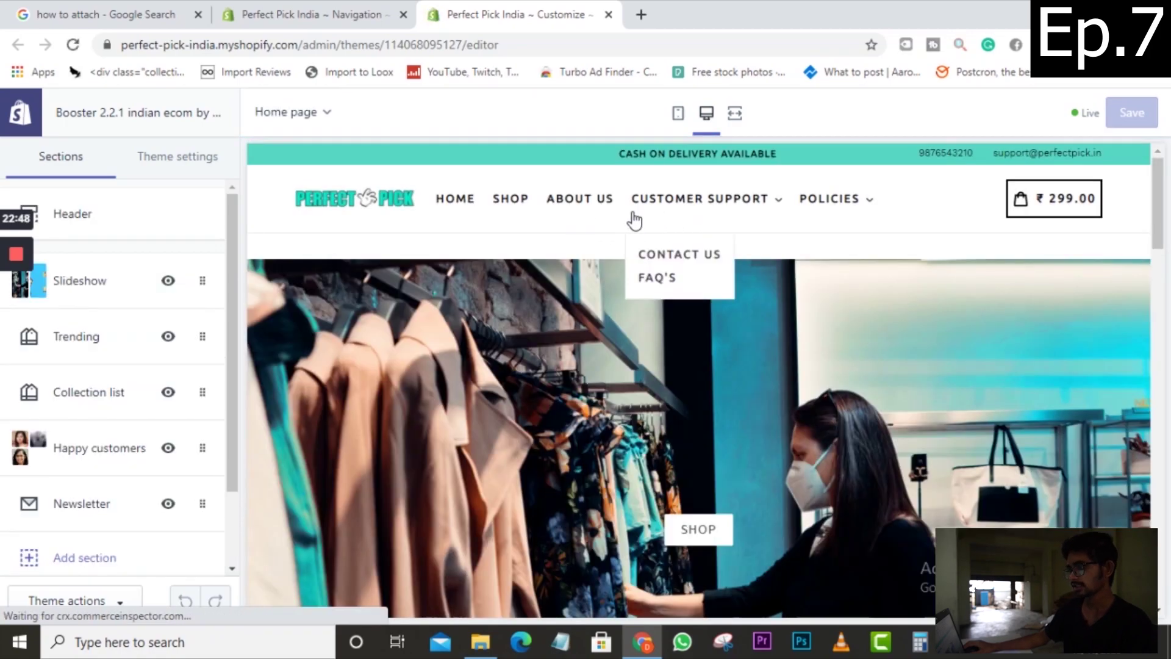
{"action": "mouse_move", "coordinate": [734, 192]}
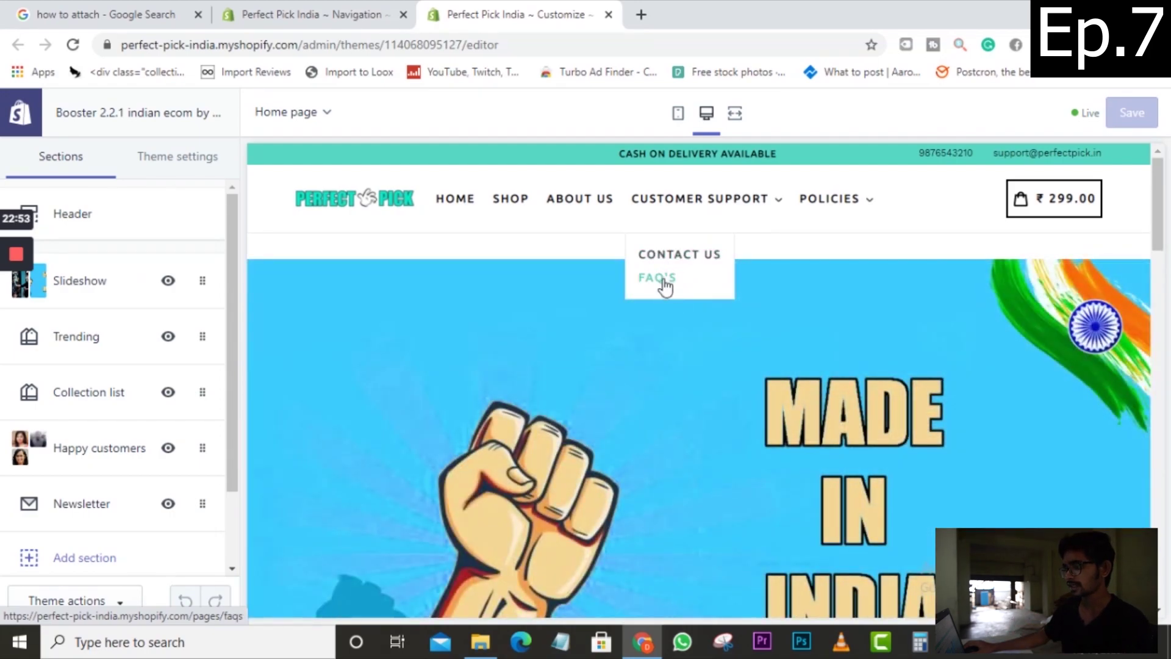
{"action": "mouse_move", "coordinate": [829, 207]}
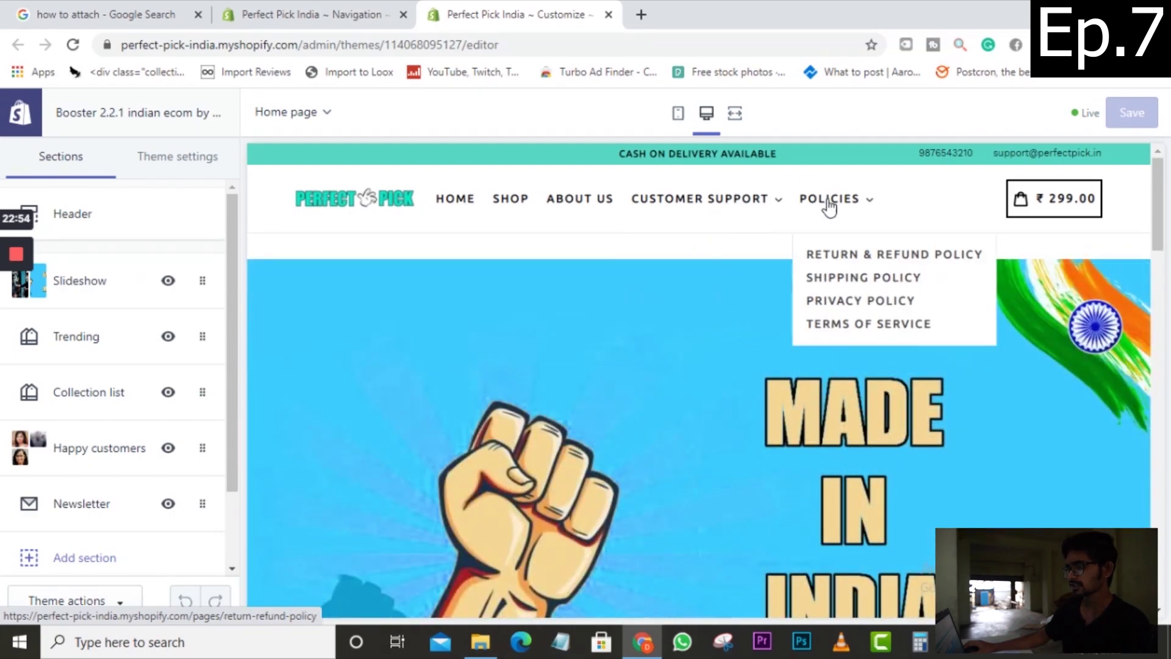
Step: Switch the theme preview to mobile view and check the navigation menu, including the Customer Support submenu
{"action": "left_click", "coordinate": [678, 113]}
{"action": "left_click", "coordinate": [569, 183]}
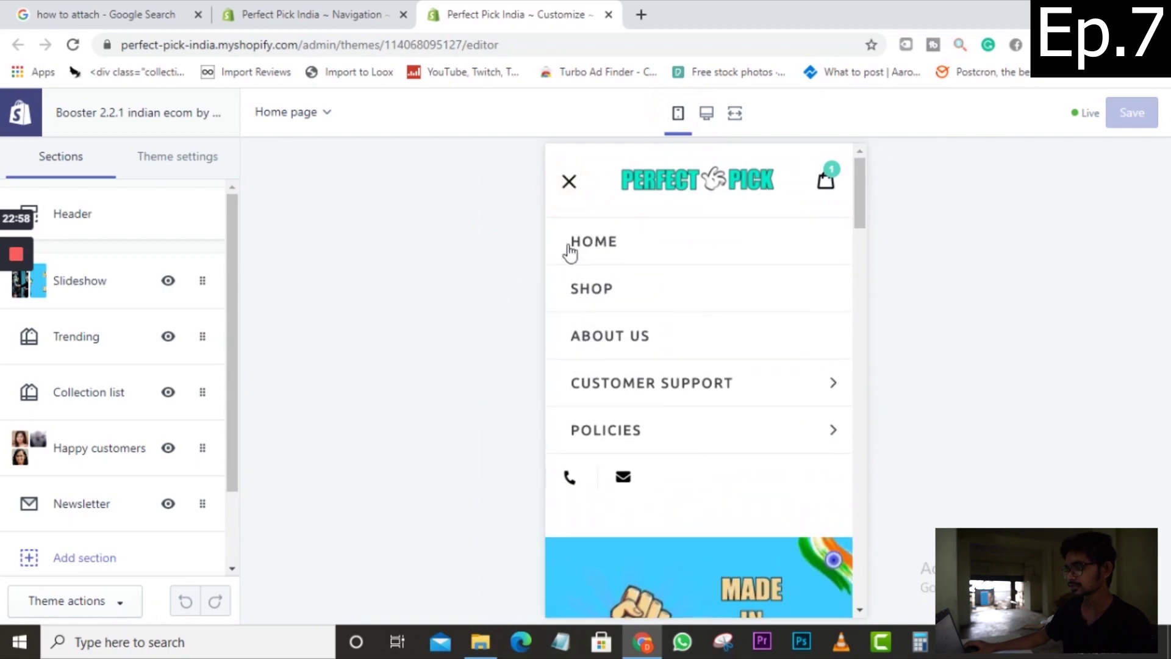
{"action": "left_click", "coordinate": [795, 386]}
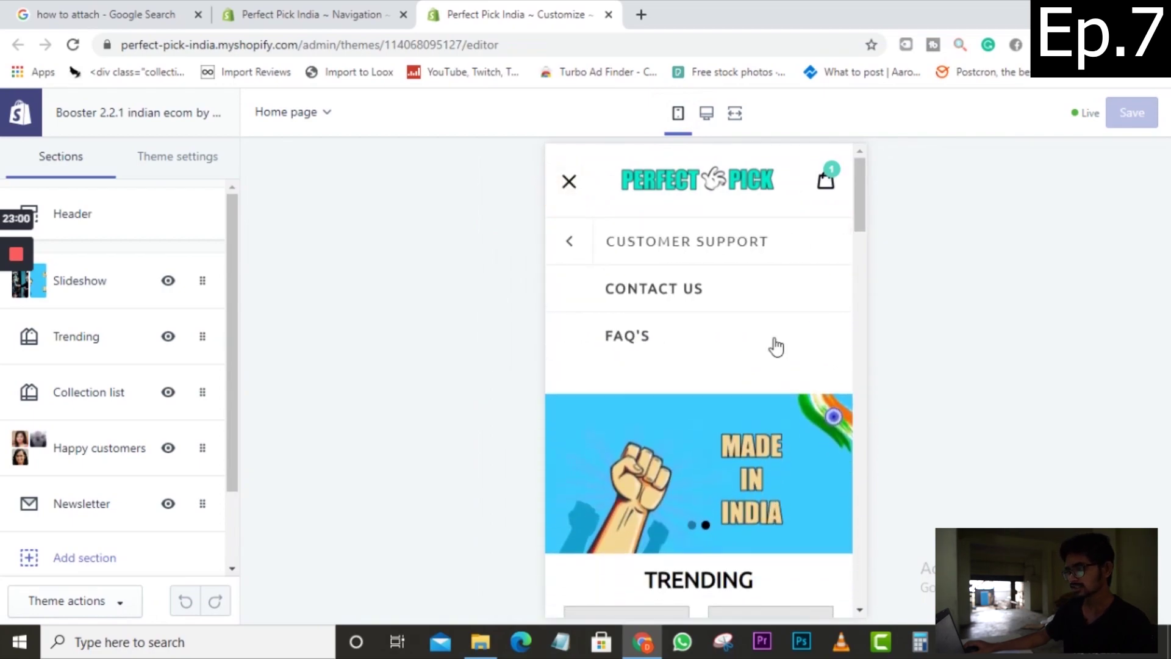
{"action": "left_click", "coordinate": [577, 241]}
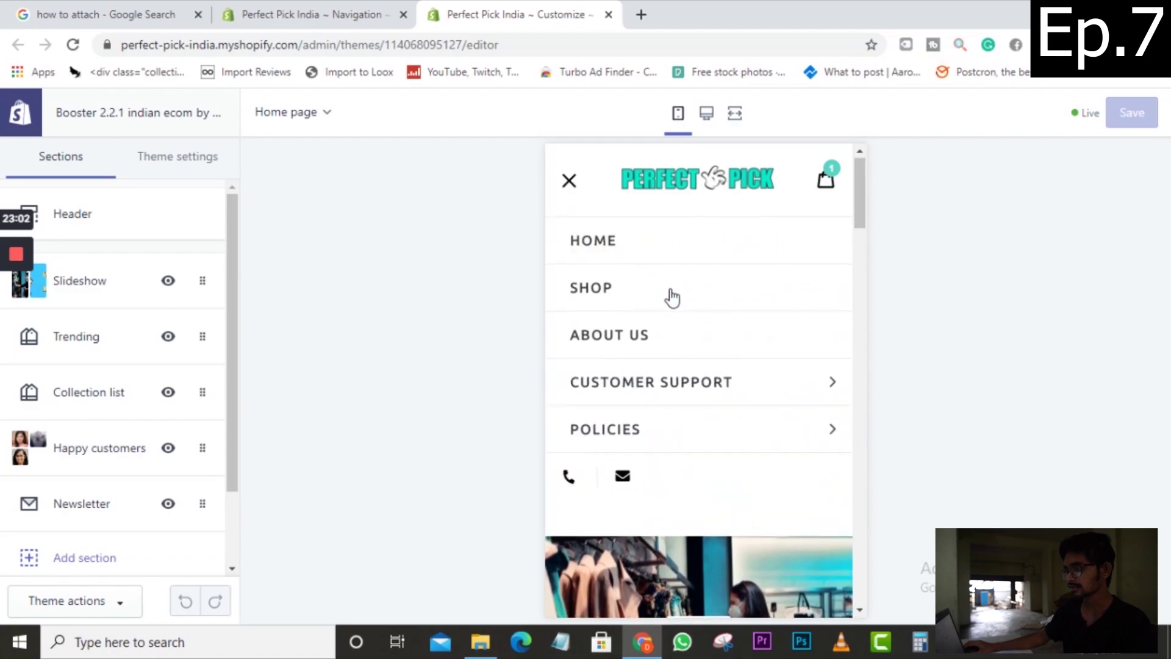
{"action": "scroll", "coordinate": [628, 259], "scroll_direction": "down", "scroll_amount": 3}
{"action": "scroll", "coordinate": [751, 244], "scroll_direction": "up", "scroll_amount": 3}
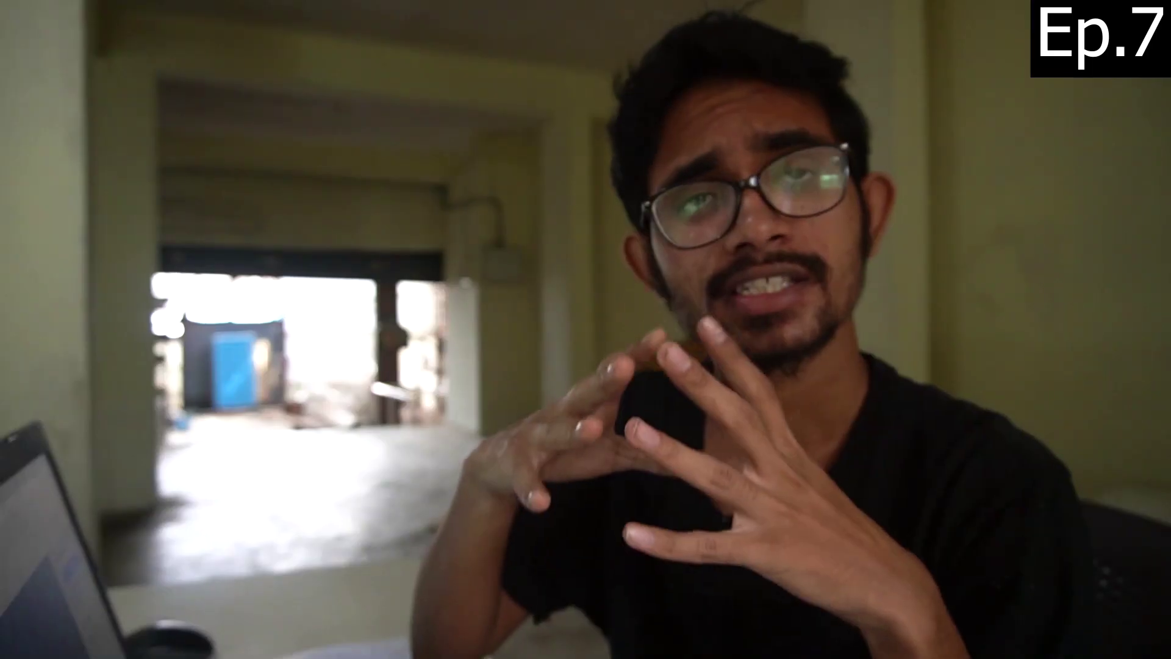